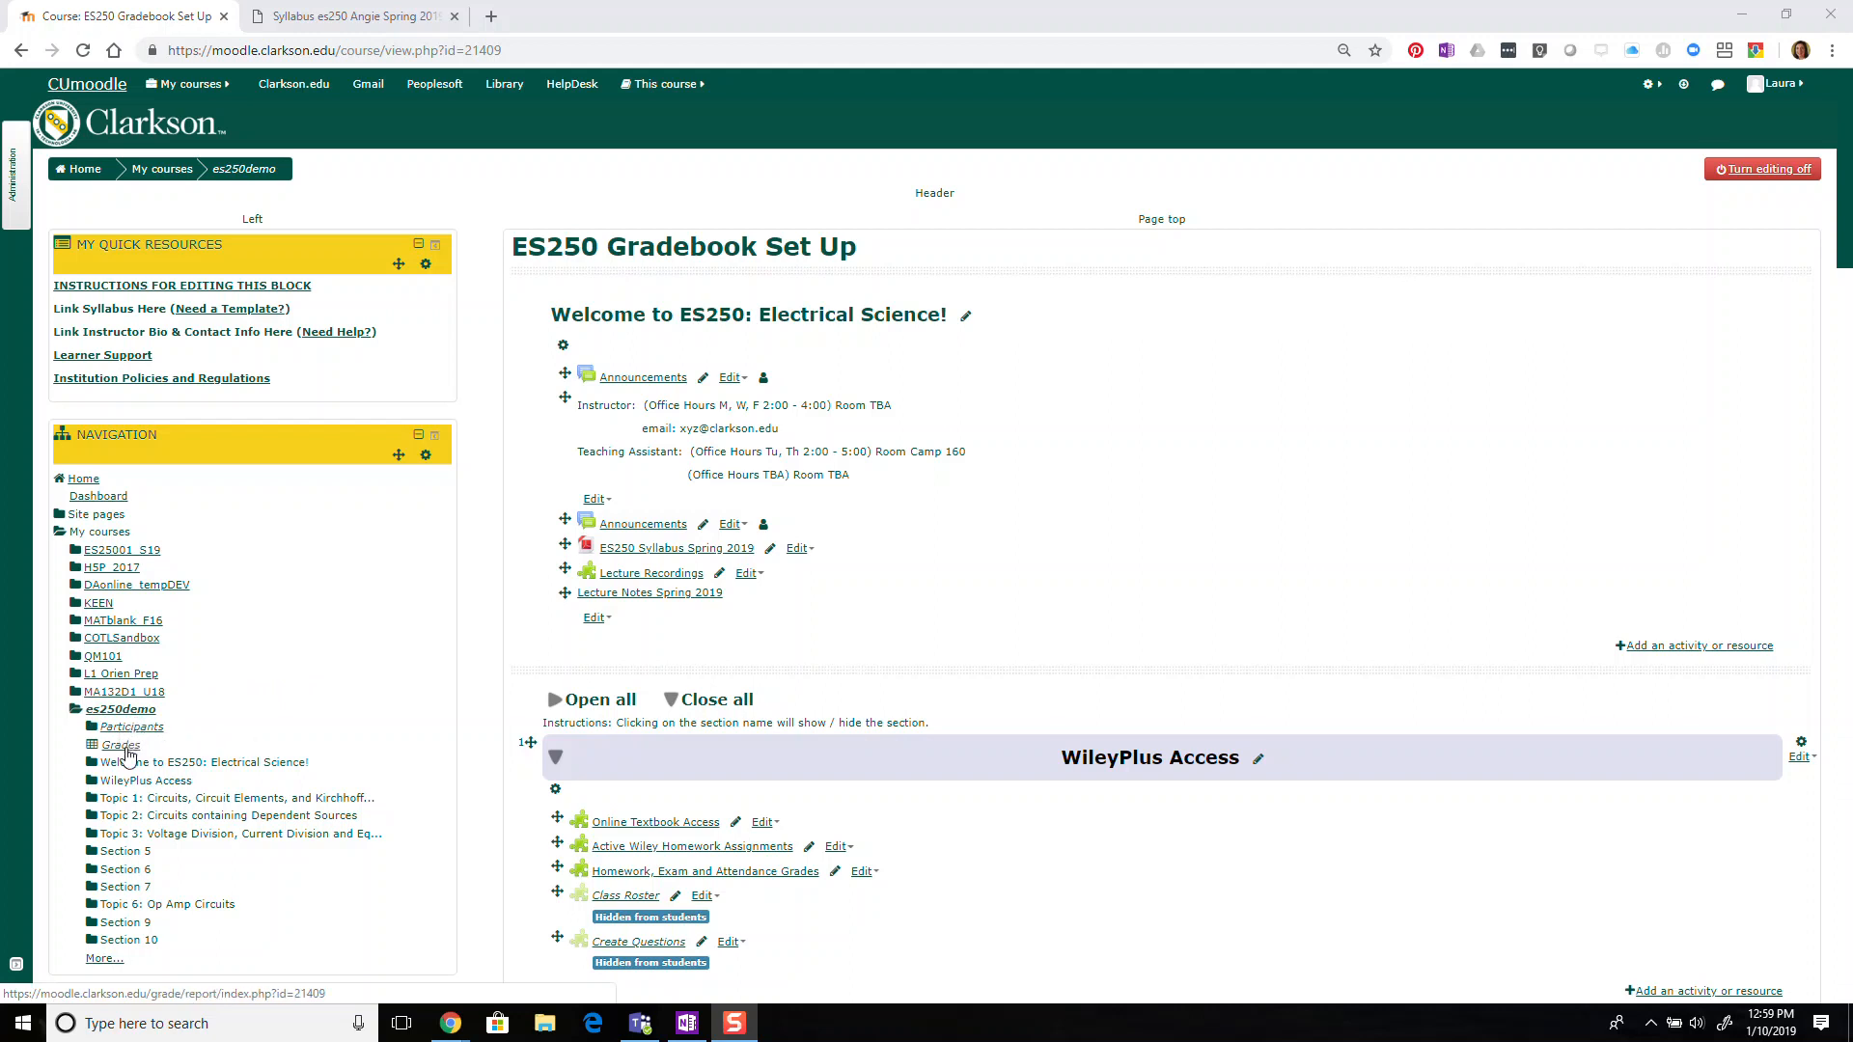
# Open the gradebook setup page for the es250demo course.
pyautogui.click(117, 747)
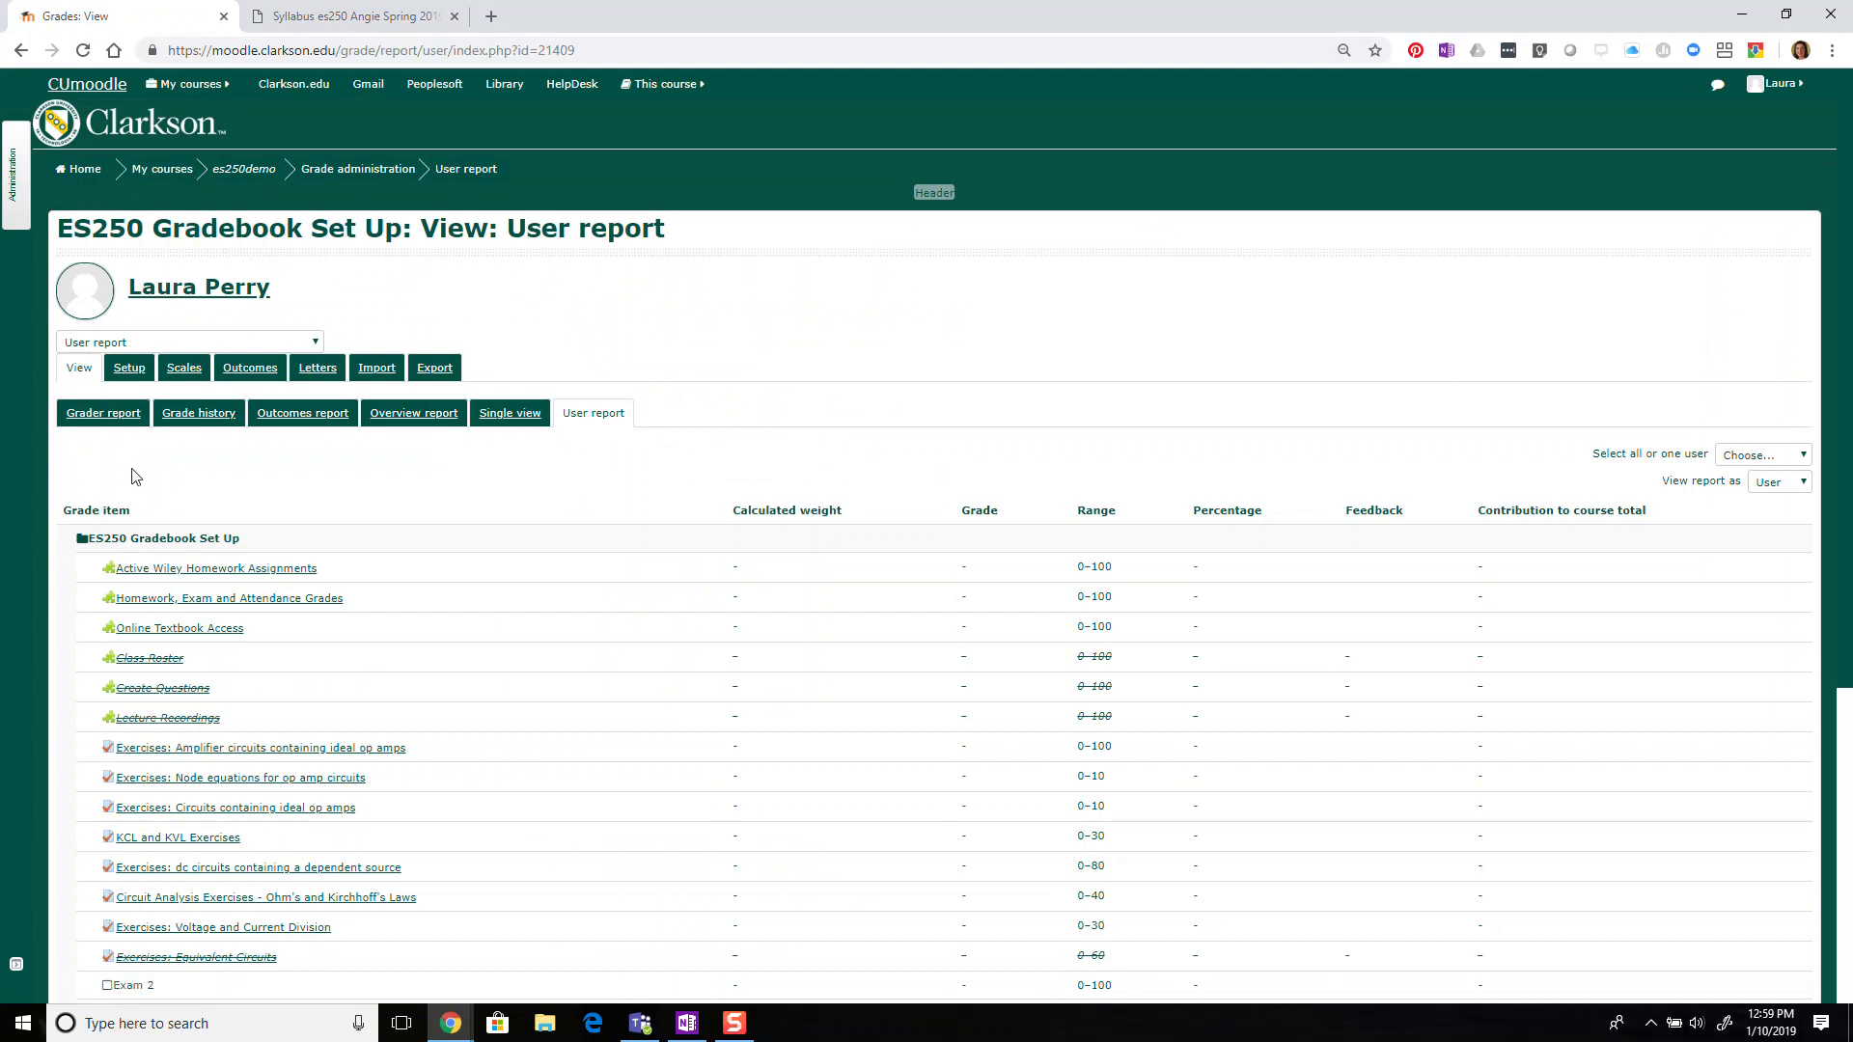
pyautogui.click(122, 421)
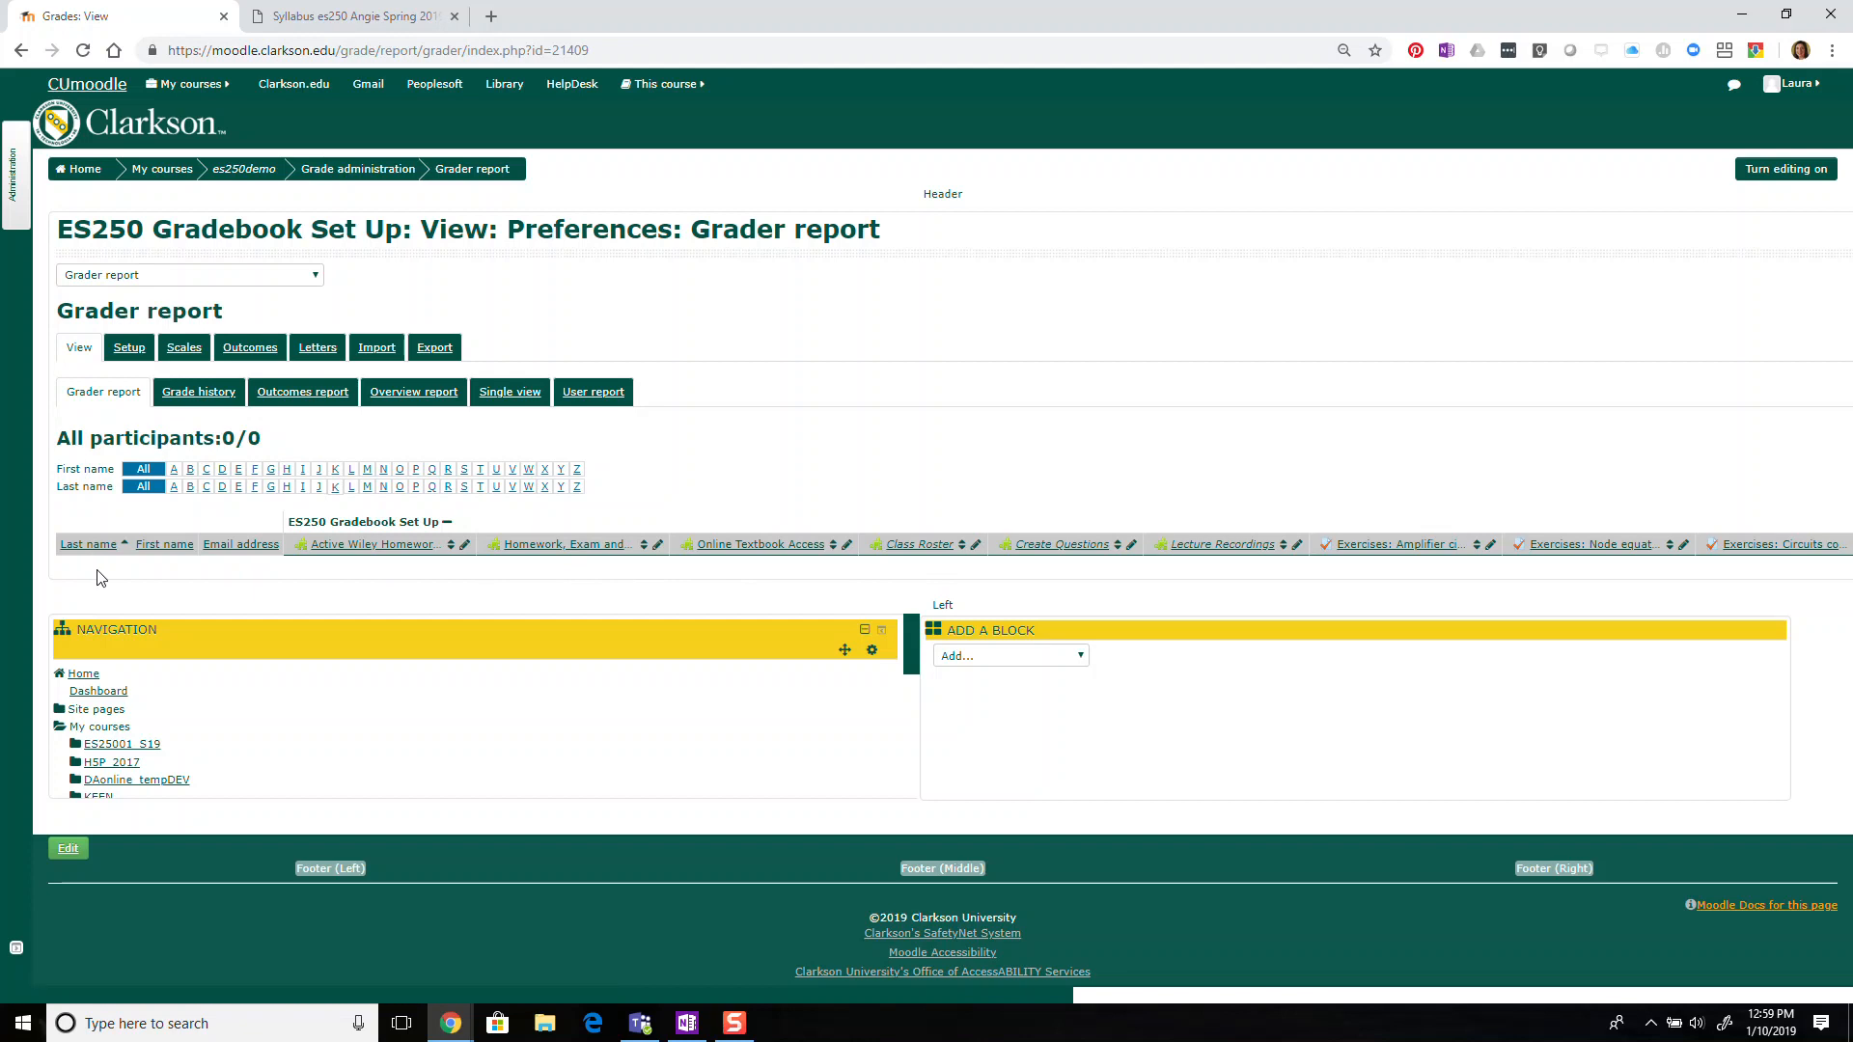
pyautogui.click(136, 355)
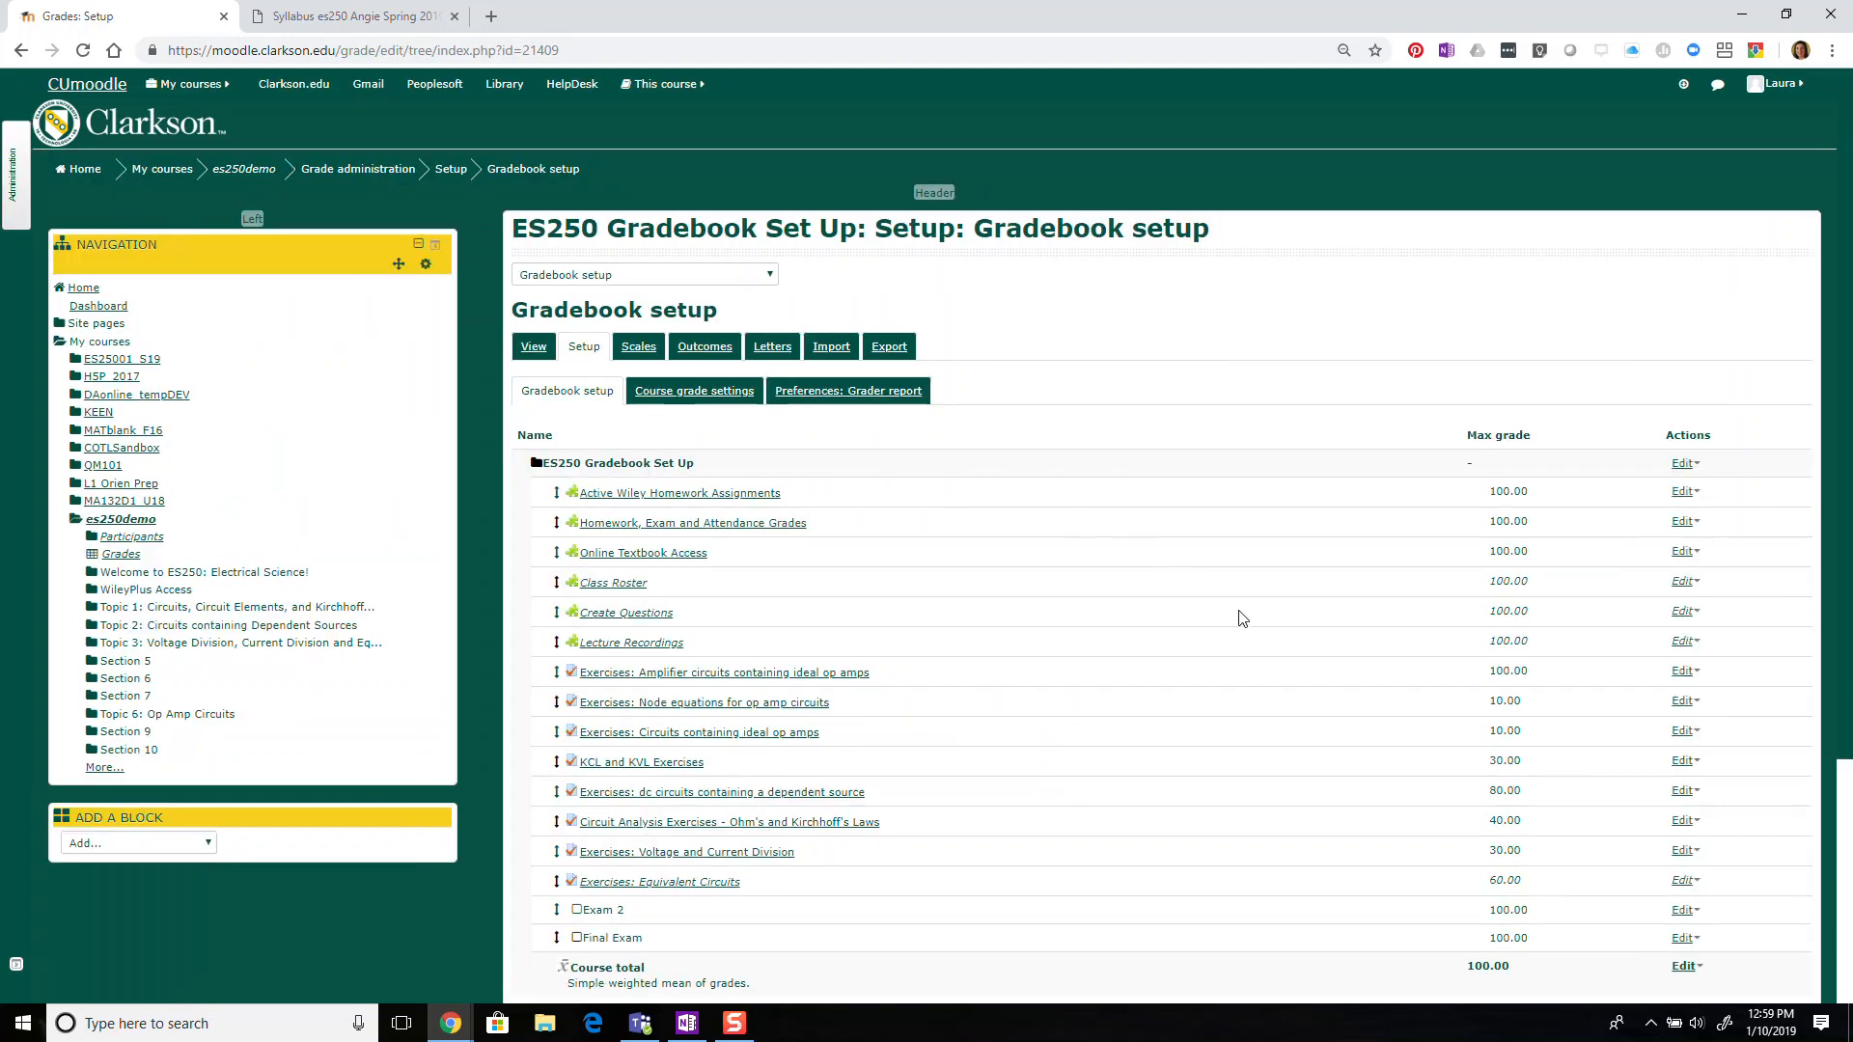
pyautogui.scroll(-1, 1240, 617)
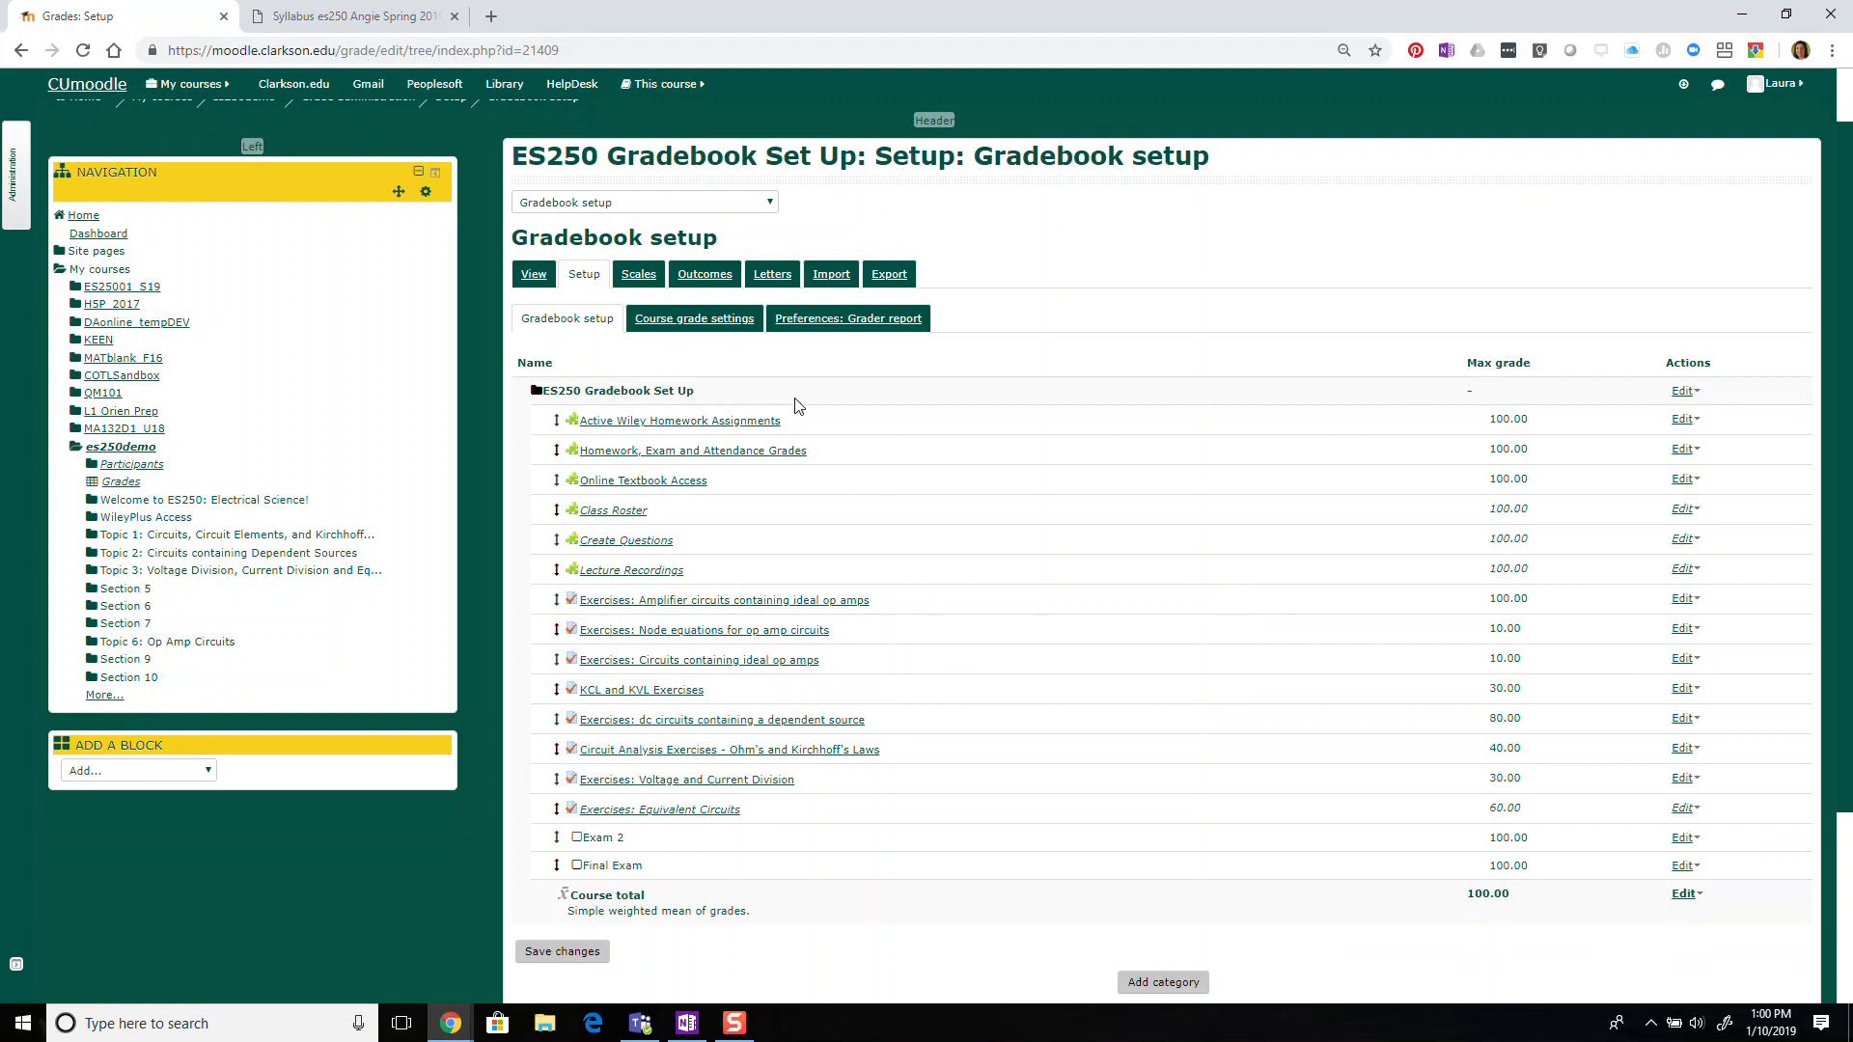
# Check the course grade breakdown in the ES250 syllabus PDF and return to the gradebook setup.
pyautogui.click(329, 16)
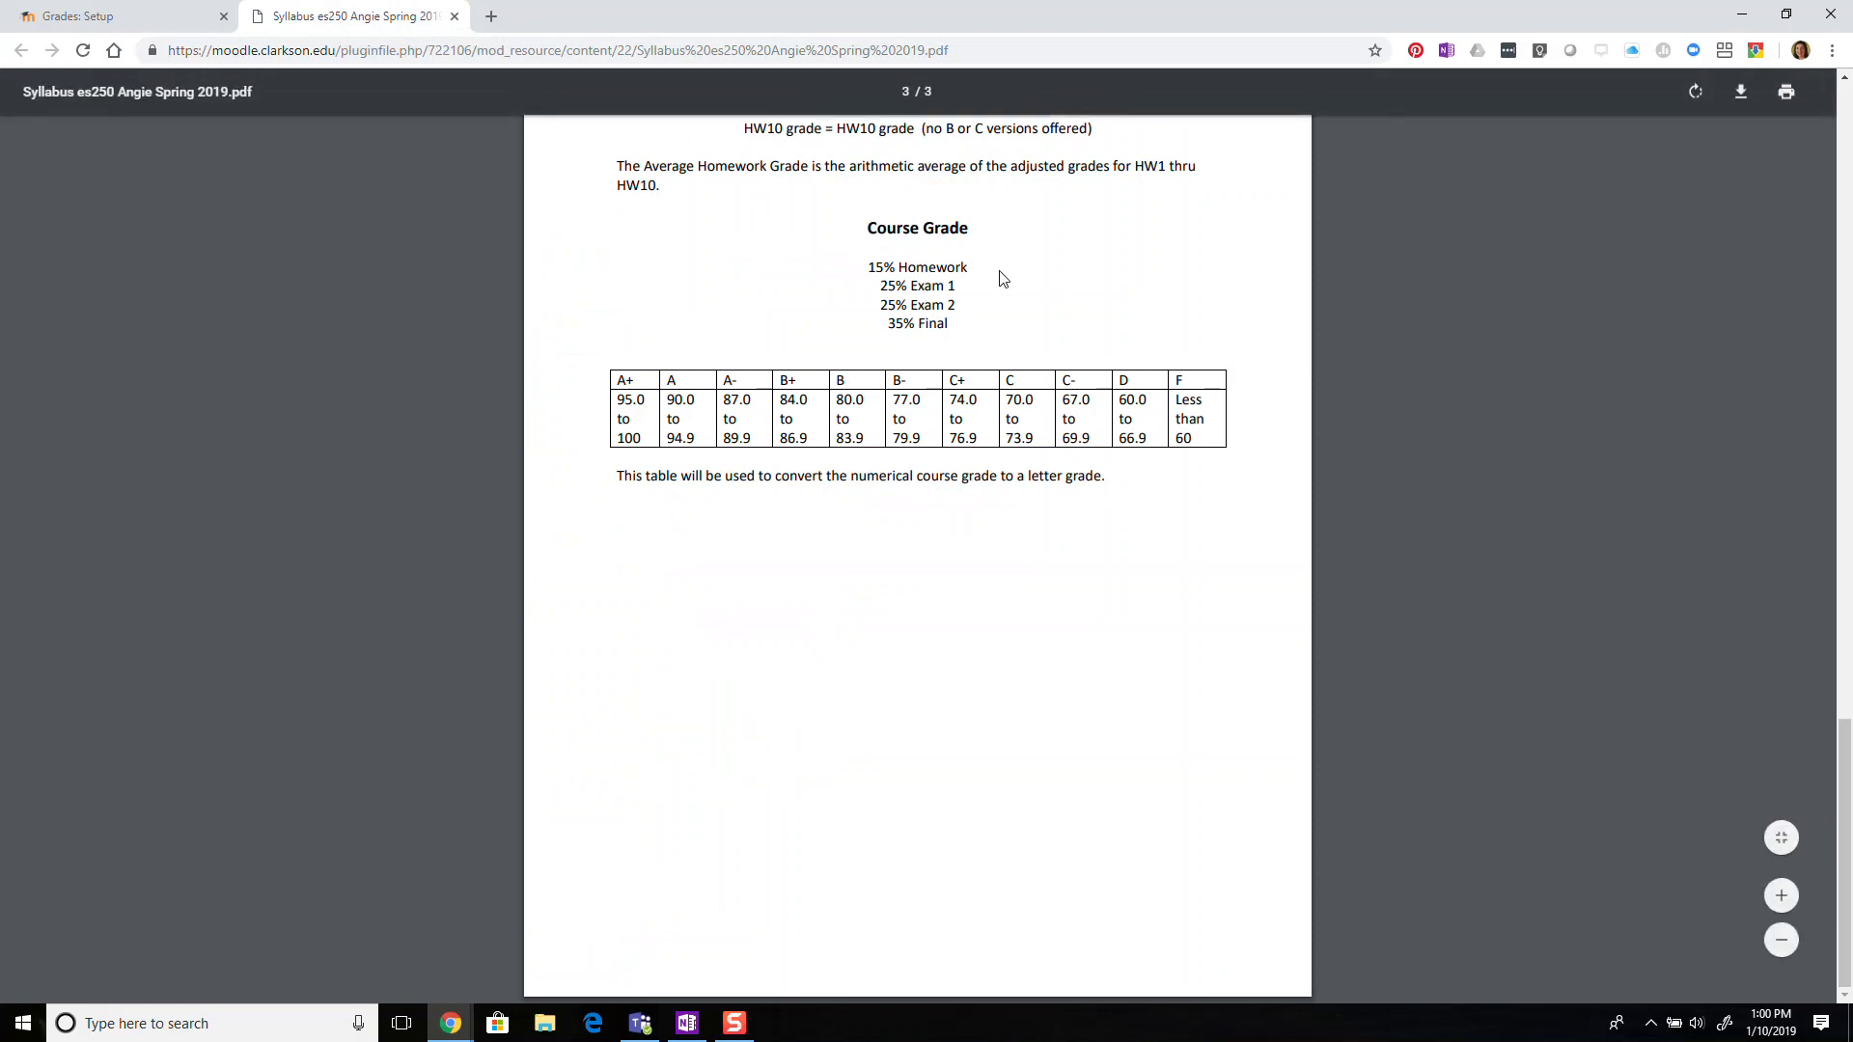
pyautogui.scroll(1, 1003, 279)
pyautogui.scroll(-1, 1005, 298)
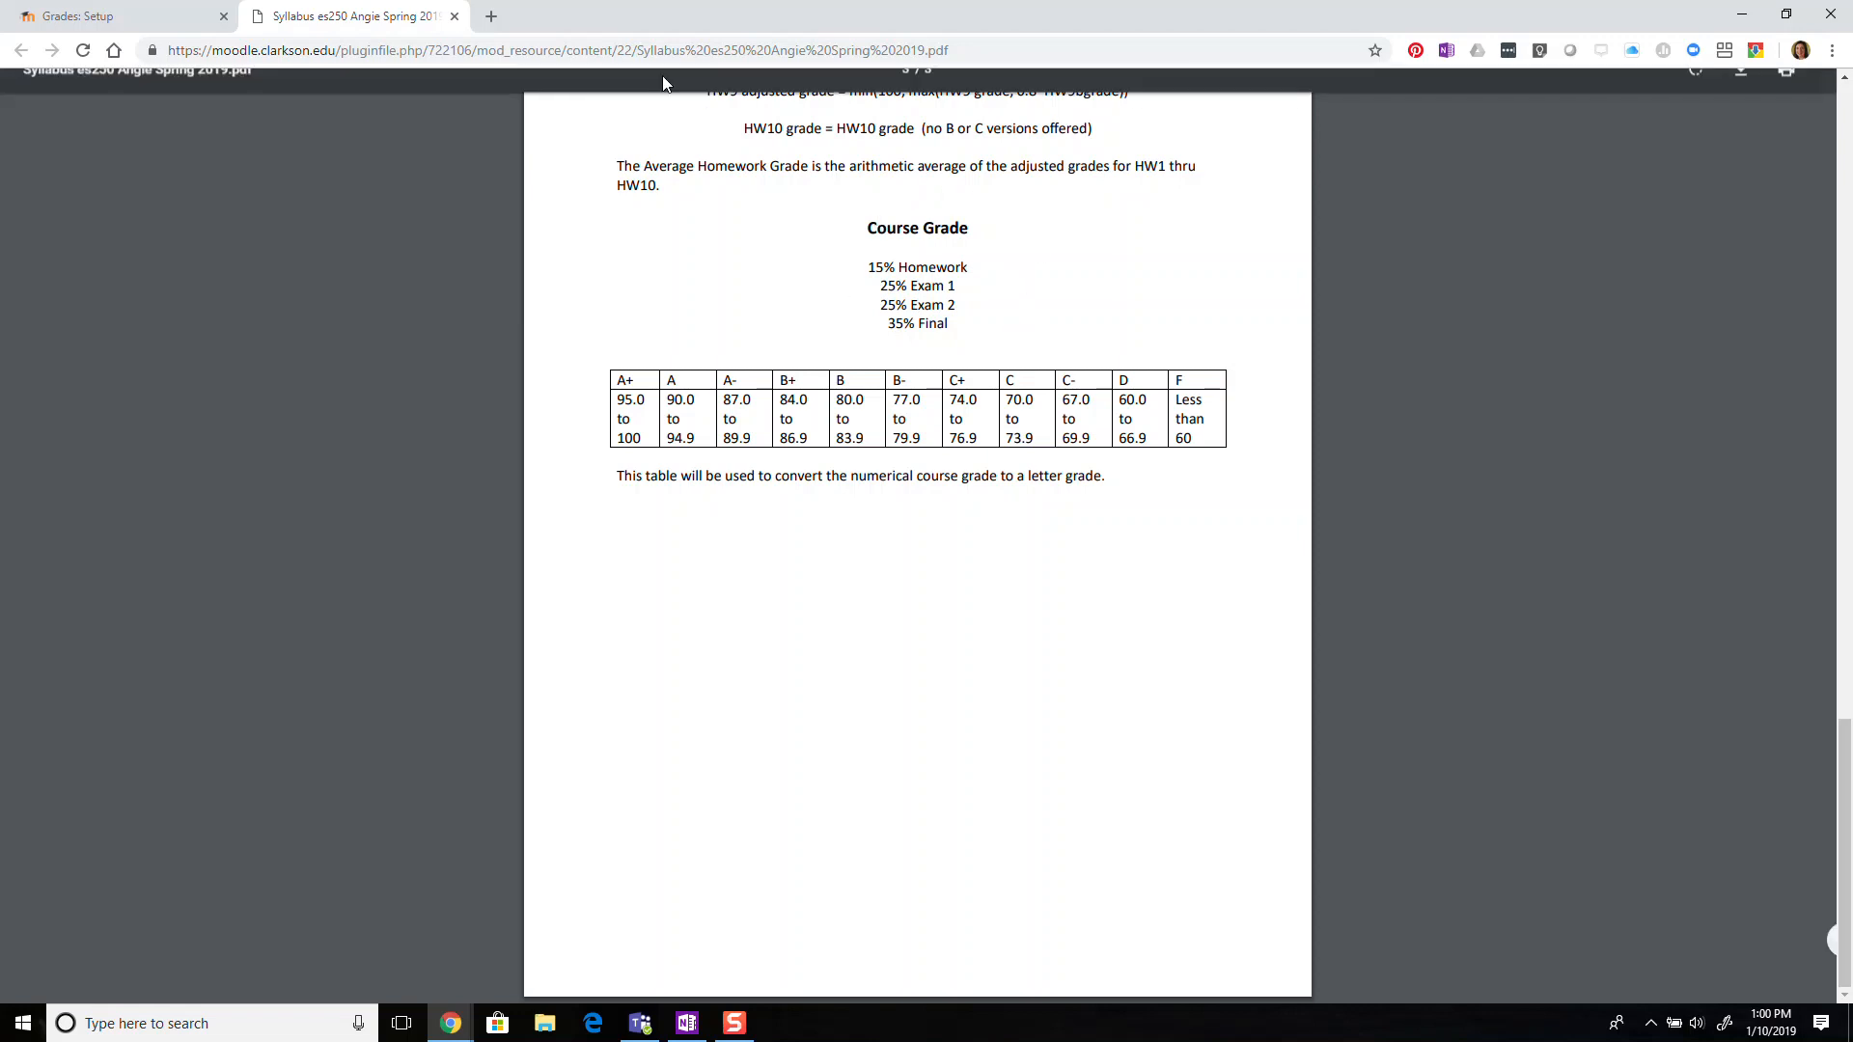
pyautogui.click(112, 17)
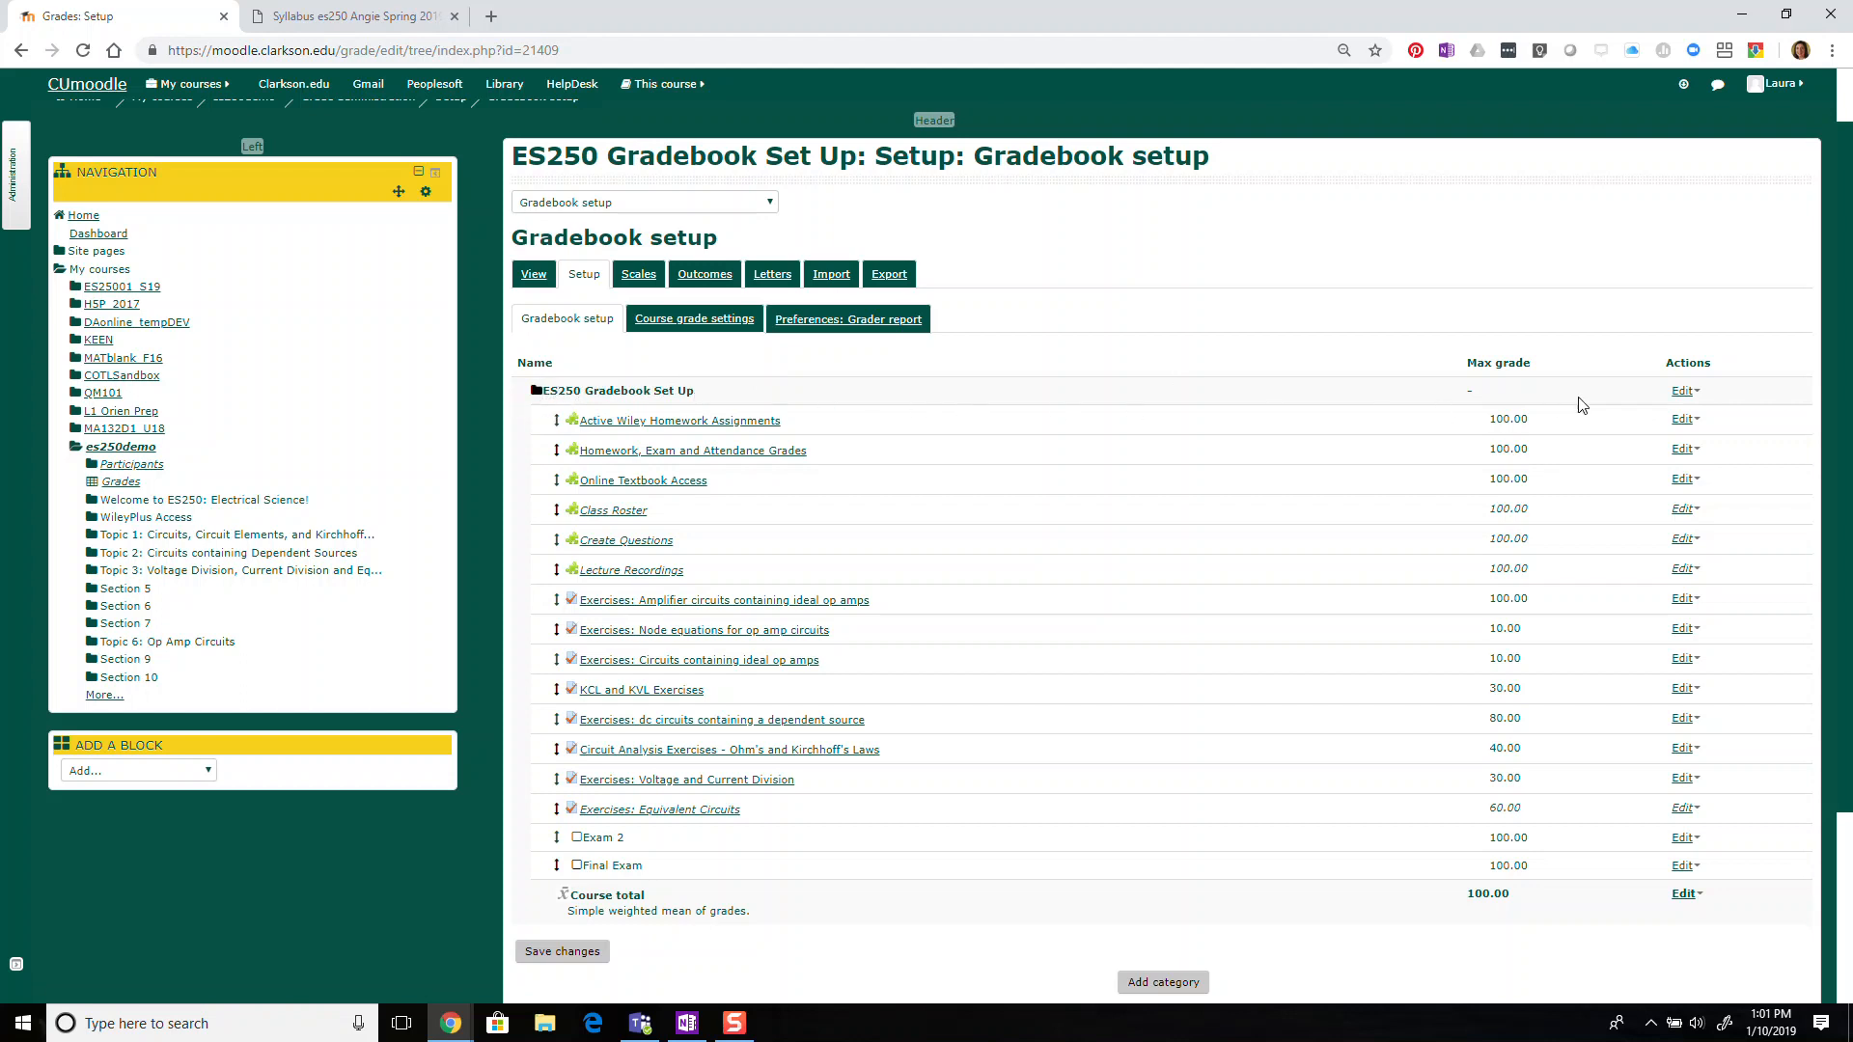
# Set the aggregation of the top-level ES250 Gradebook Set Up category to Weighted mean of grades and save.
pyautogui.click(1684, 394)
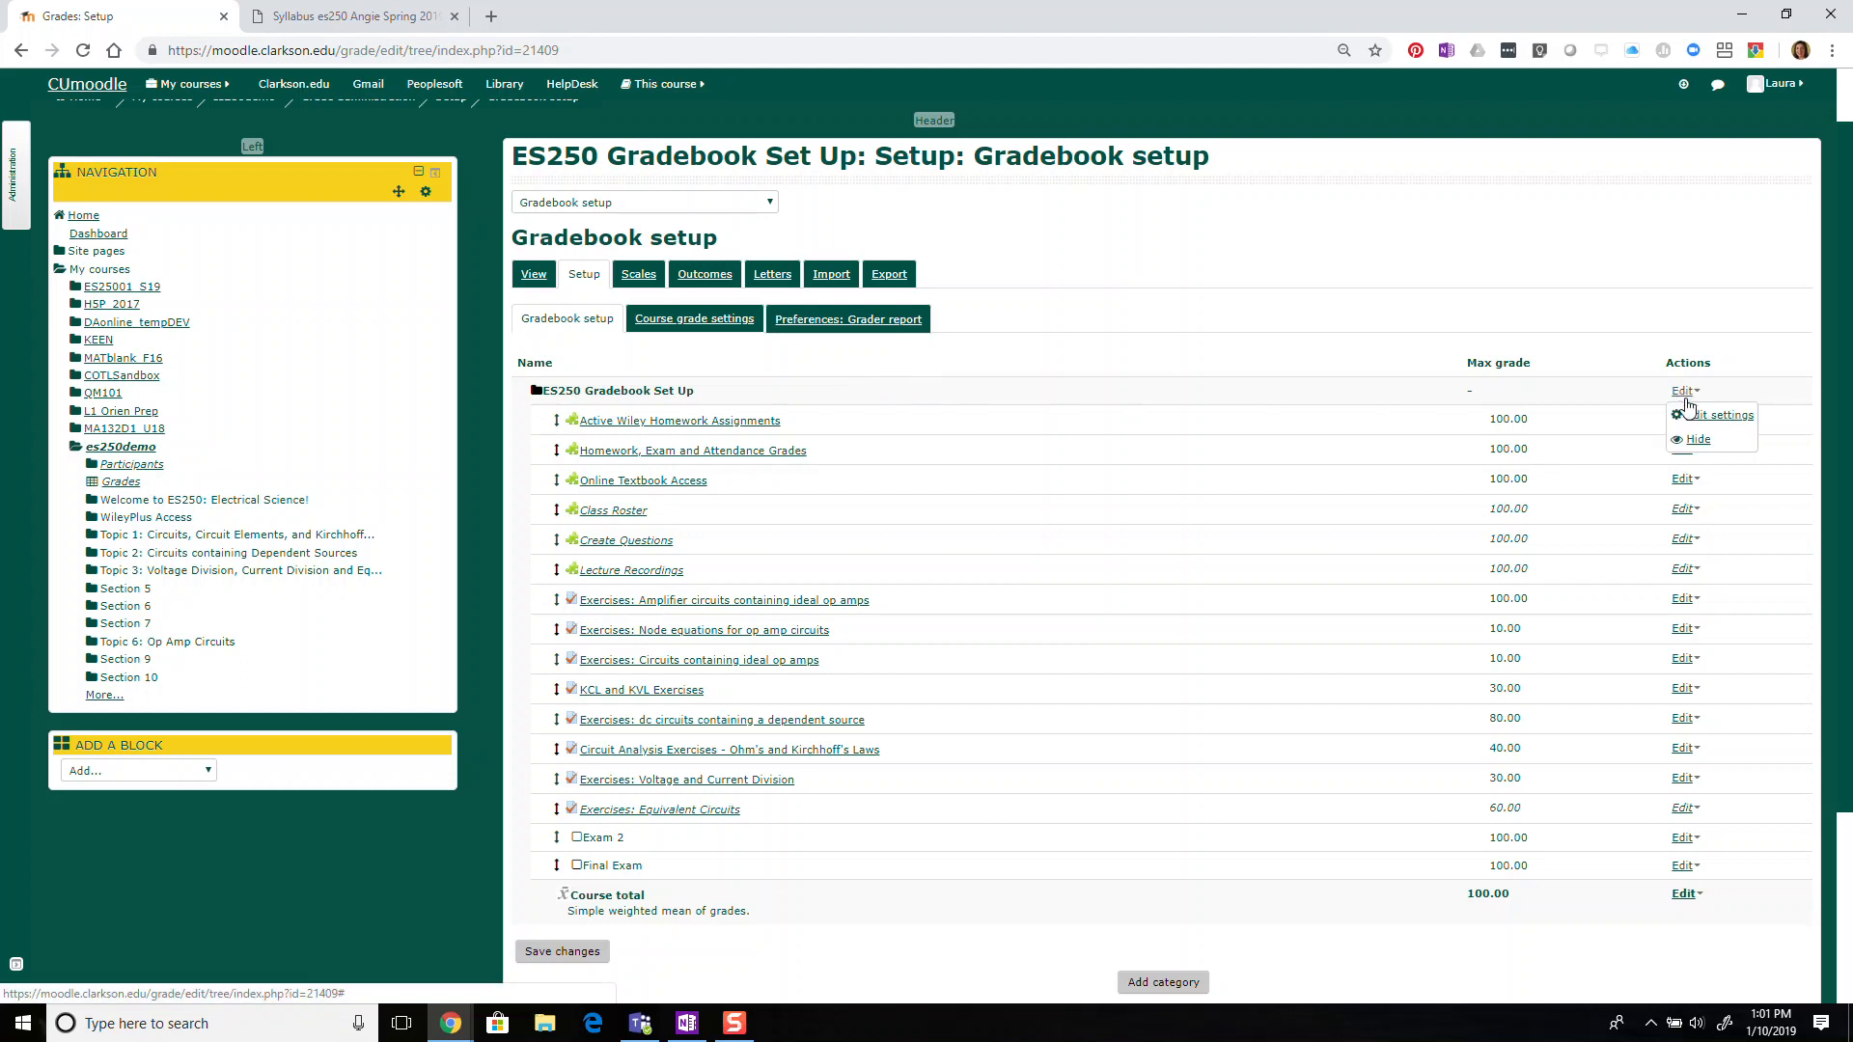
pyautogui.click(1695, 421)
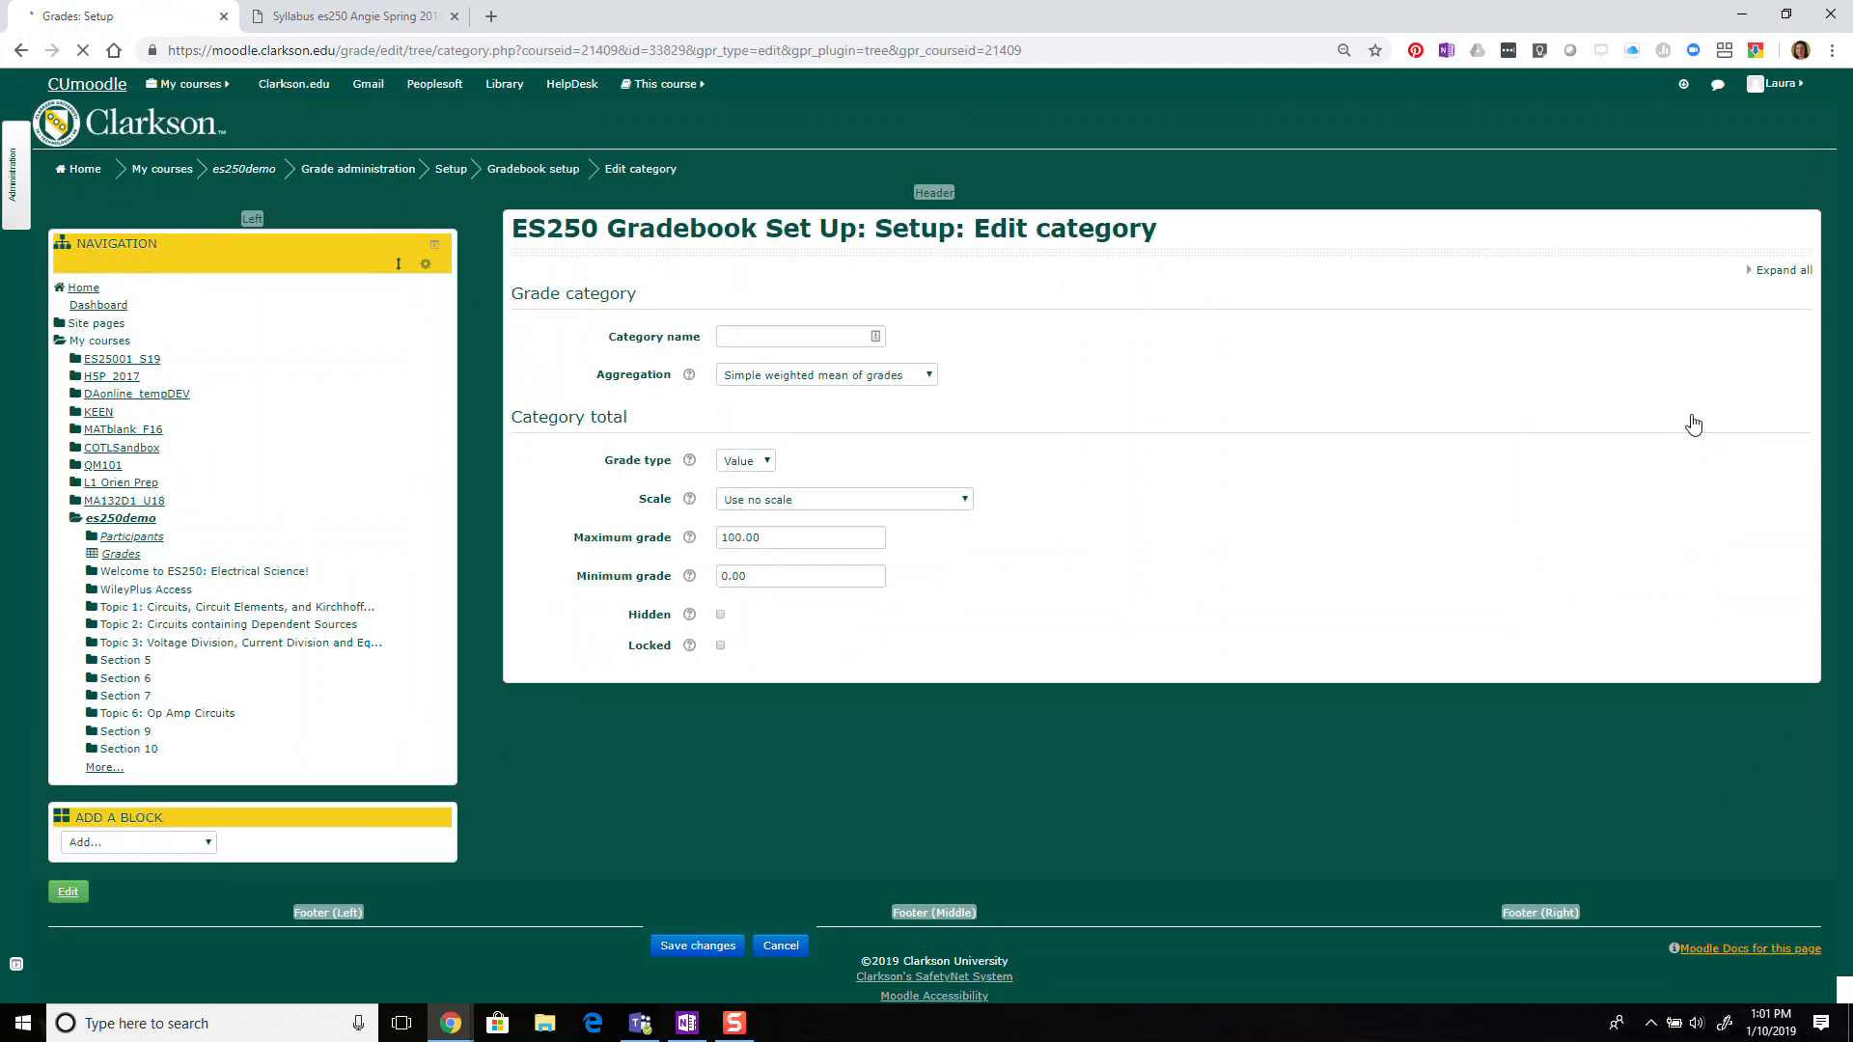
pyautogui.click(752, 376)
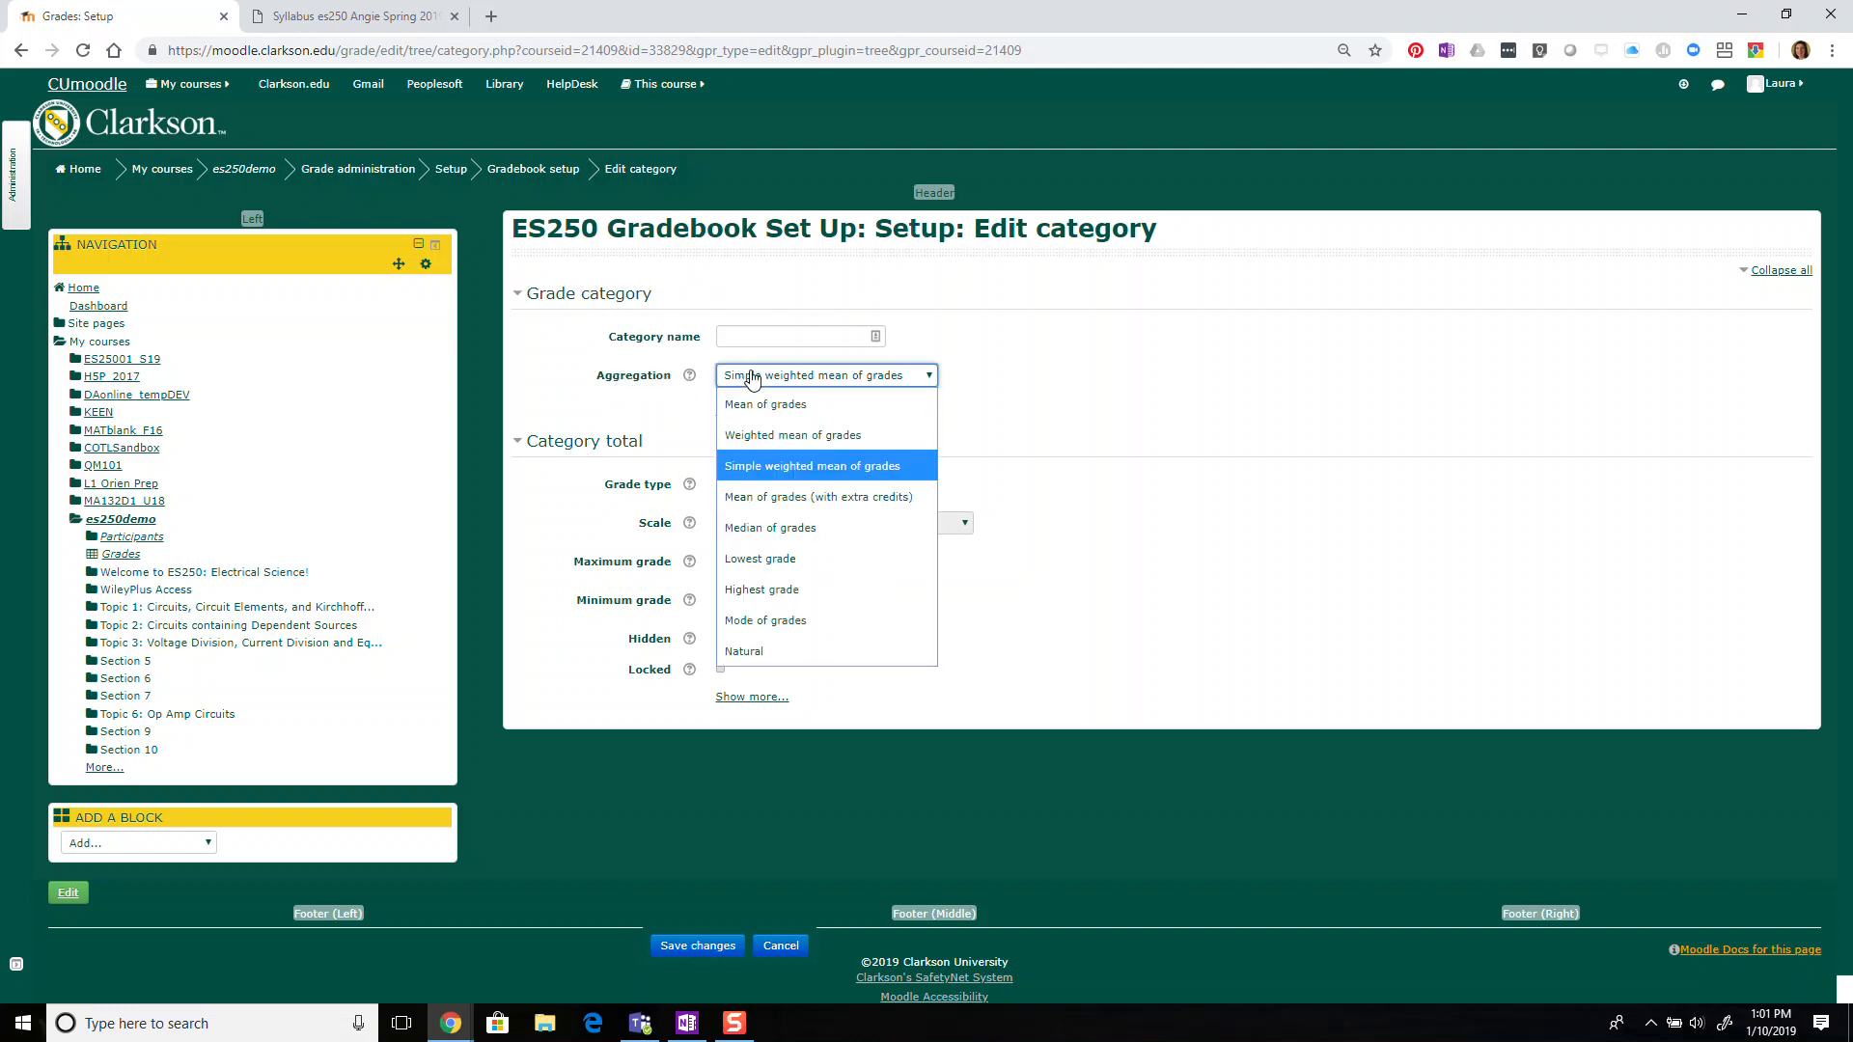
pyautogui.click(790, 437)
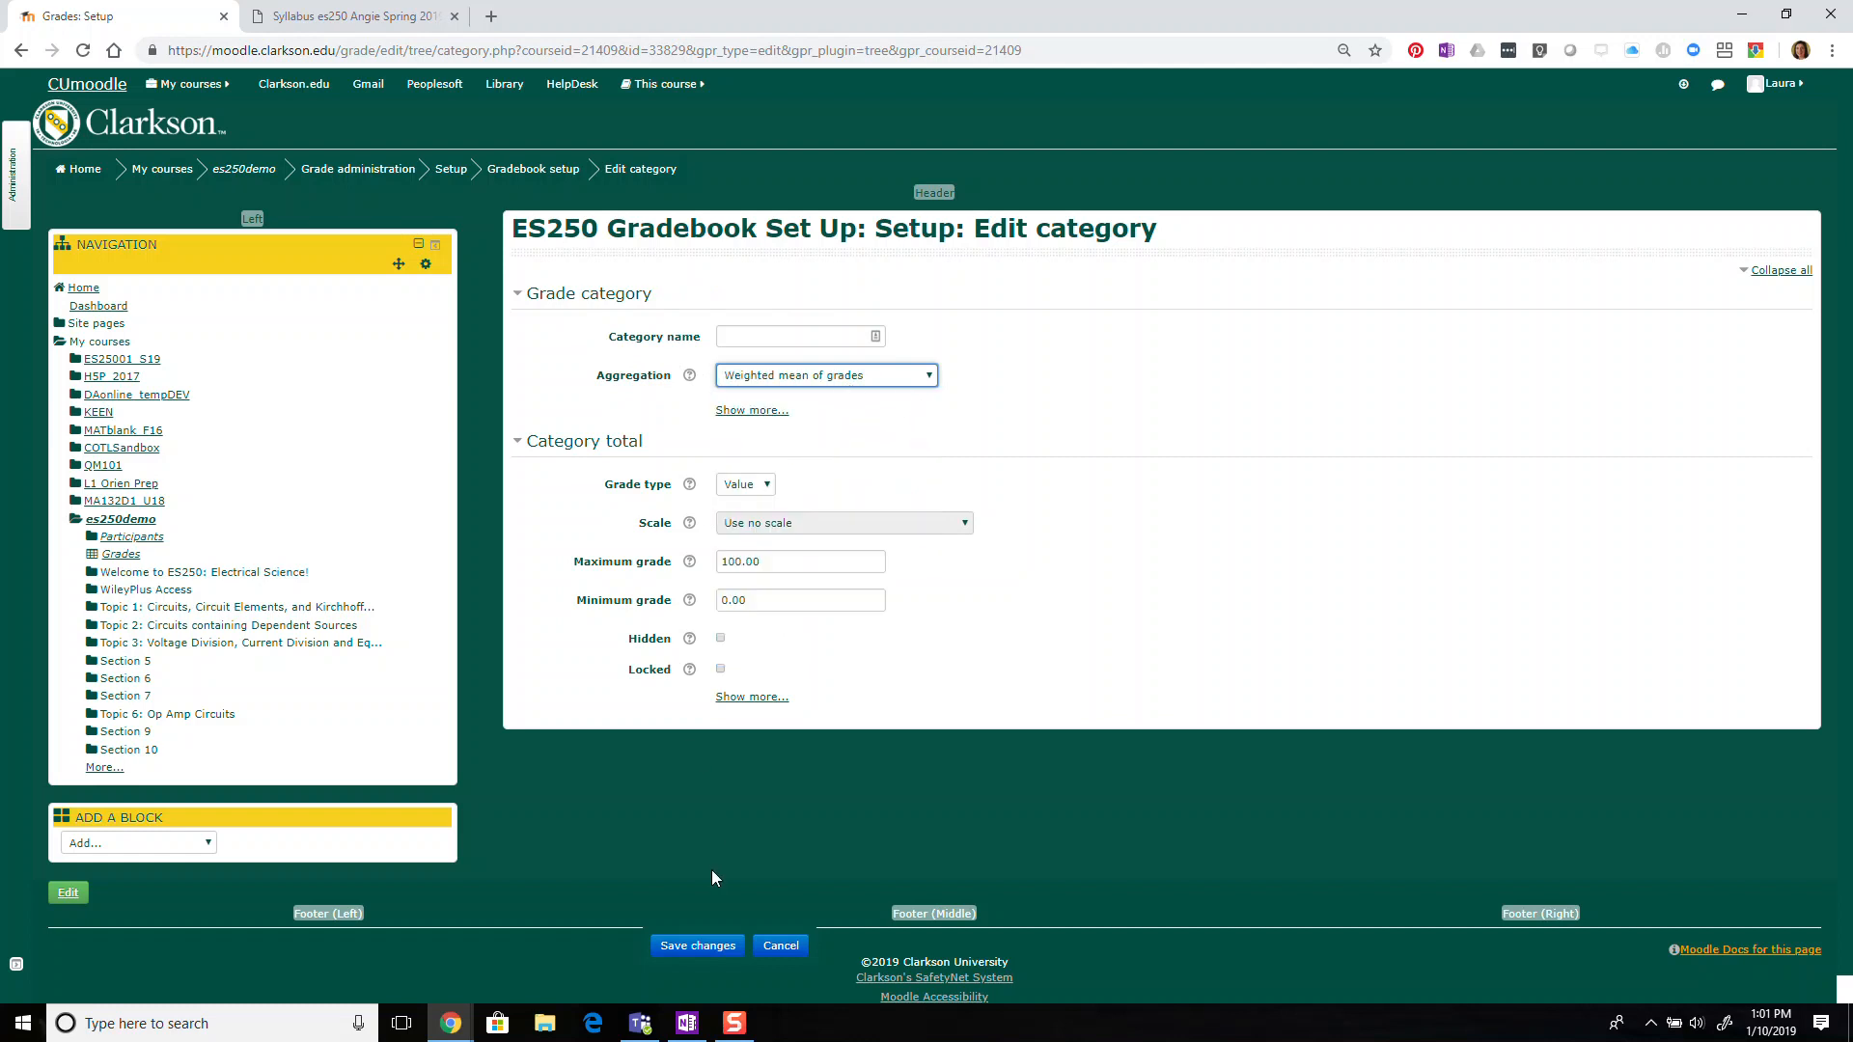
pyautogui.click(702, 946)
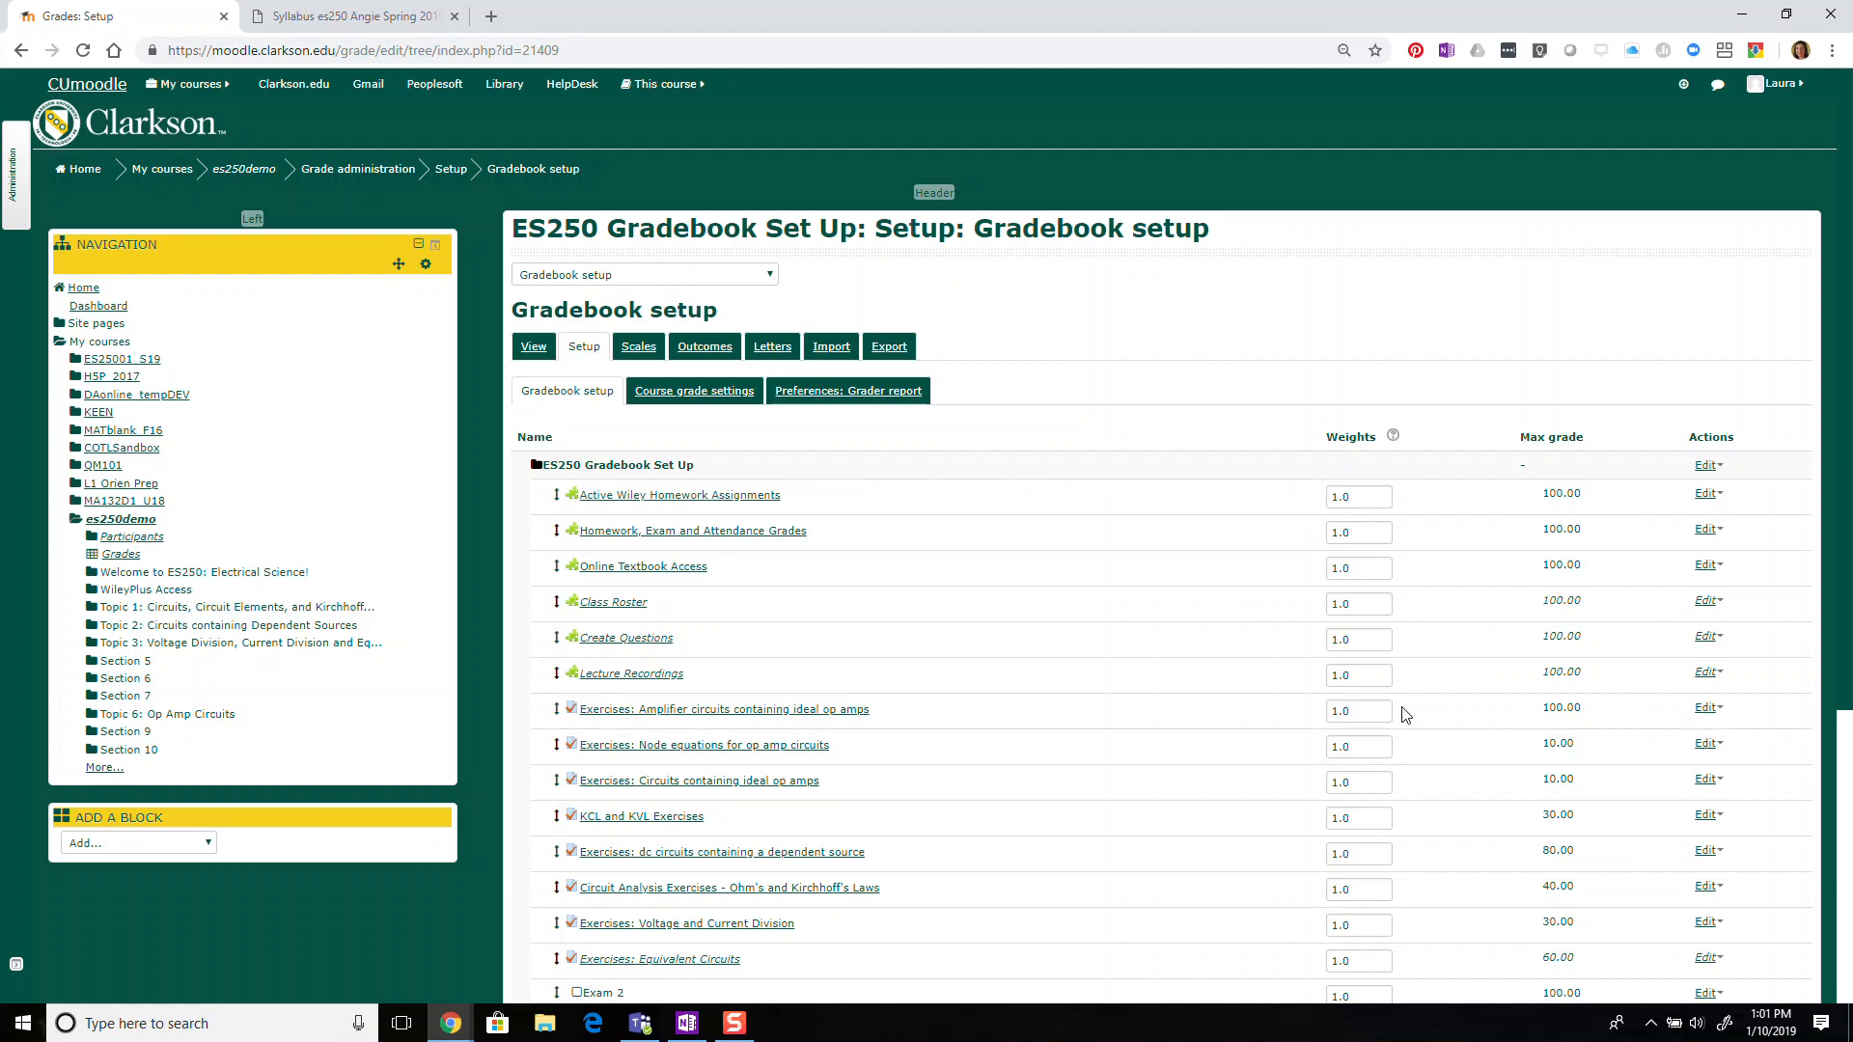
# Add a grade category named Homework, keeping the Simple weighted mean of grades aggregation.
pyautogui.scroll(-1, 1418, 708)
pyautogui.scroll(-2, 1418, 709)
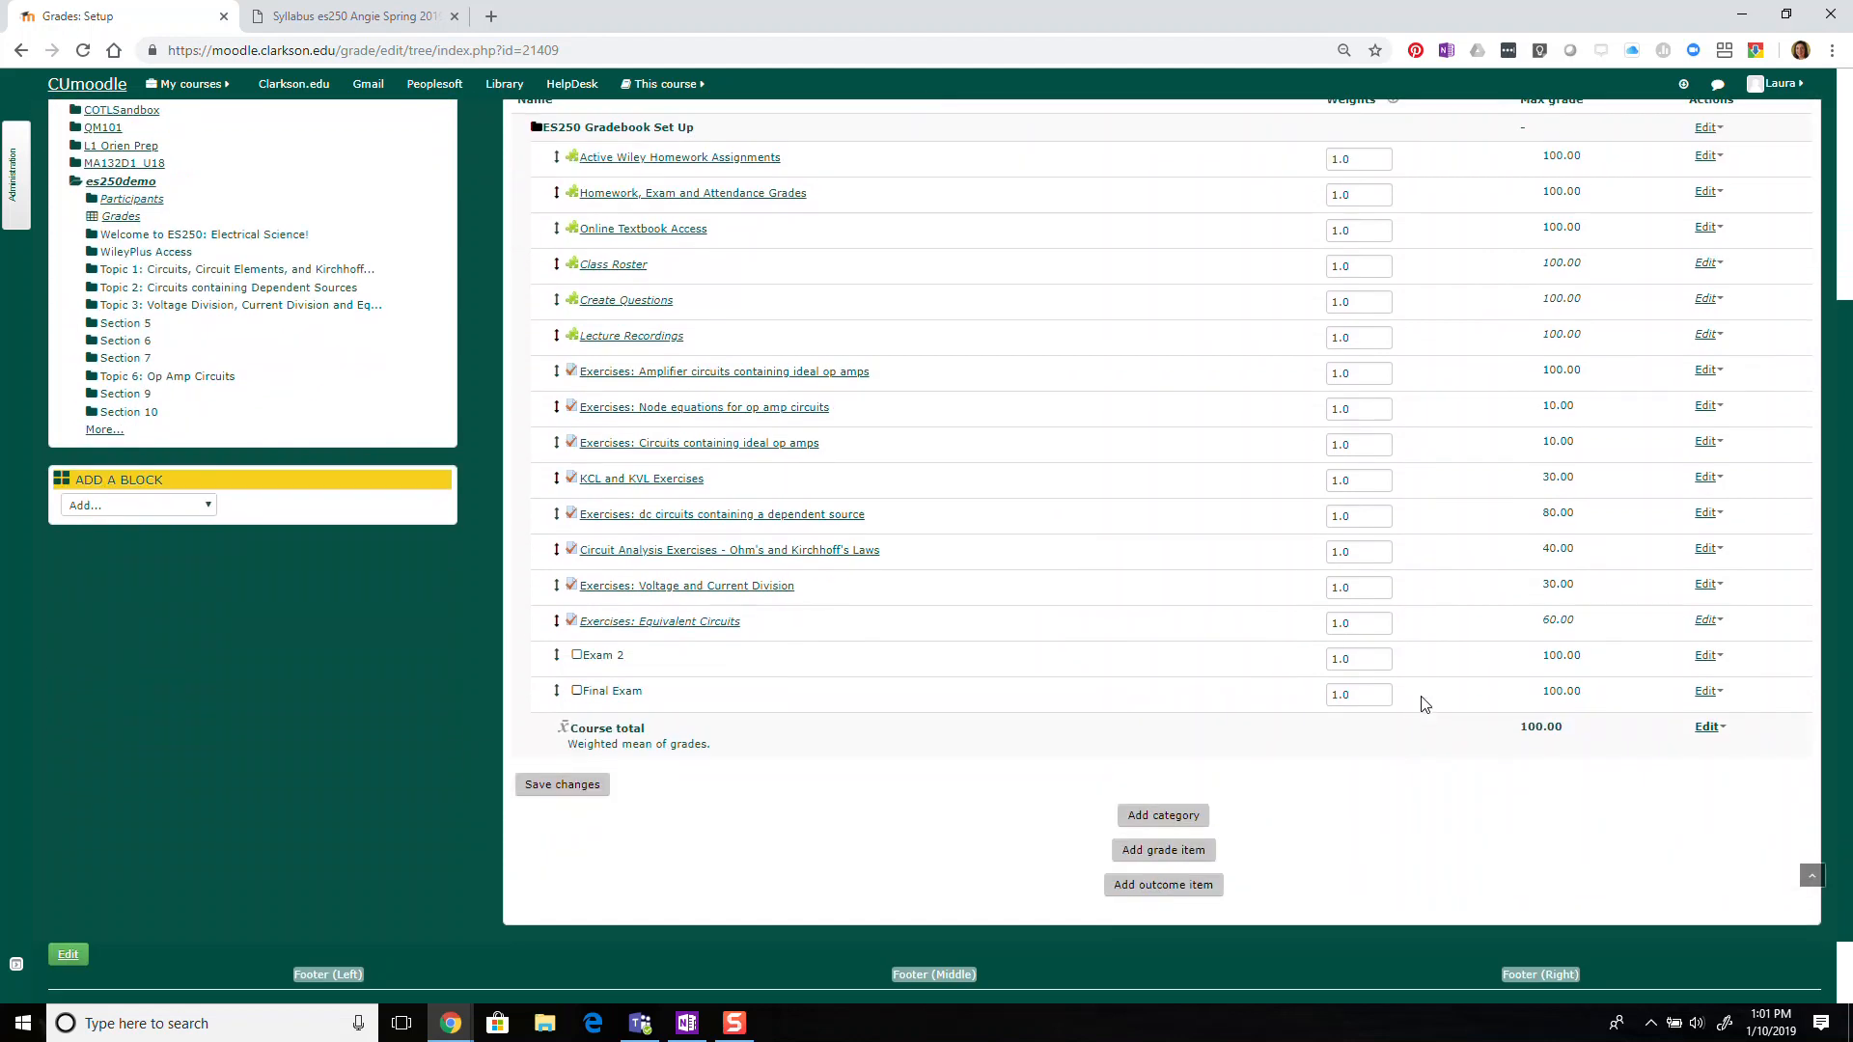
pyautogui.click(1184, 821)
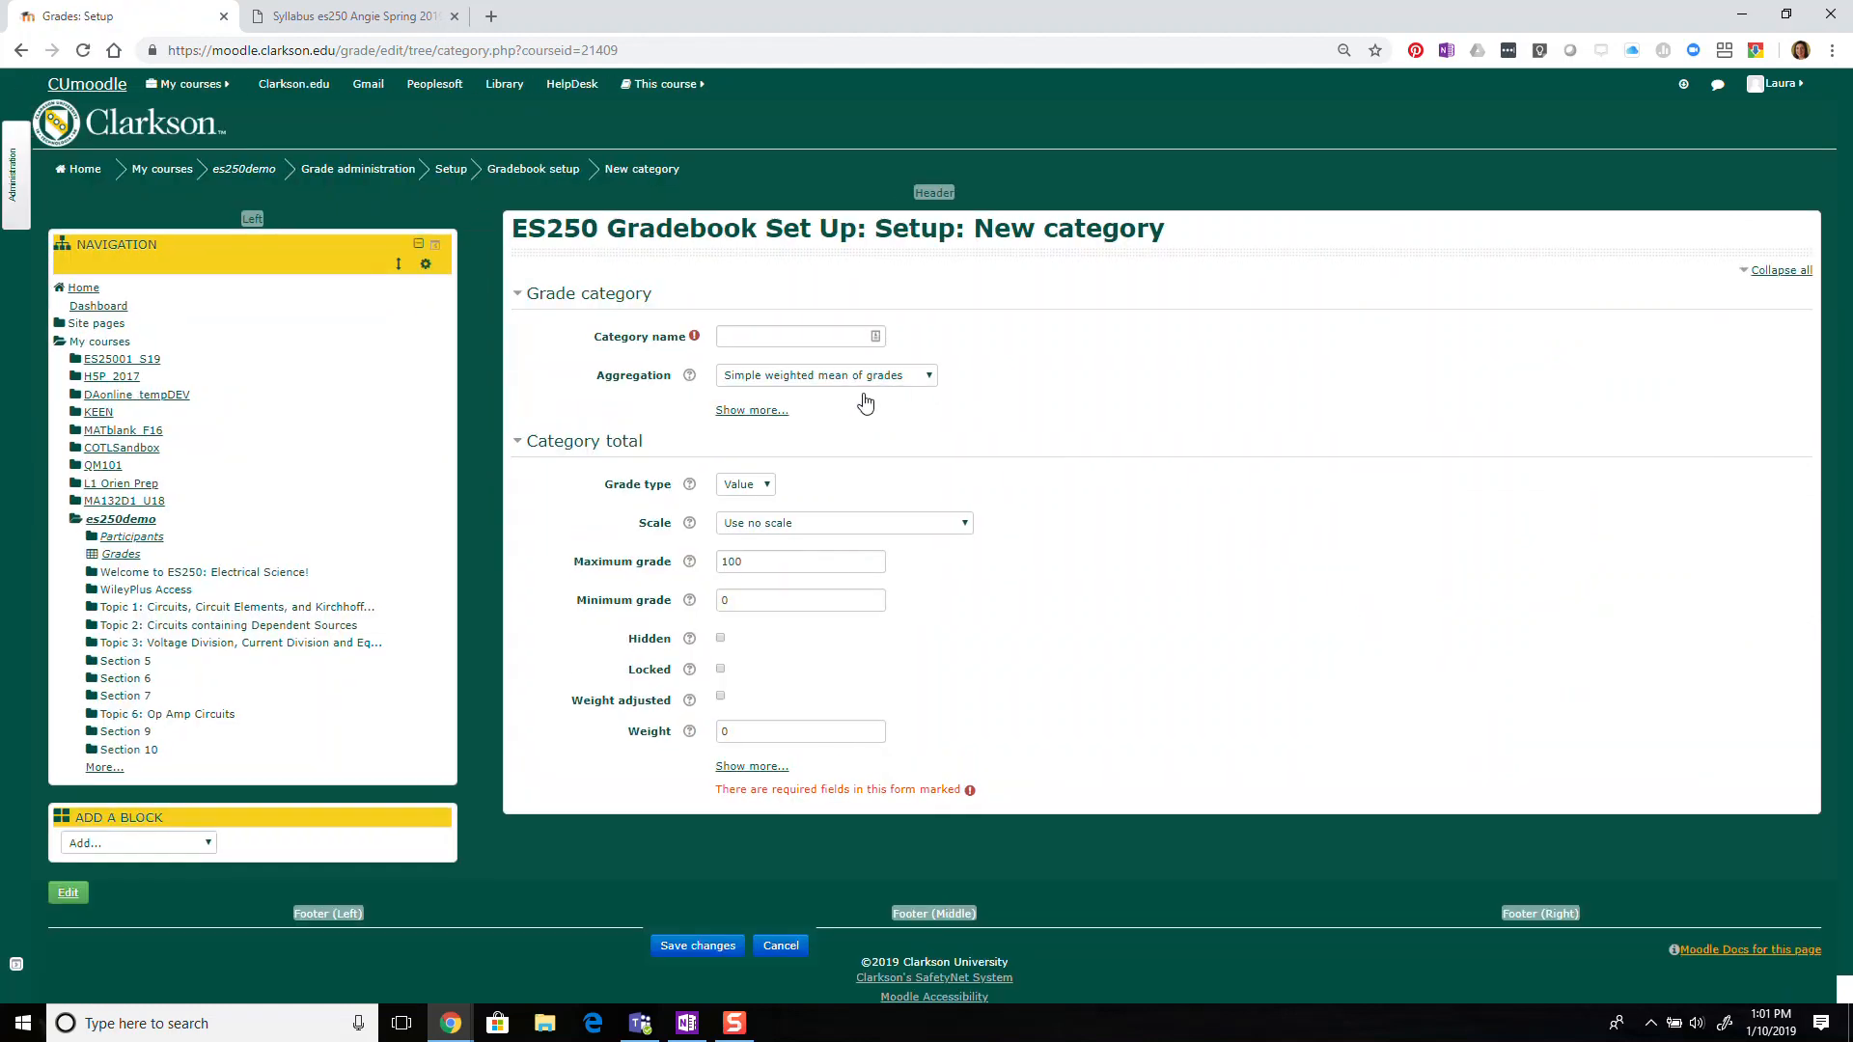
pyautogui.click(762, 330)
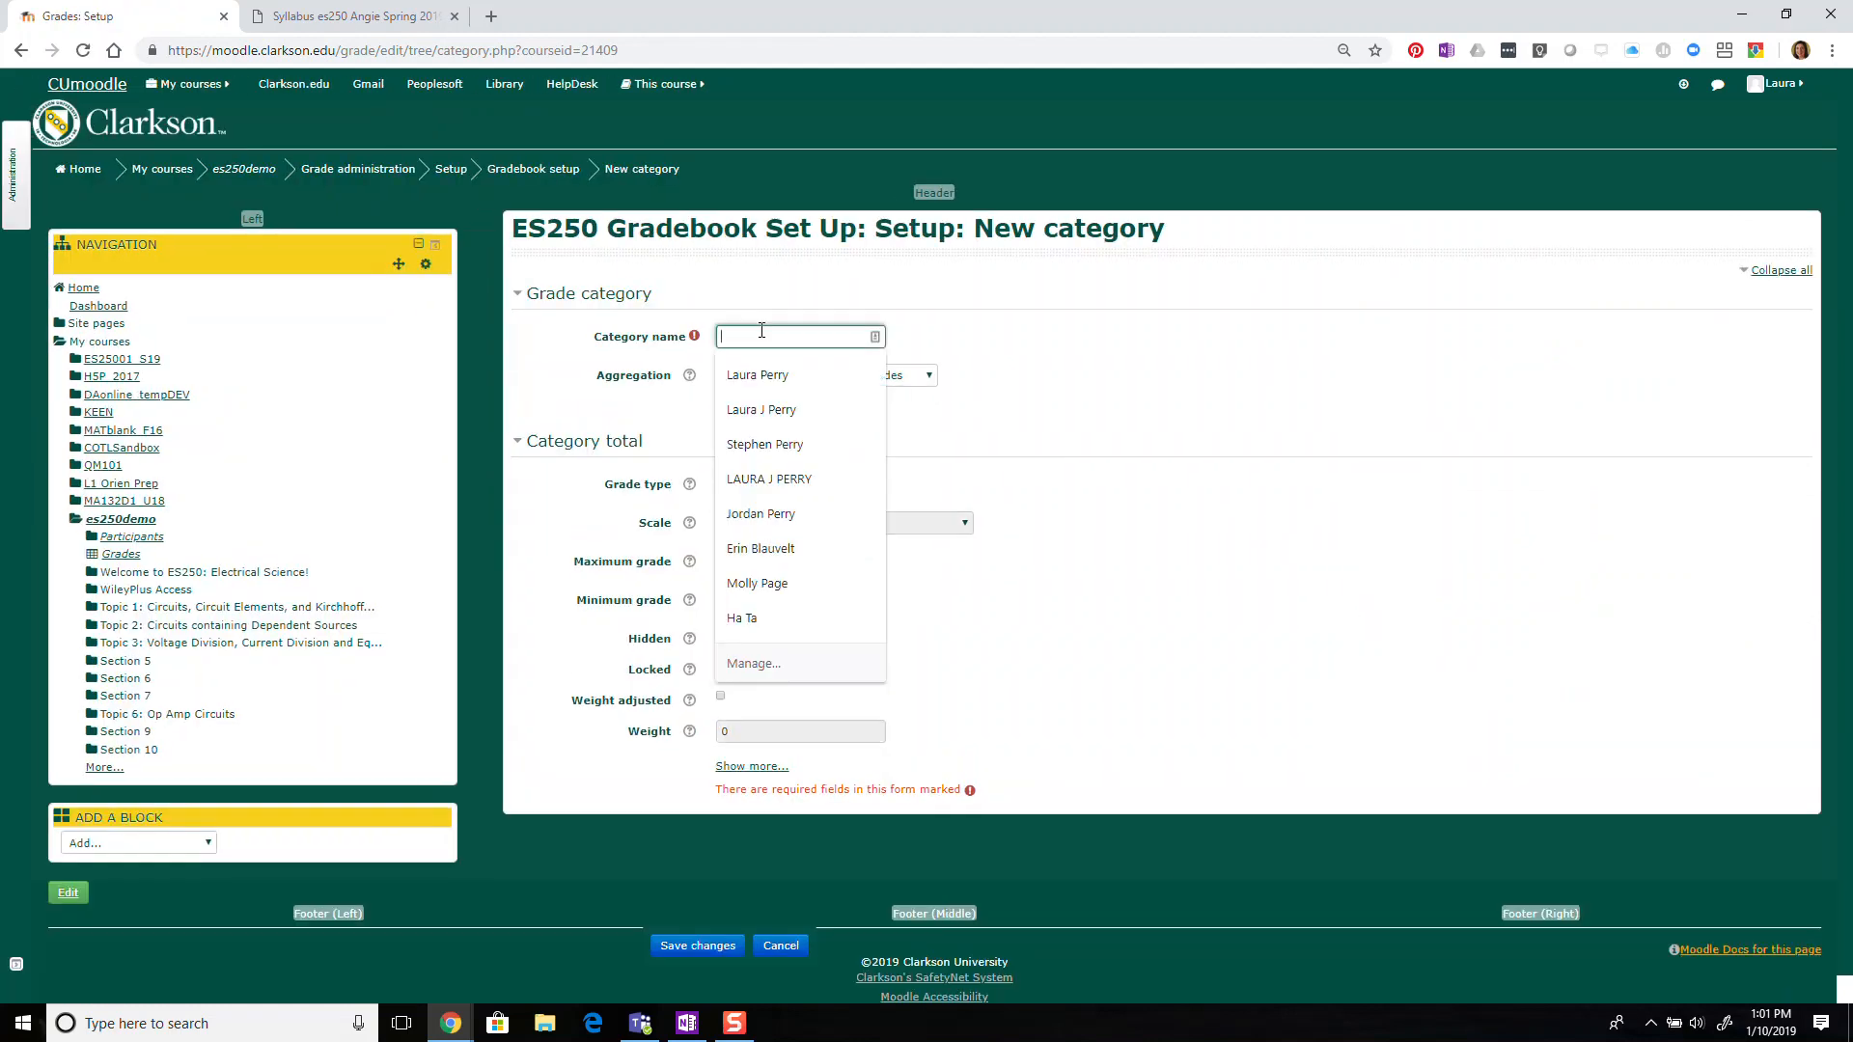
pyautogui.write('Homework')
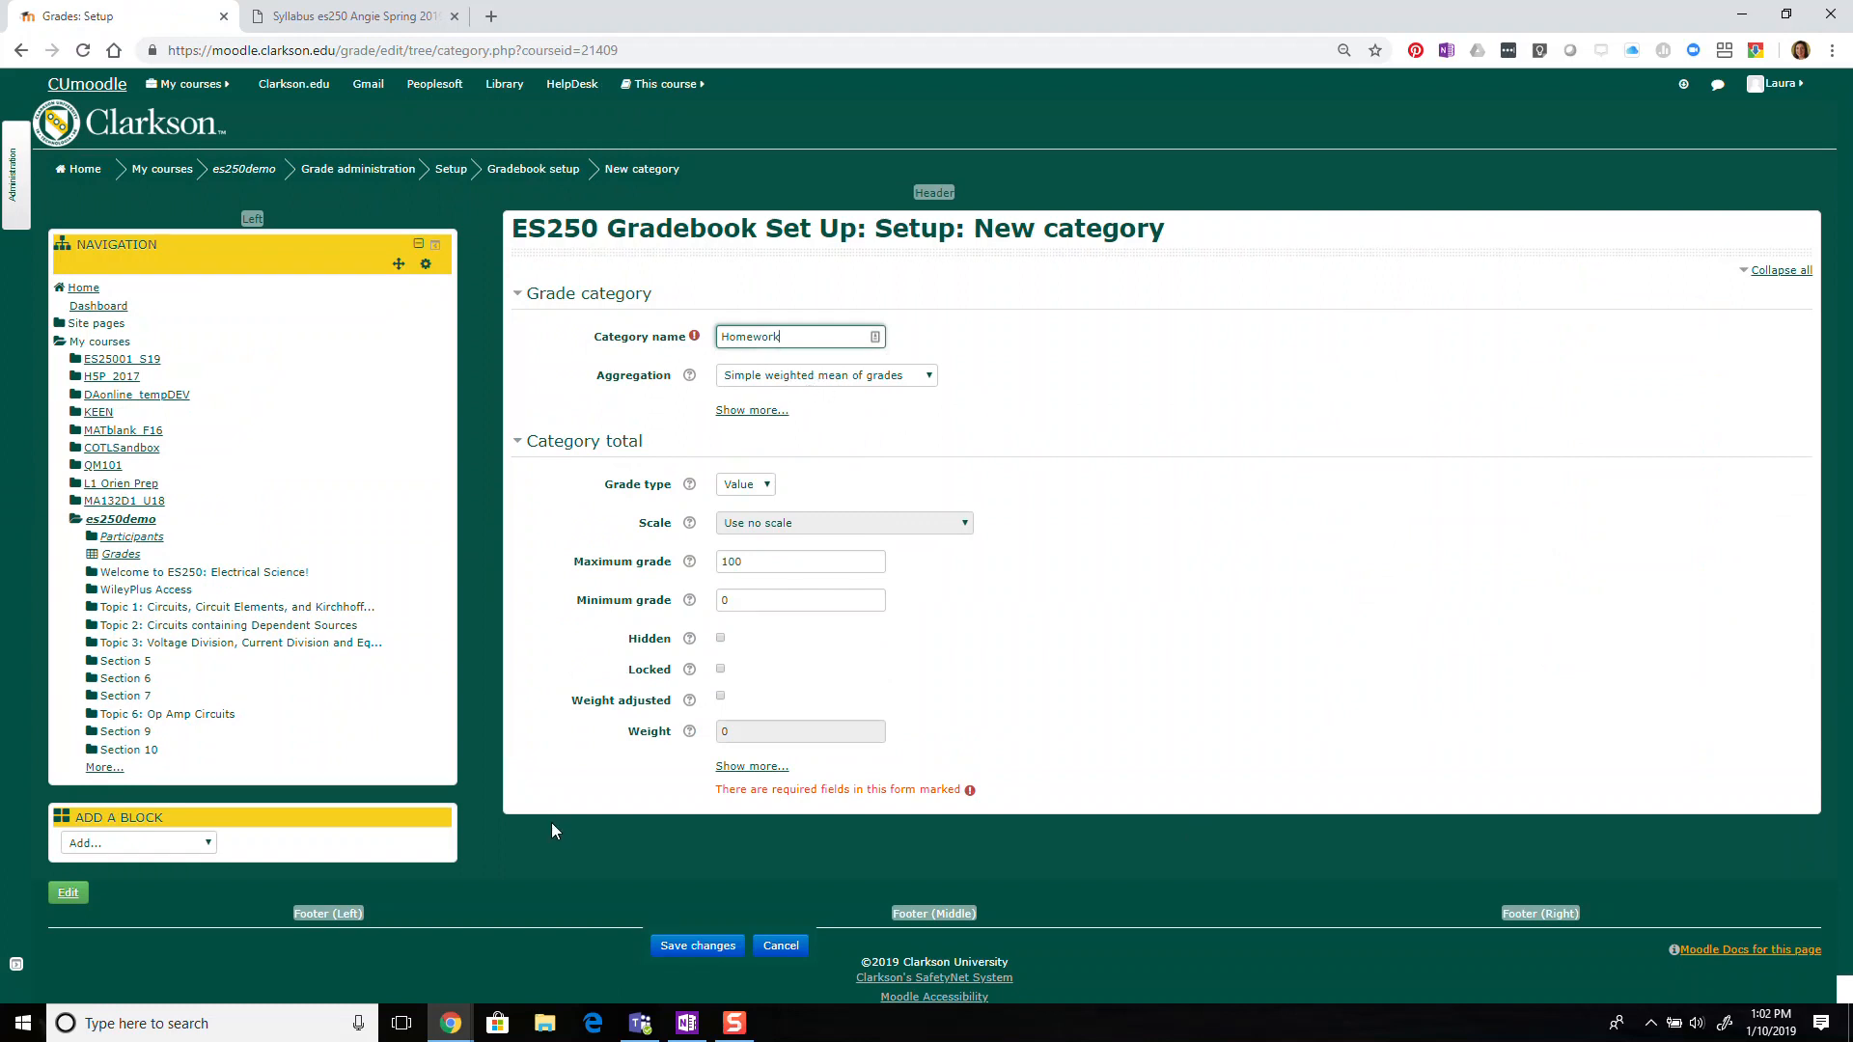
pyautogui.click(693, 947)
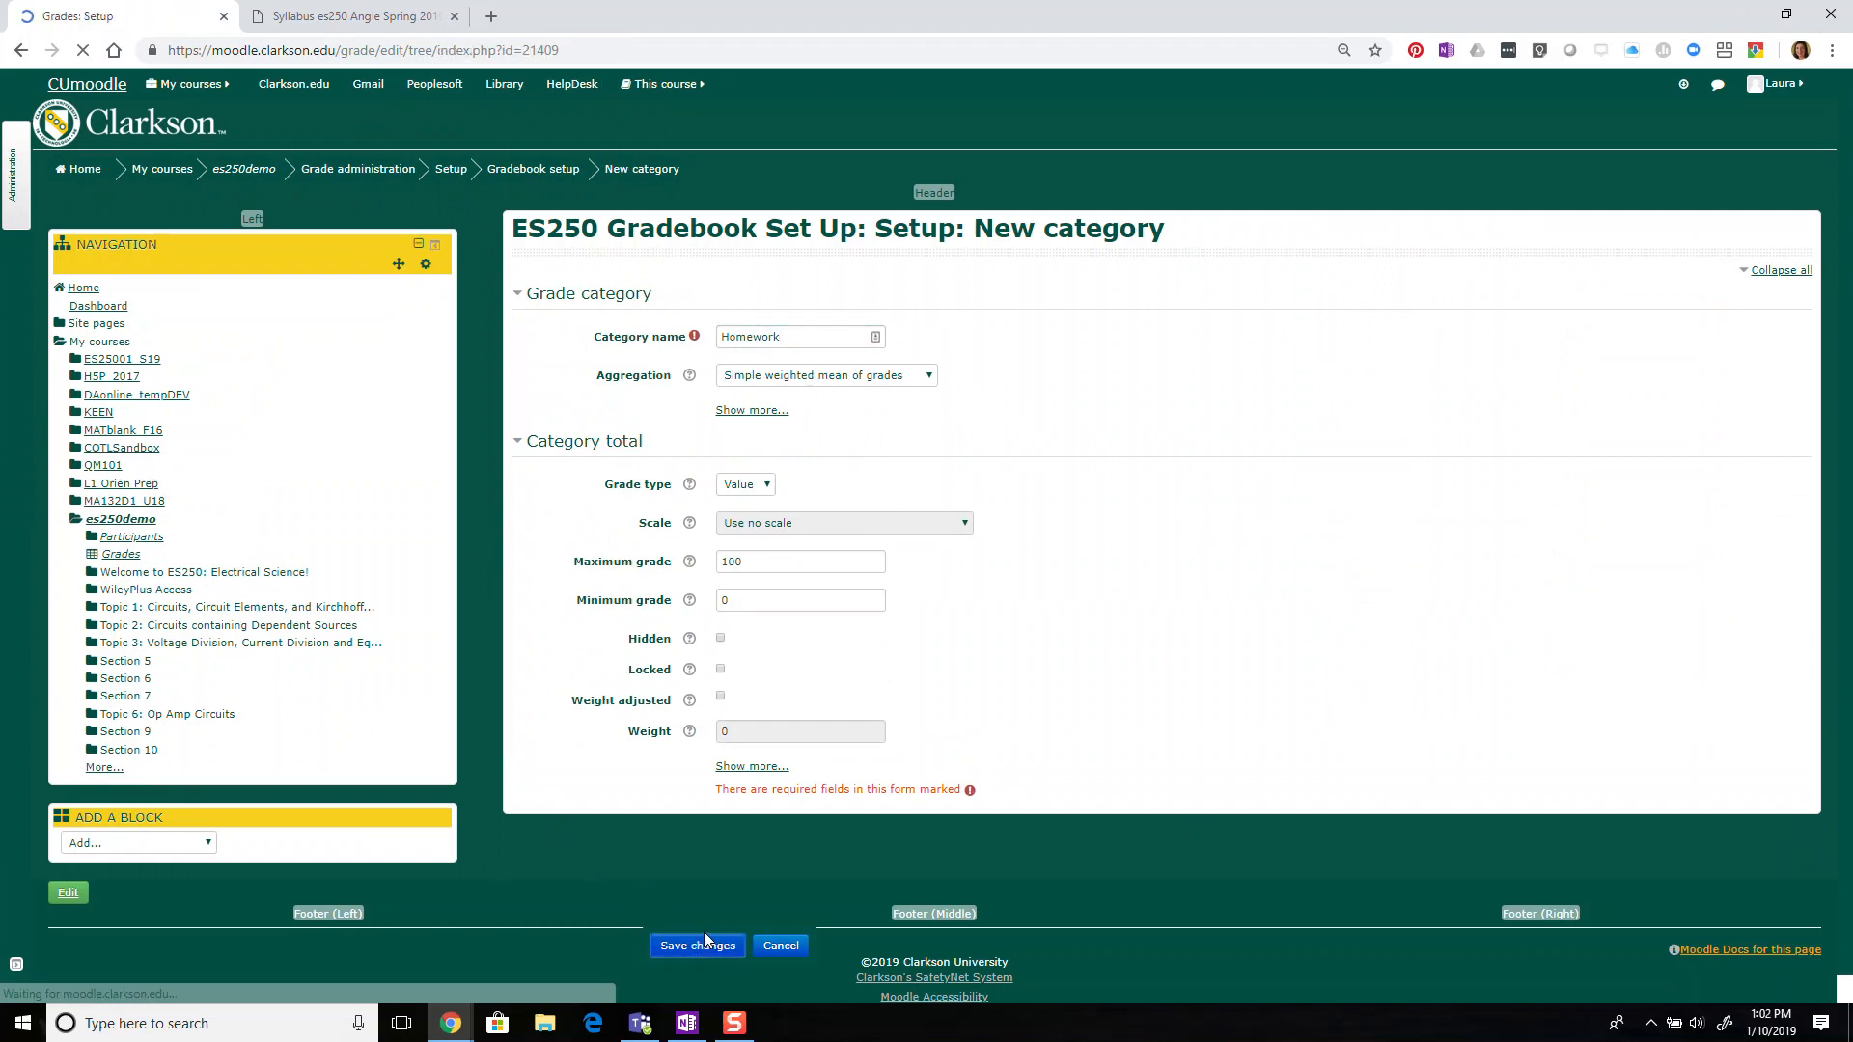
# Add a grade category named Exam 1 with the default aggregation.
pyautogui.scroll(-2, 876, 797)
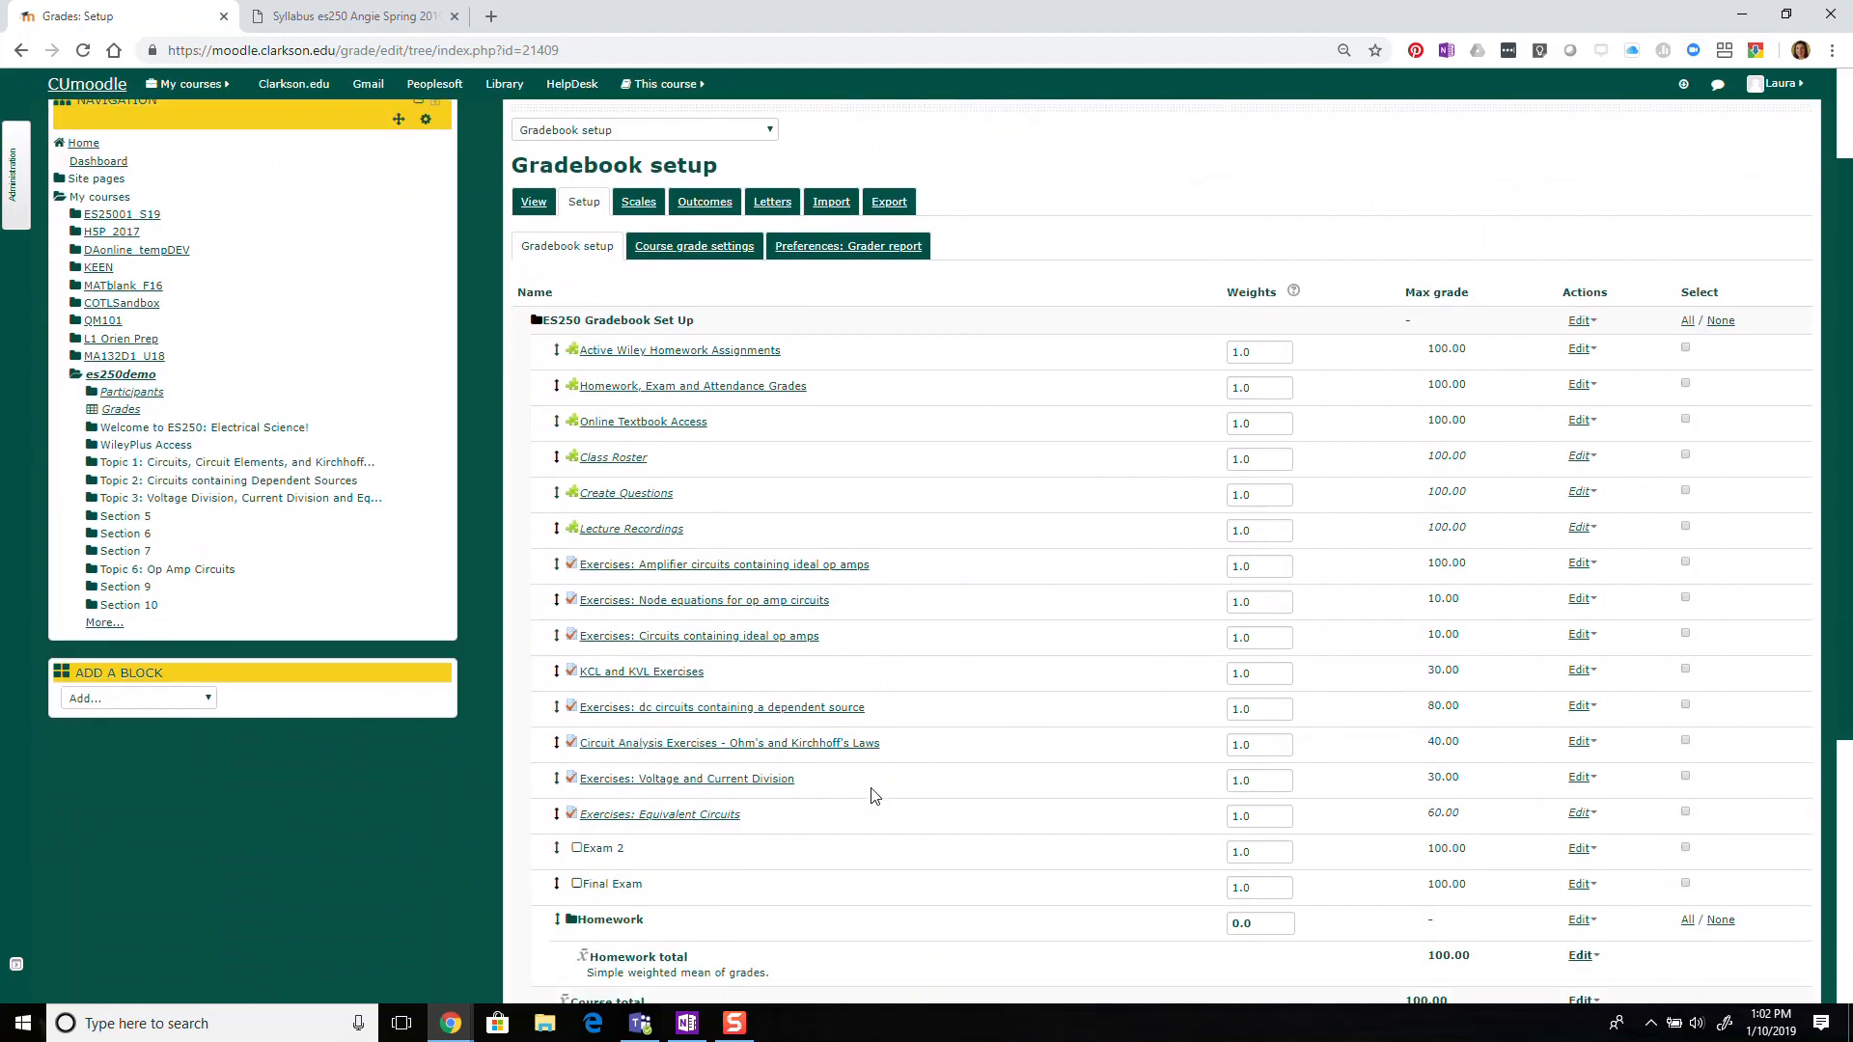
pyautogui.scroll(-1, 902, 797)
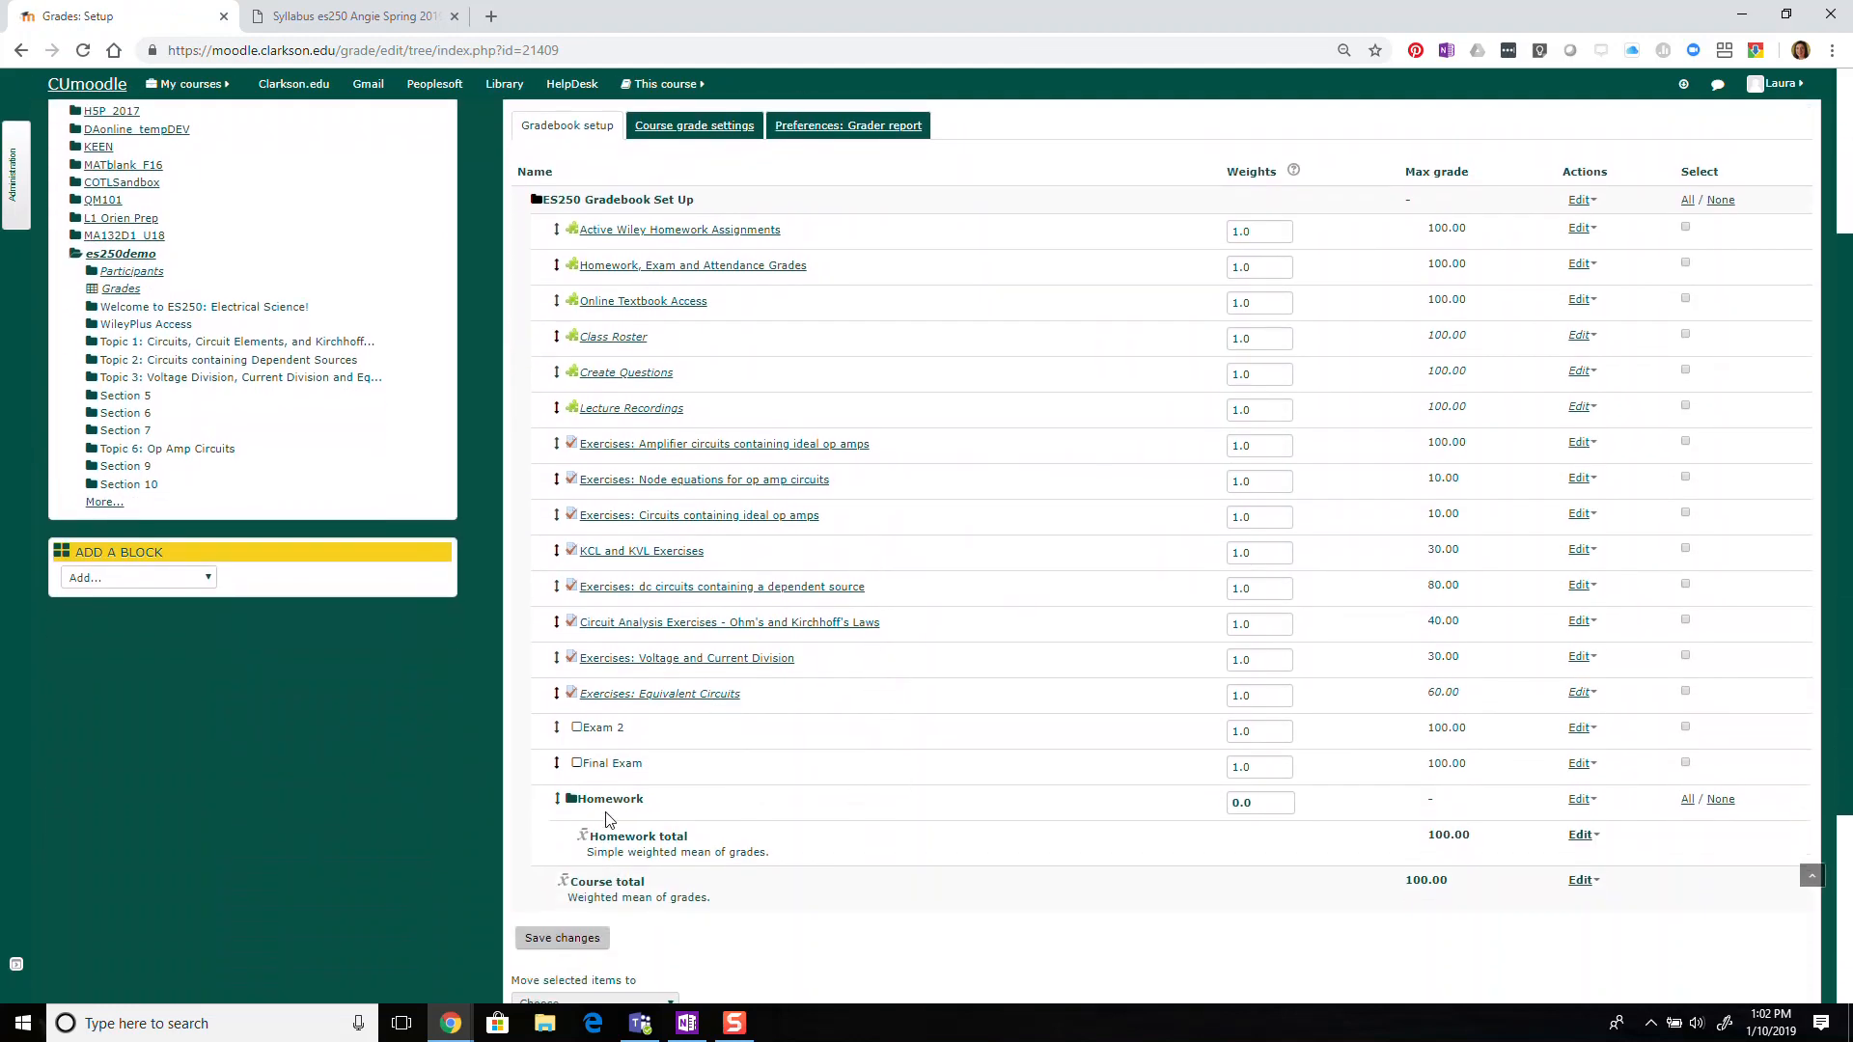
pyautogui.scroll(-1, 1000, 835)
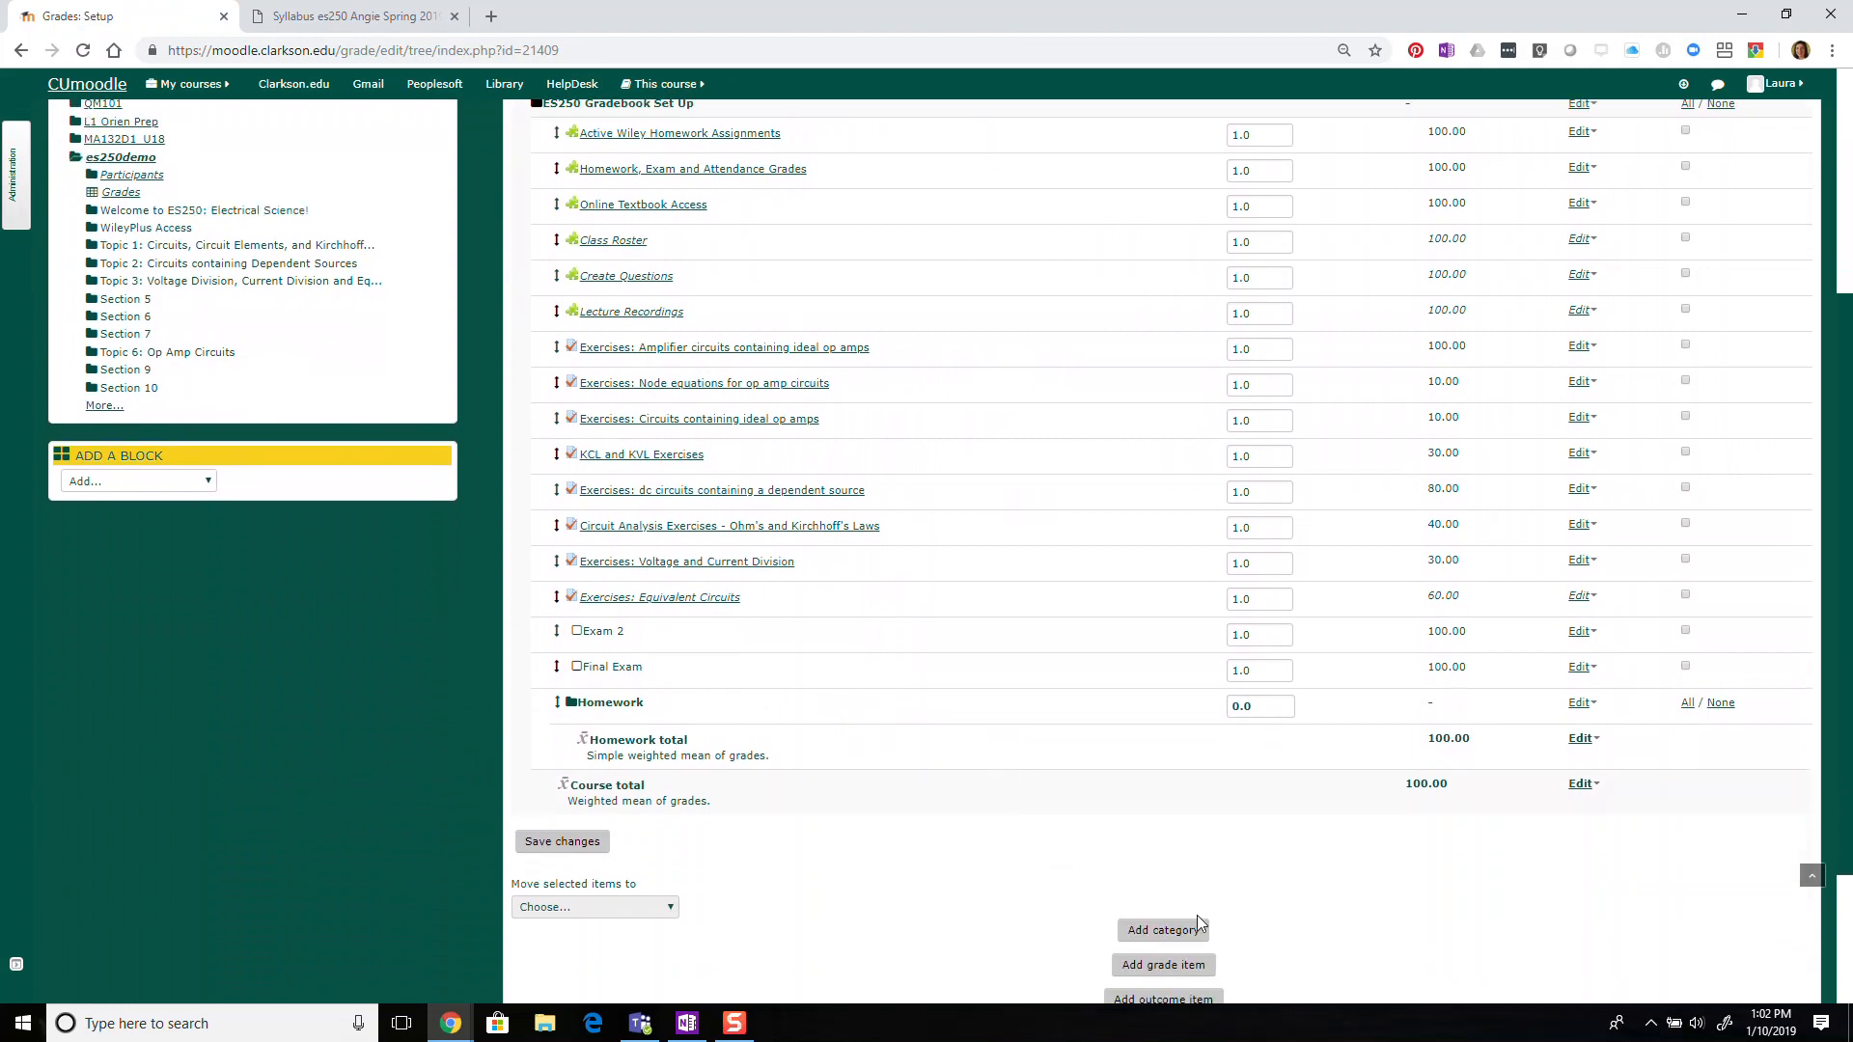
pyautogui.click(1181, 933)
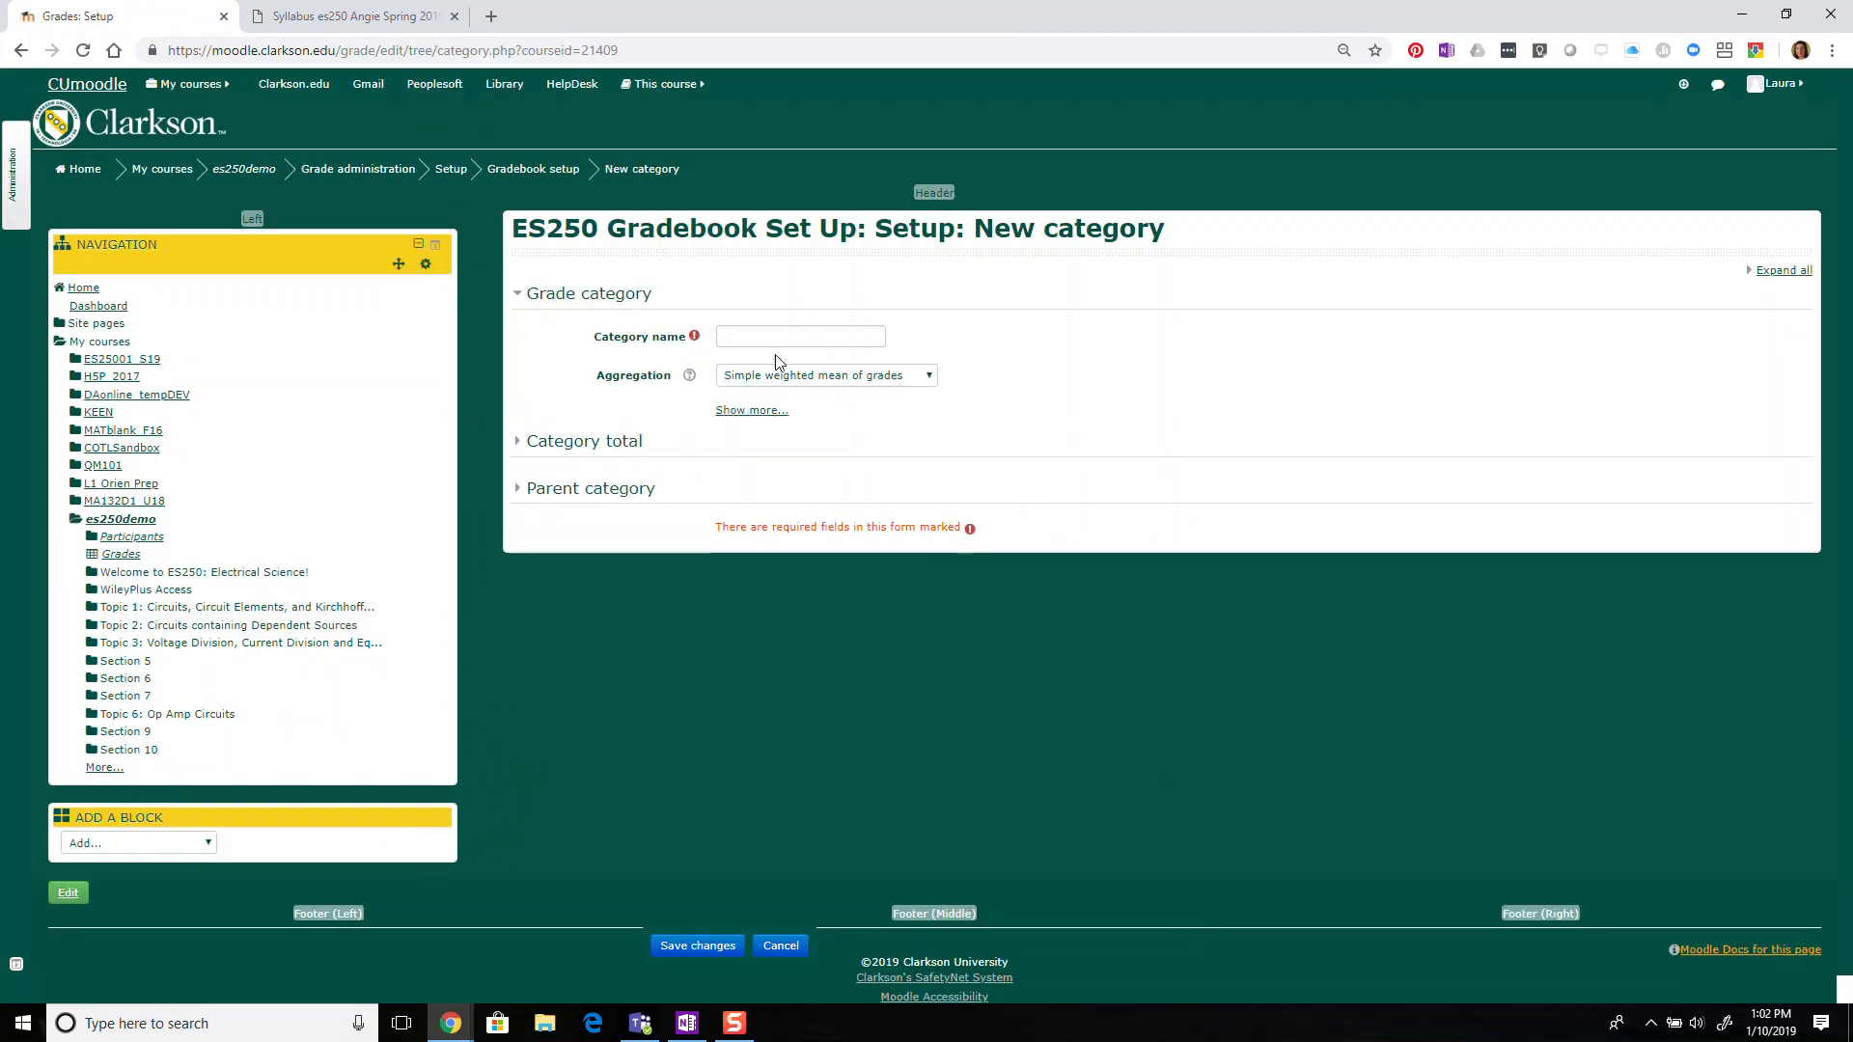
pyautogui.click(770, 334)
pyautogui.write('Exam 1')
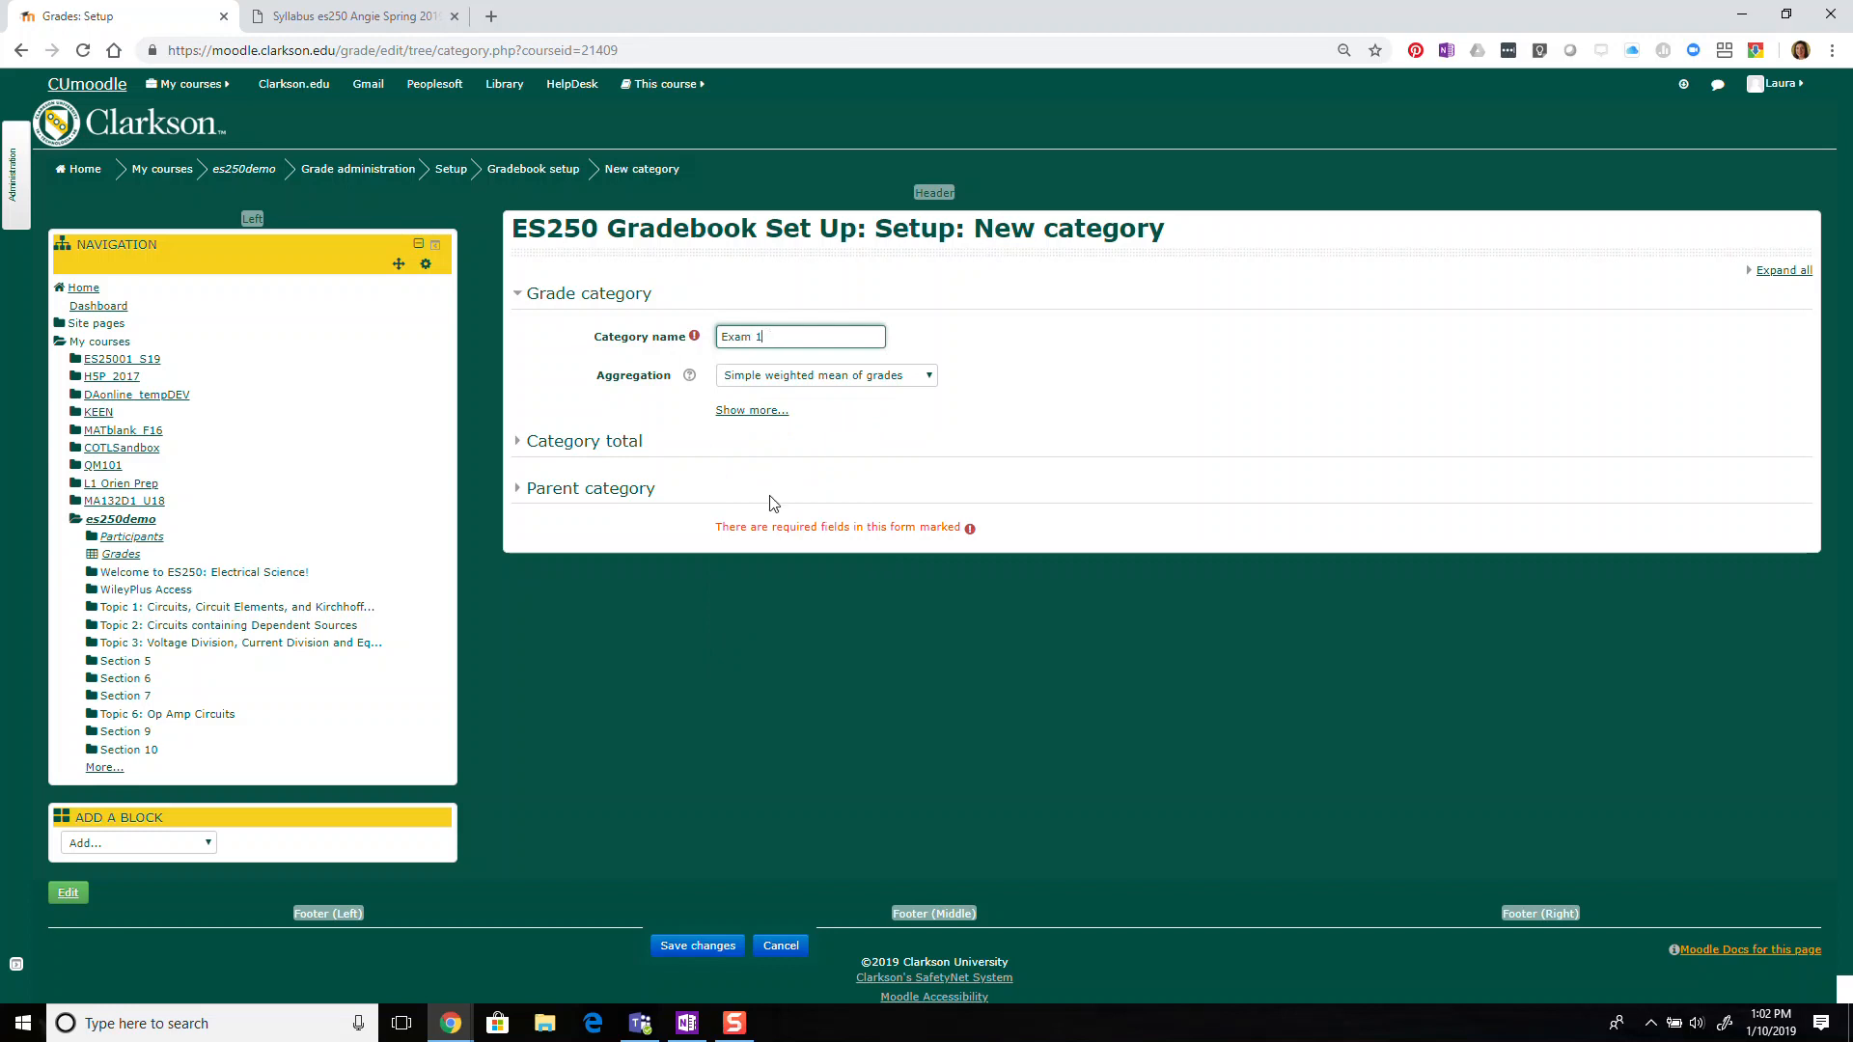
pyautogui.click(691, 945)
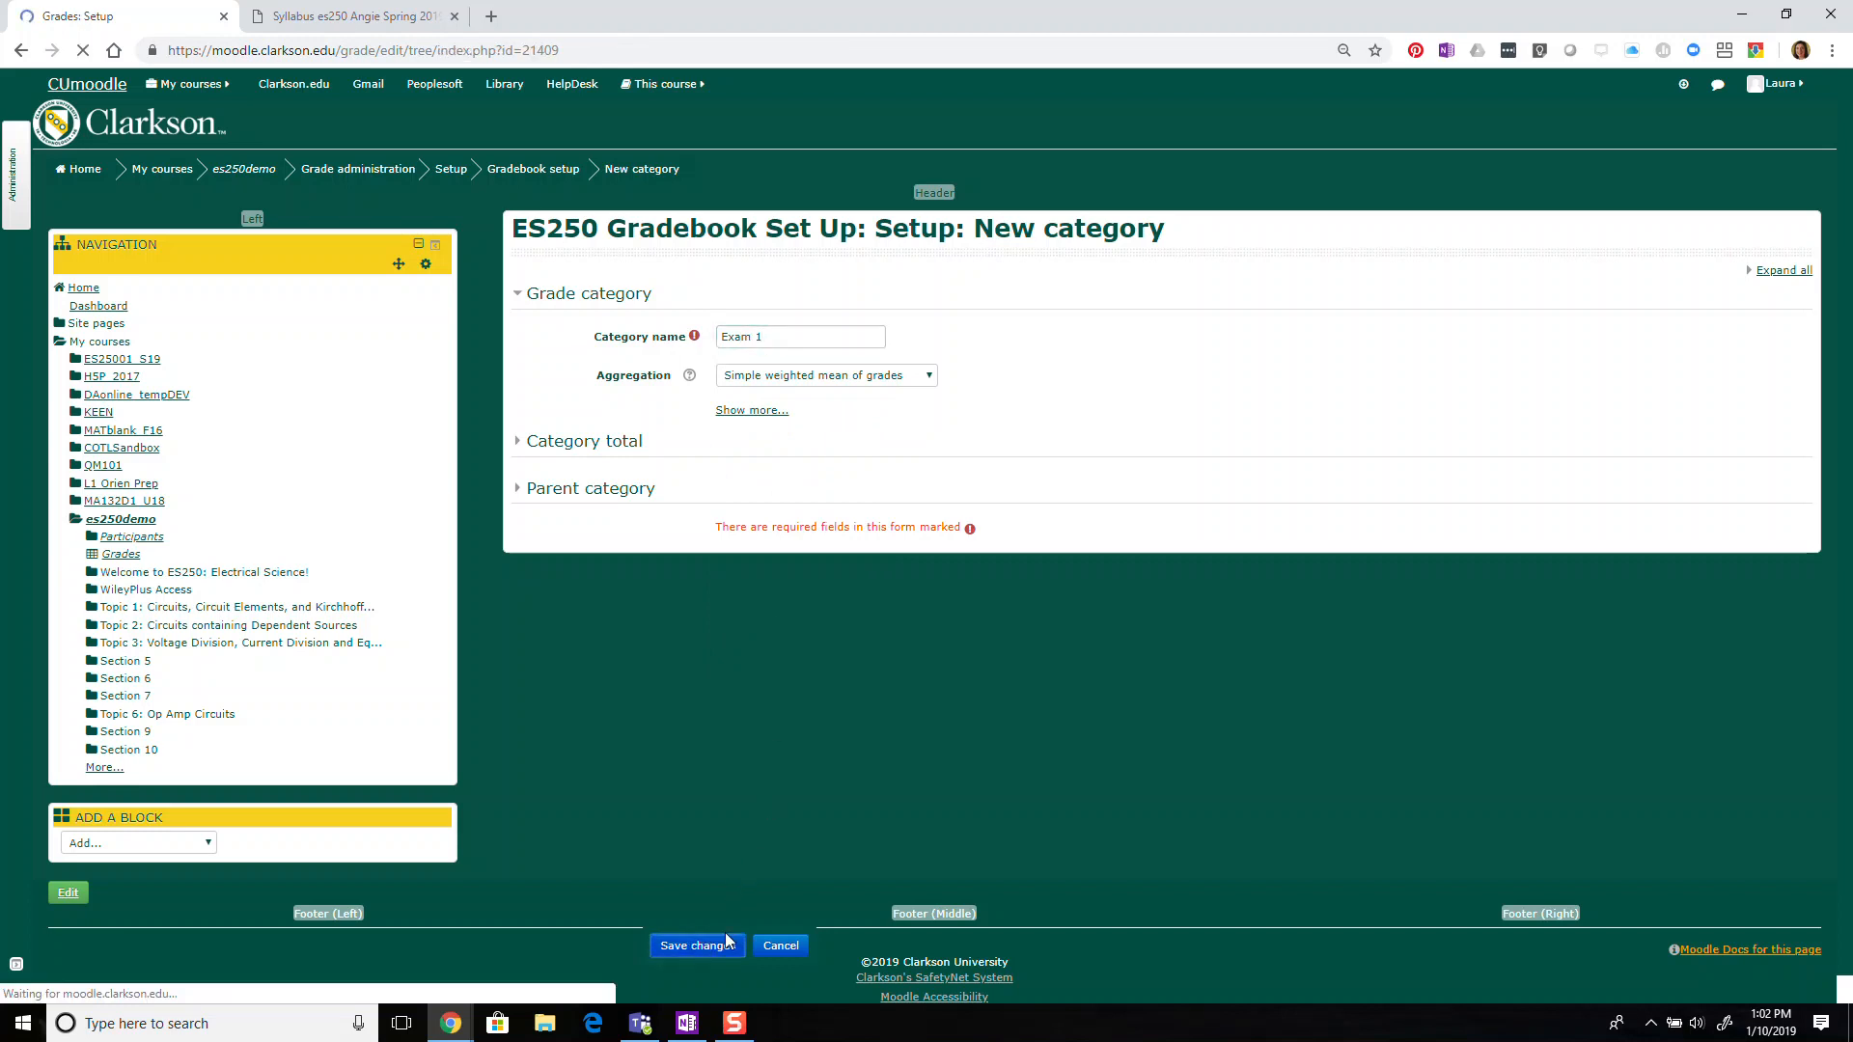
# Add a grade category named Exam 2 with the default aggregation.
pyautogui.scroll(-5, 1151, 906)
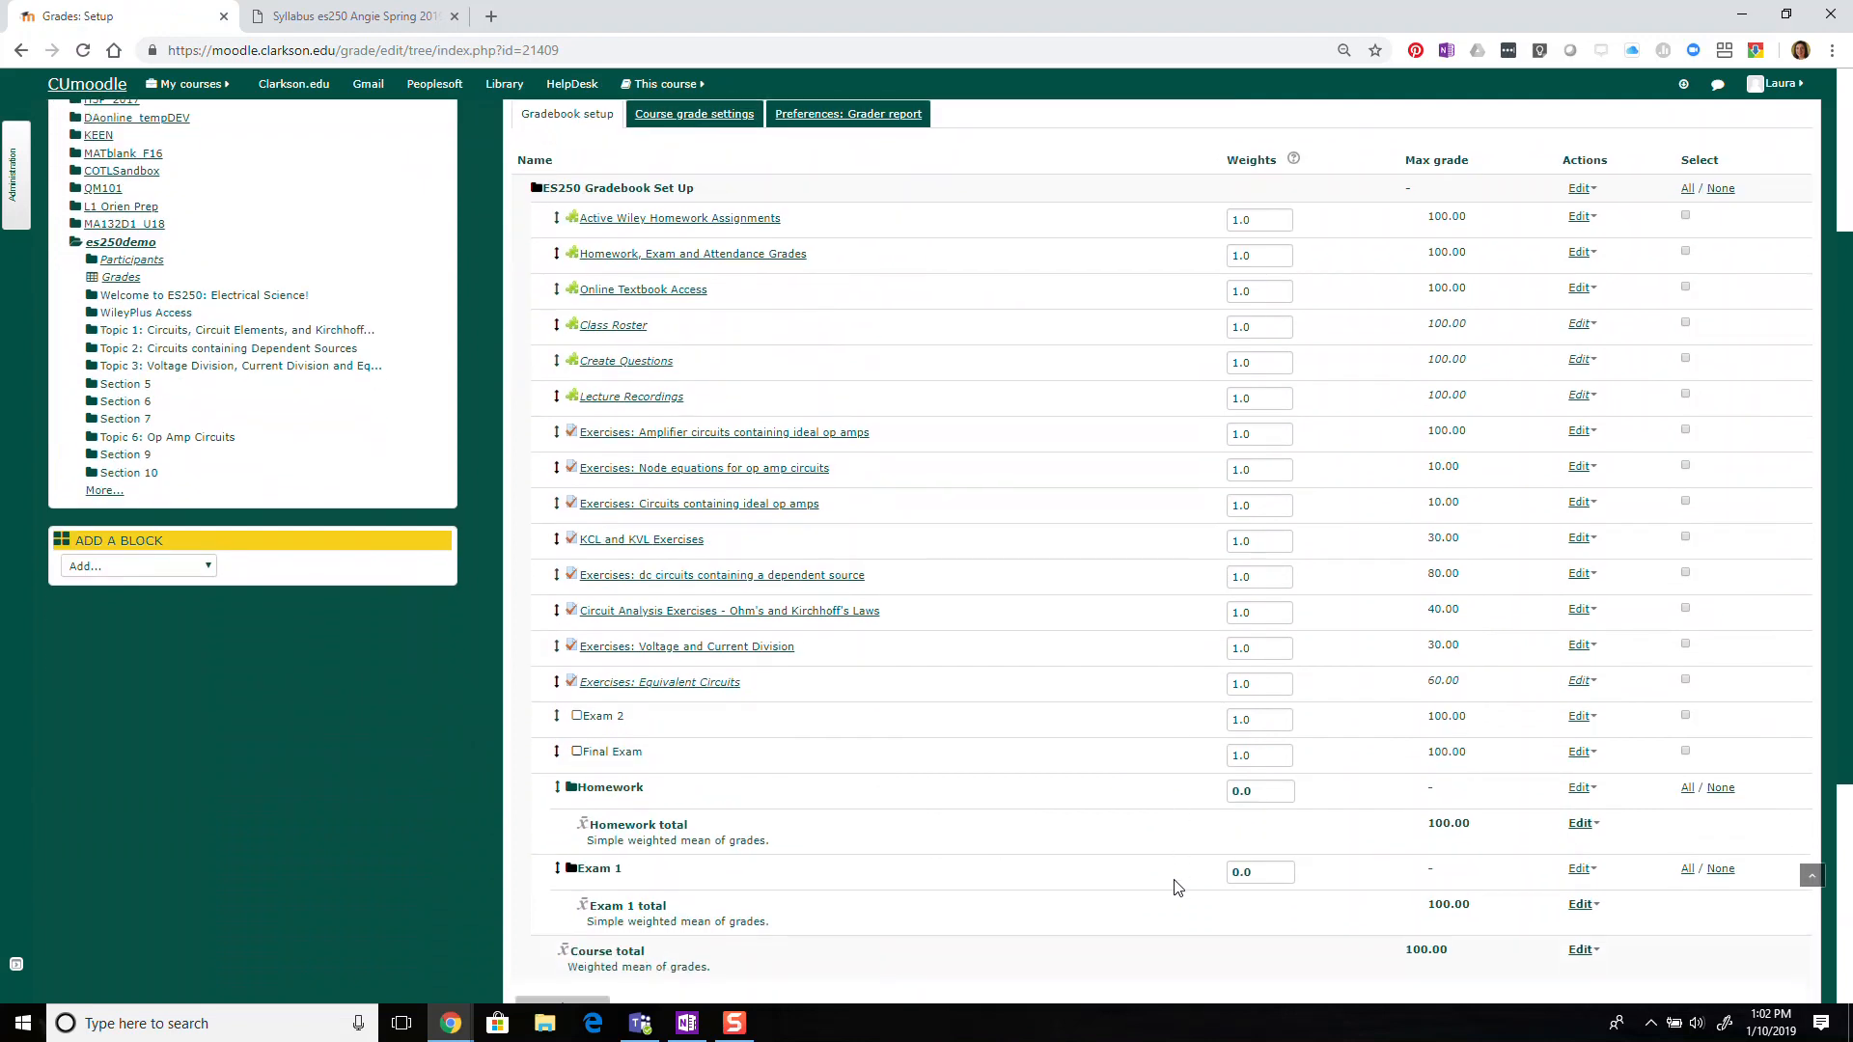
pyautogui.scroll(-3, 1150, 819)
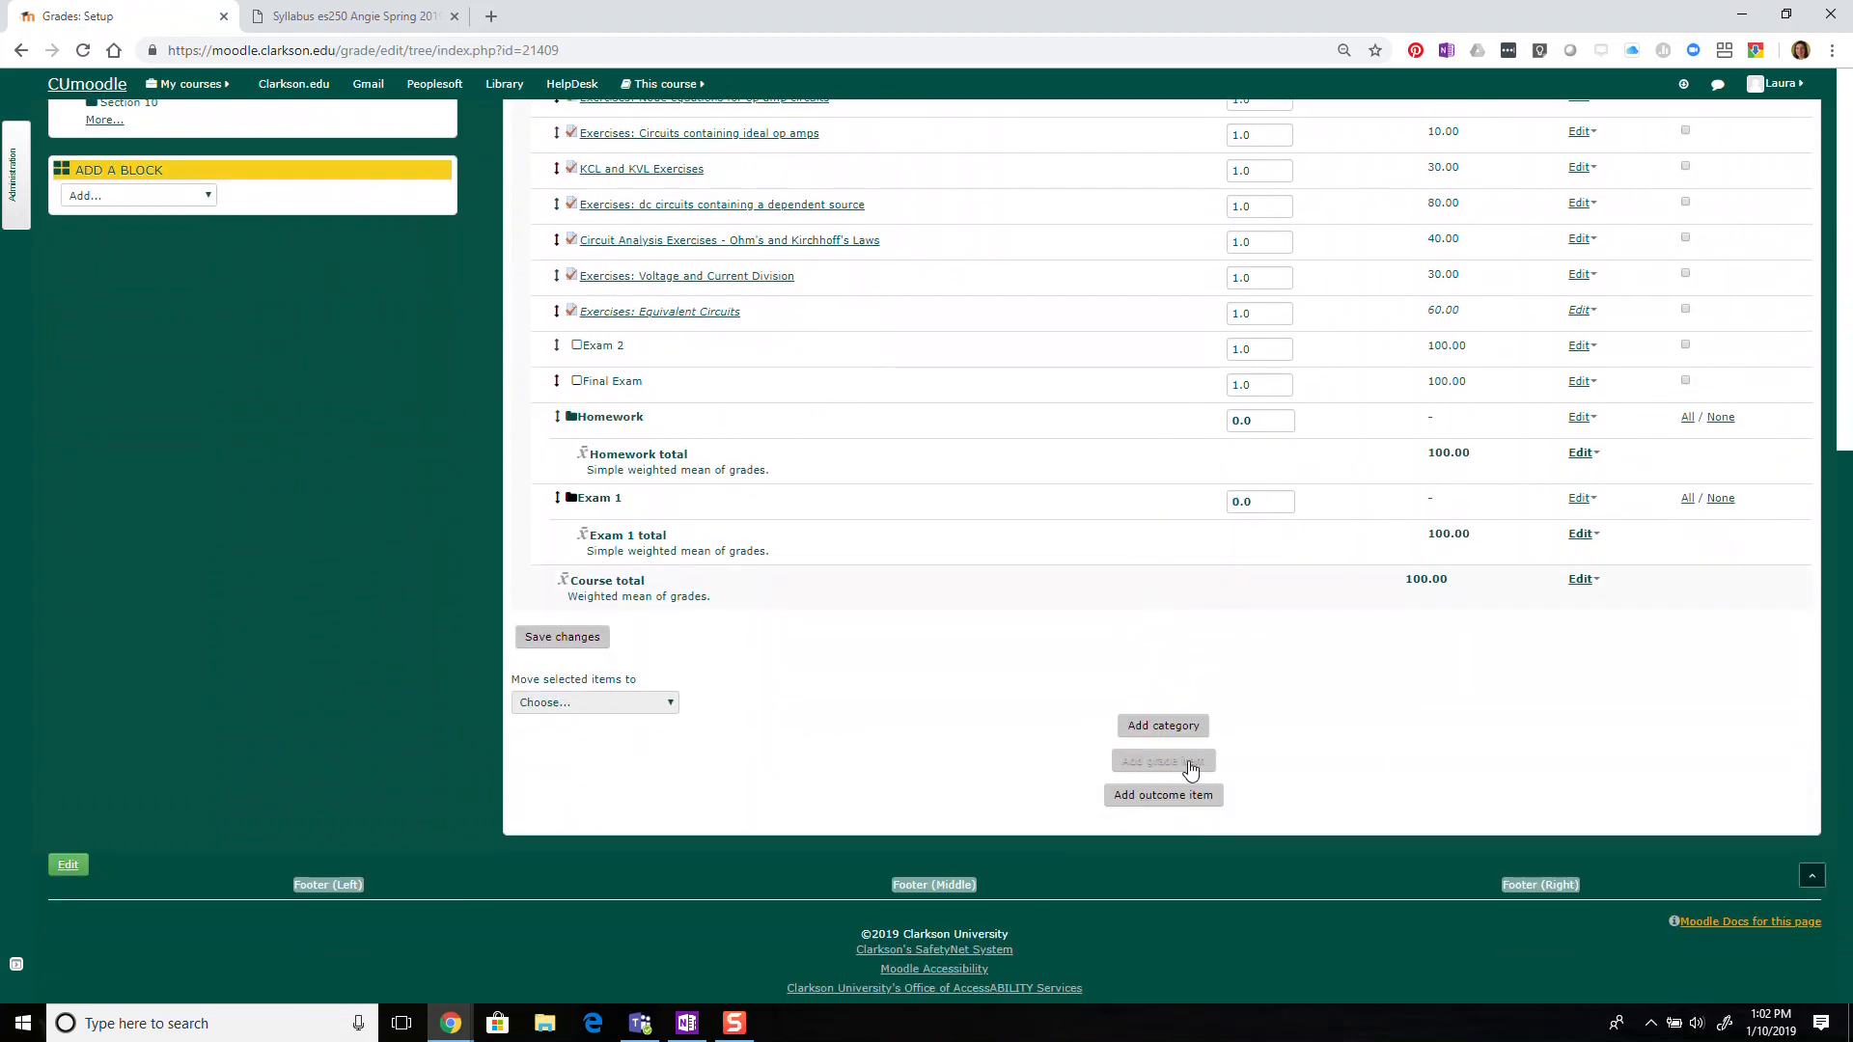
pyautogui.click(1176, 729)
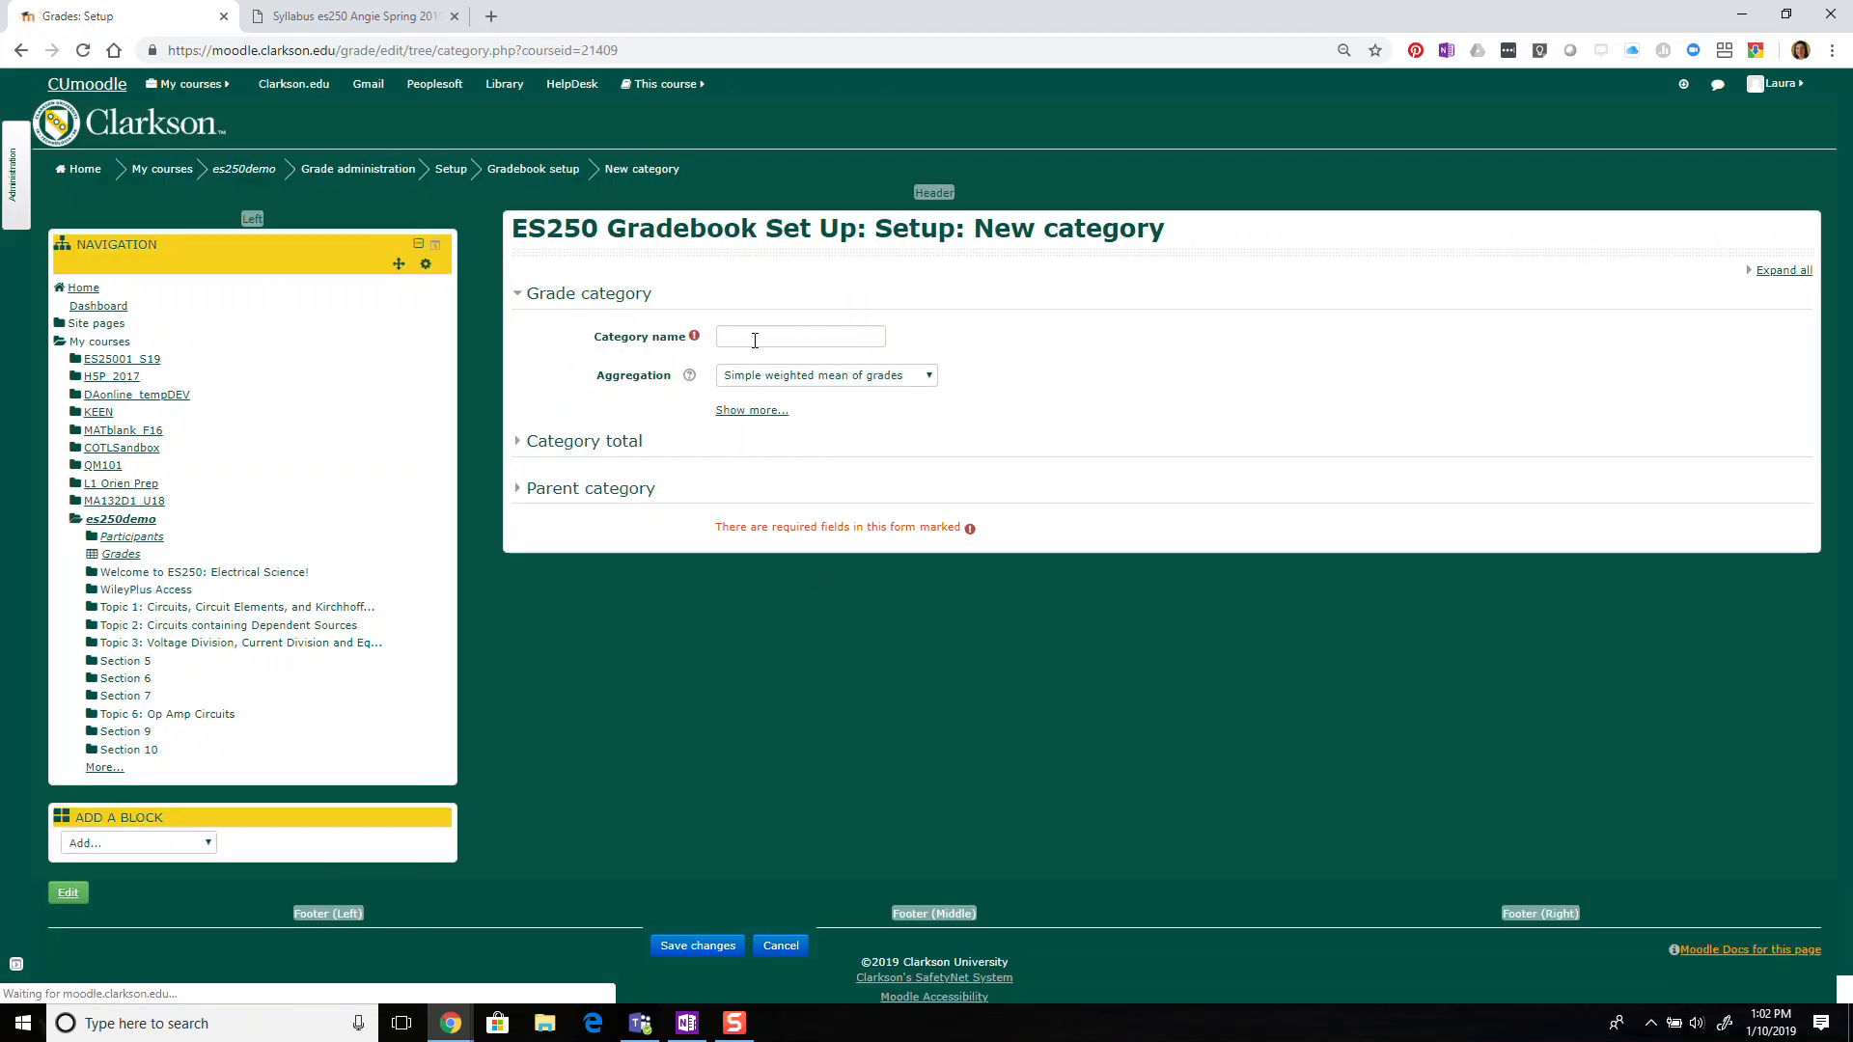
pyautogui.click(756, 338)
pyautogui.write('Exam 2')
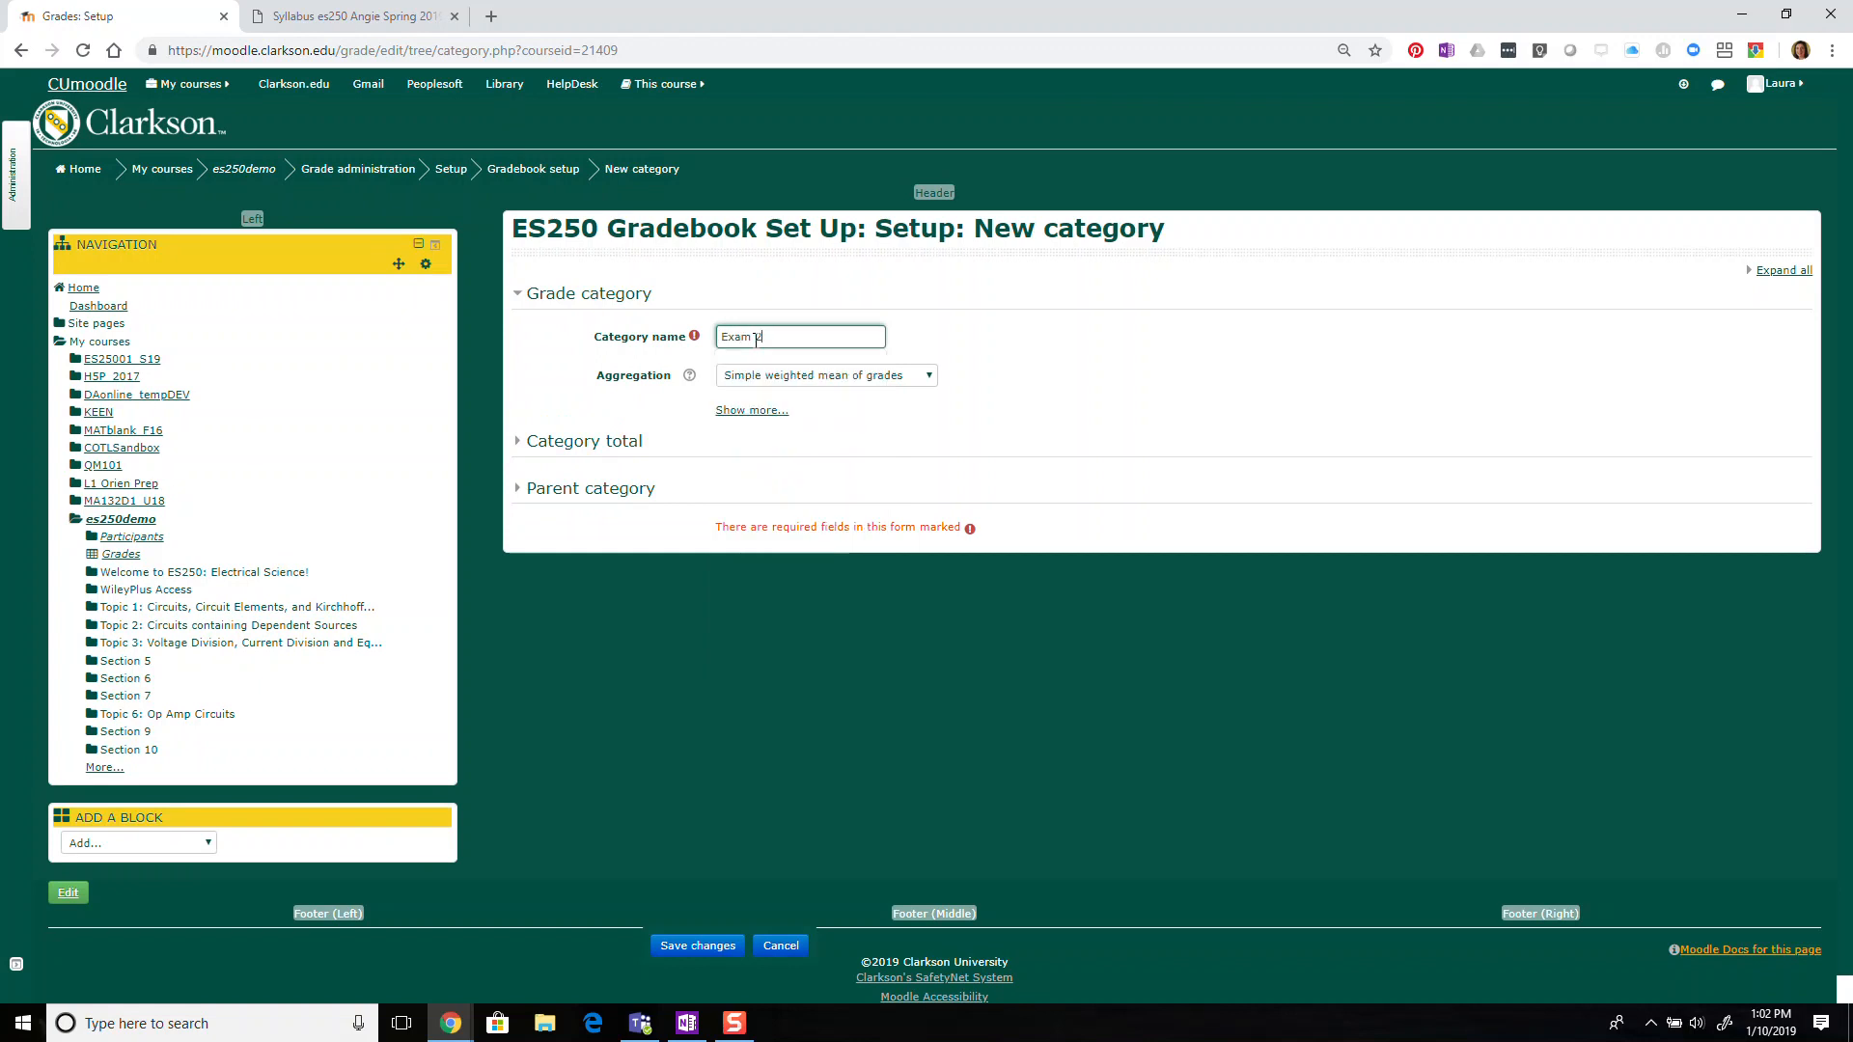
pyautogui.click(714, 942)
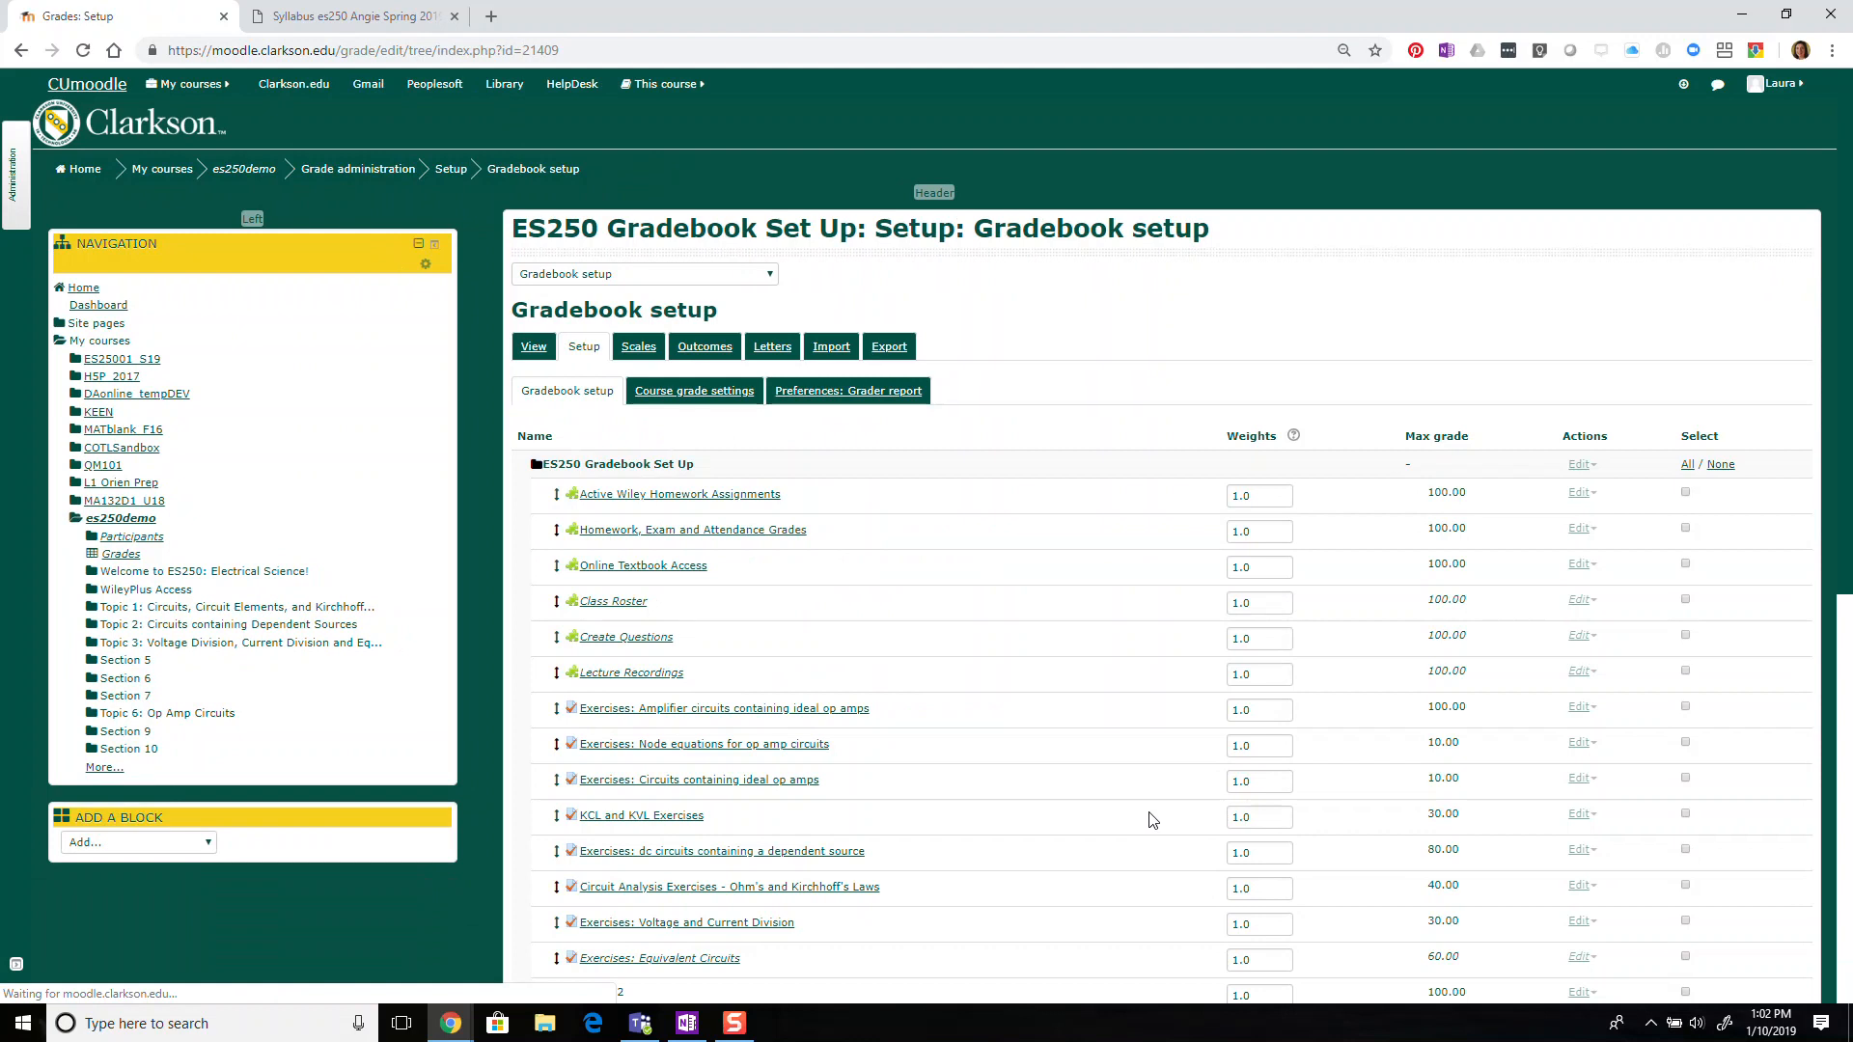
# Add a grade category named Final Exam with the default aggregation.
pyautogui.scroll(-5, 1150, 816)
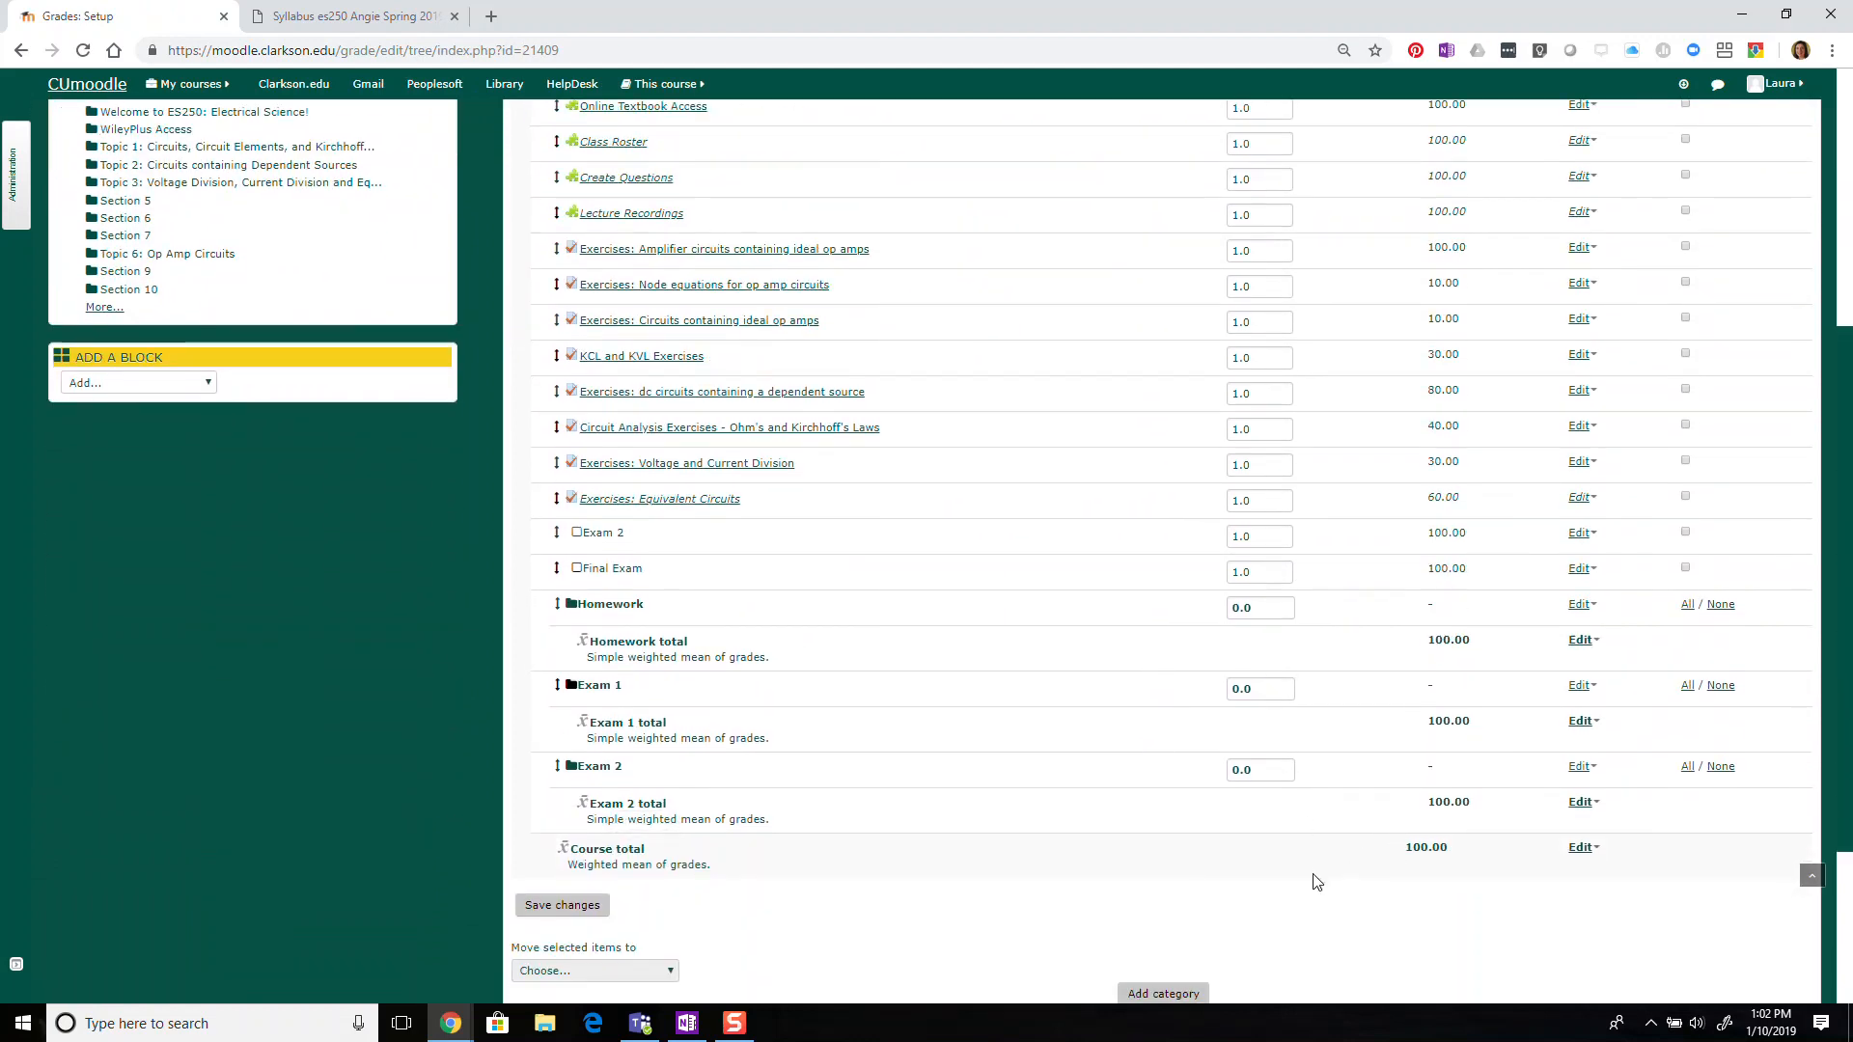
pyautogui.scroll(-1, 1202, 885)
pyautogui.click(1156, 898)
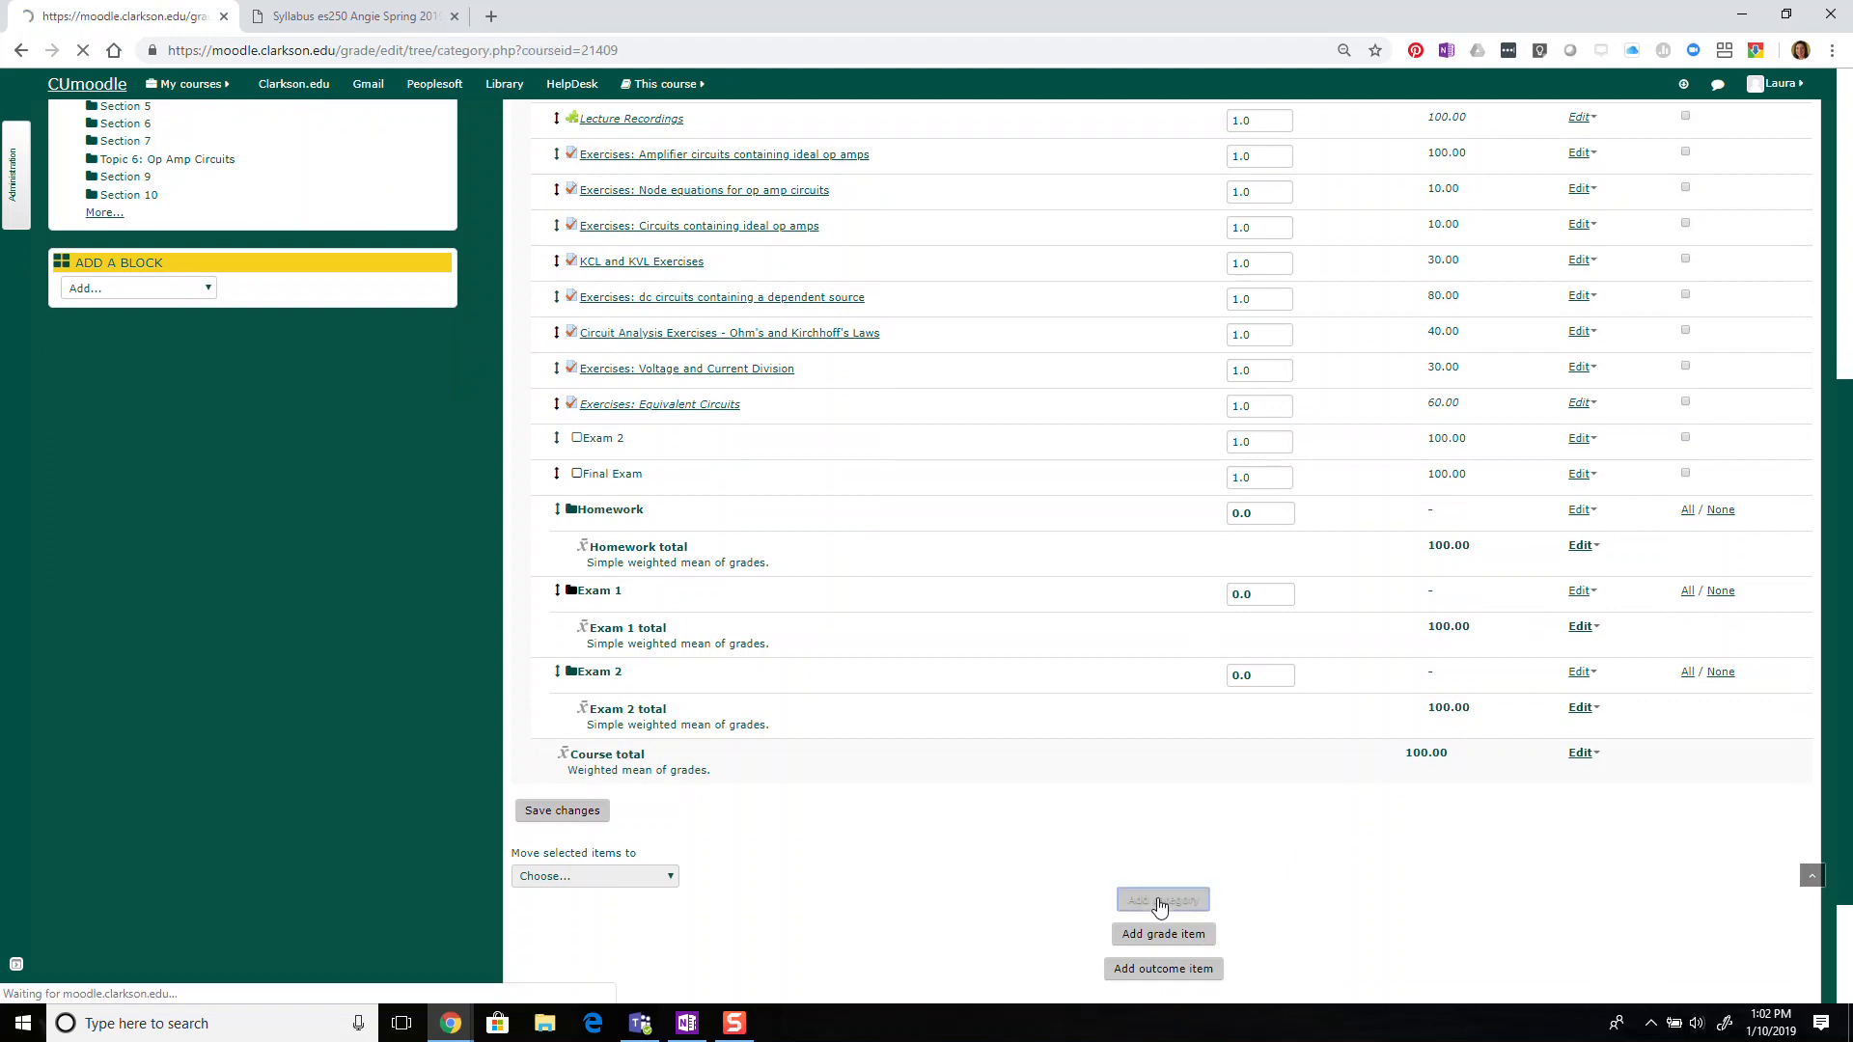
pyautogui.click(815, 335)
pyautogui.write('Final Exam')
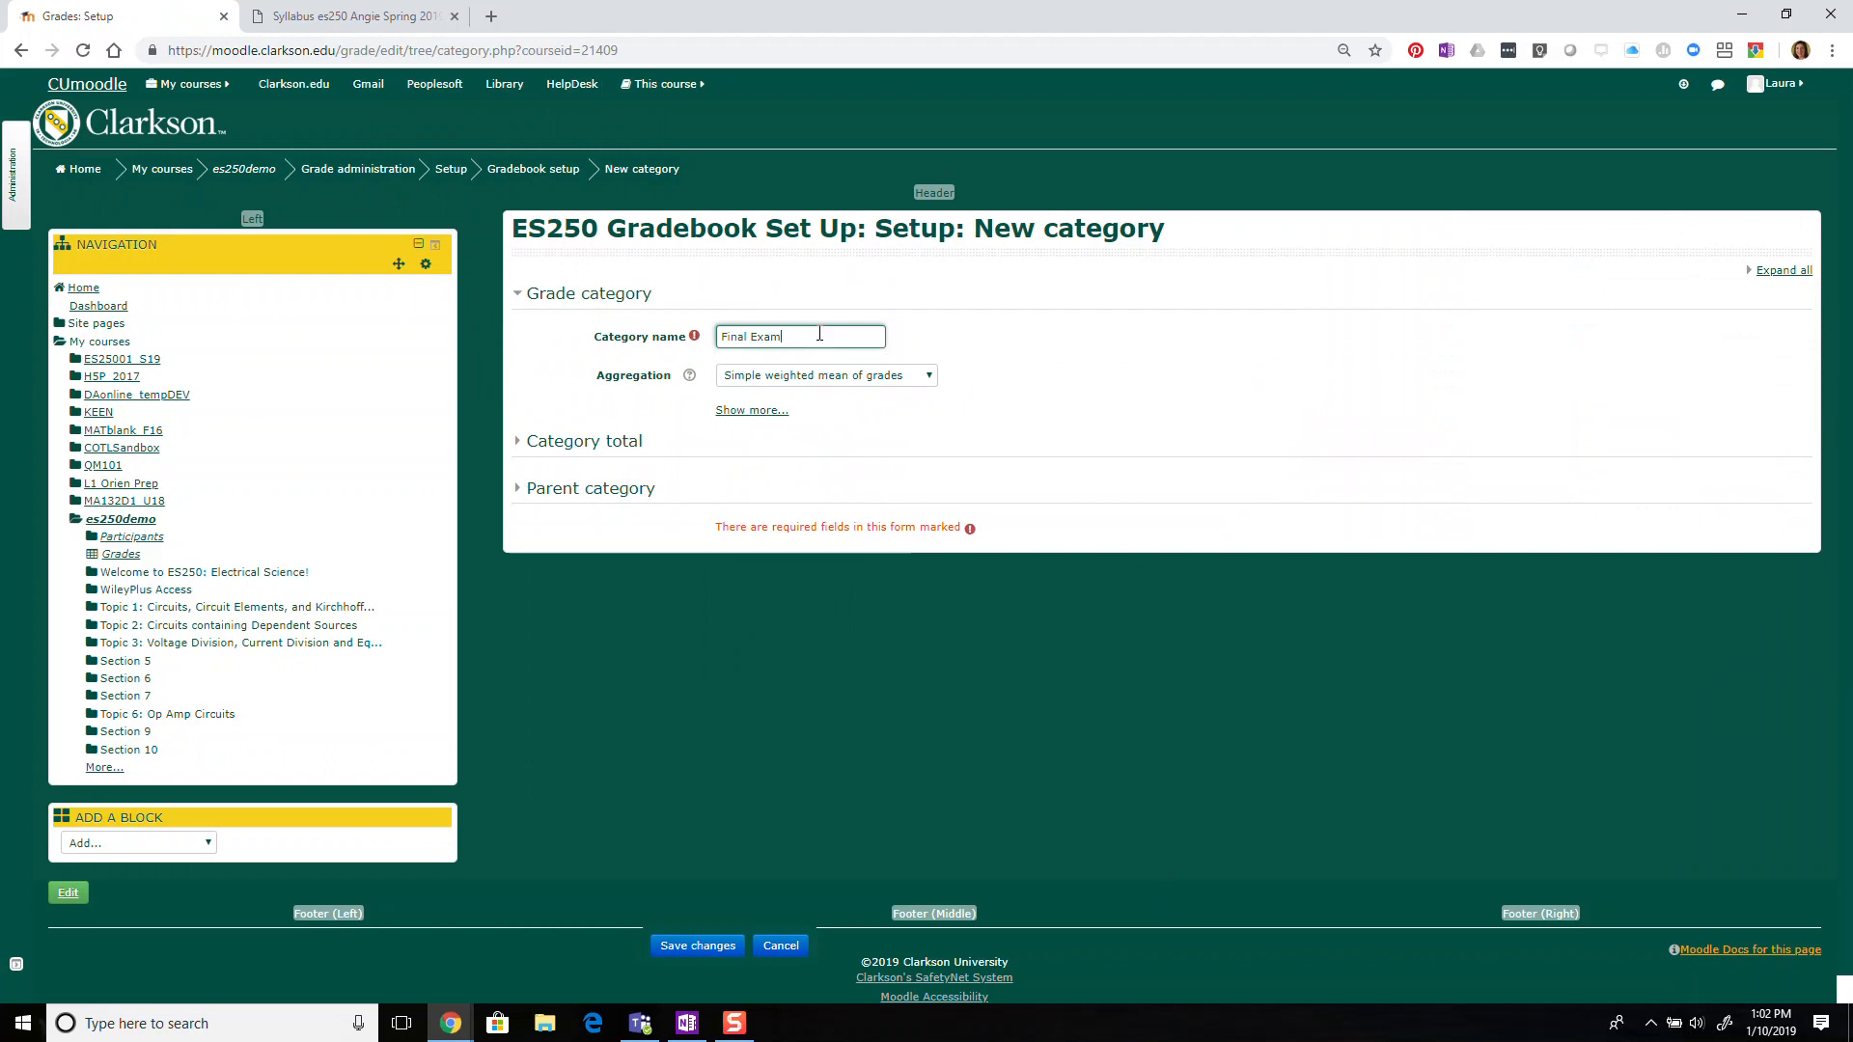
pyautogui.click(713, 949)
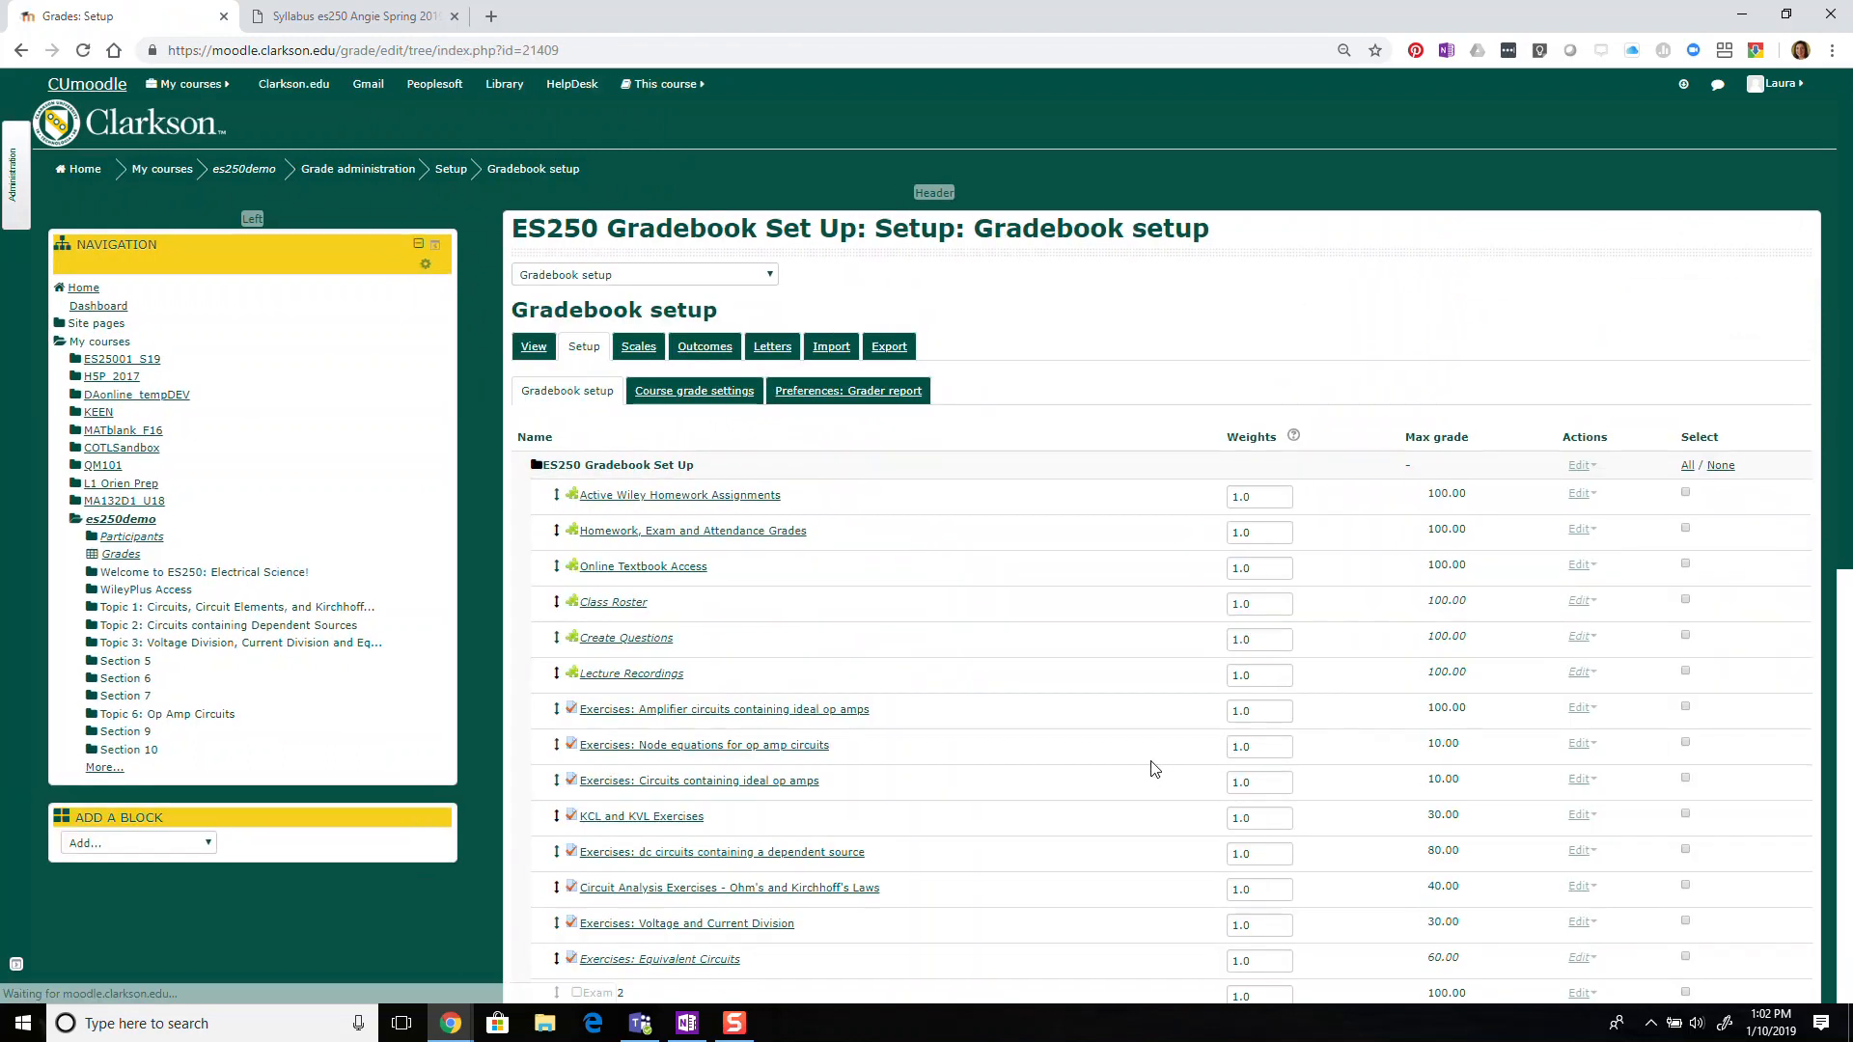
pyautogui.scroll(-1, 1339, 740)
pyautogui.scroll(-4, 1161, 788)
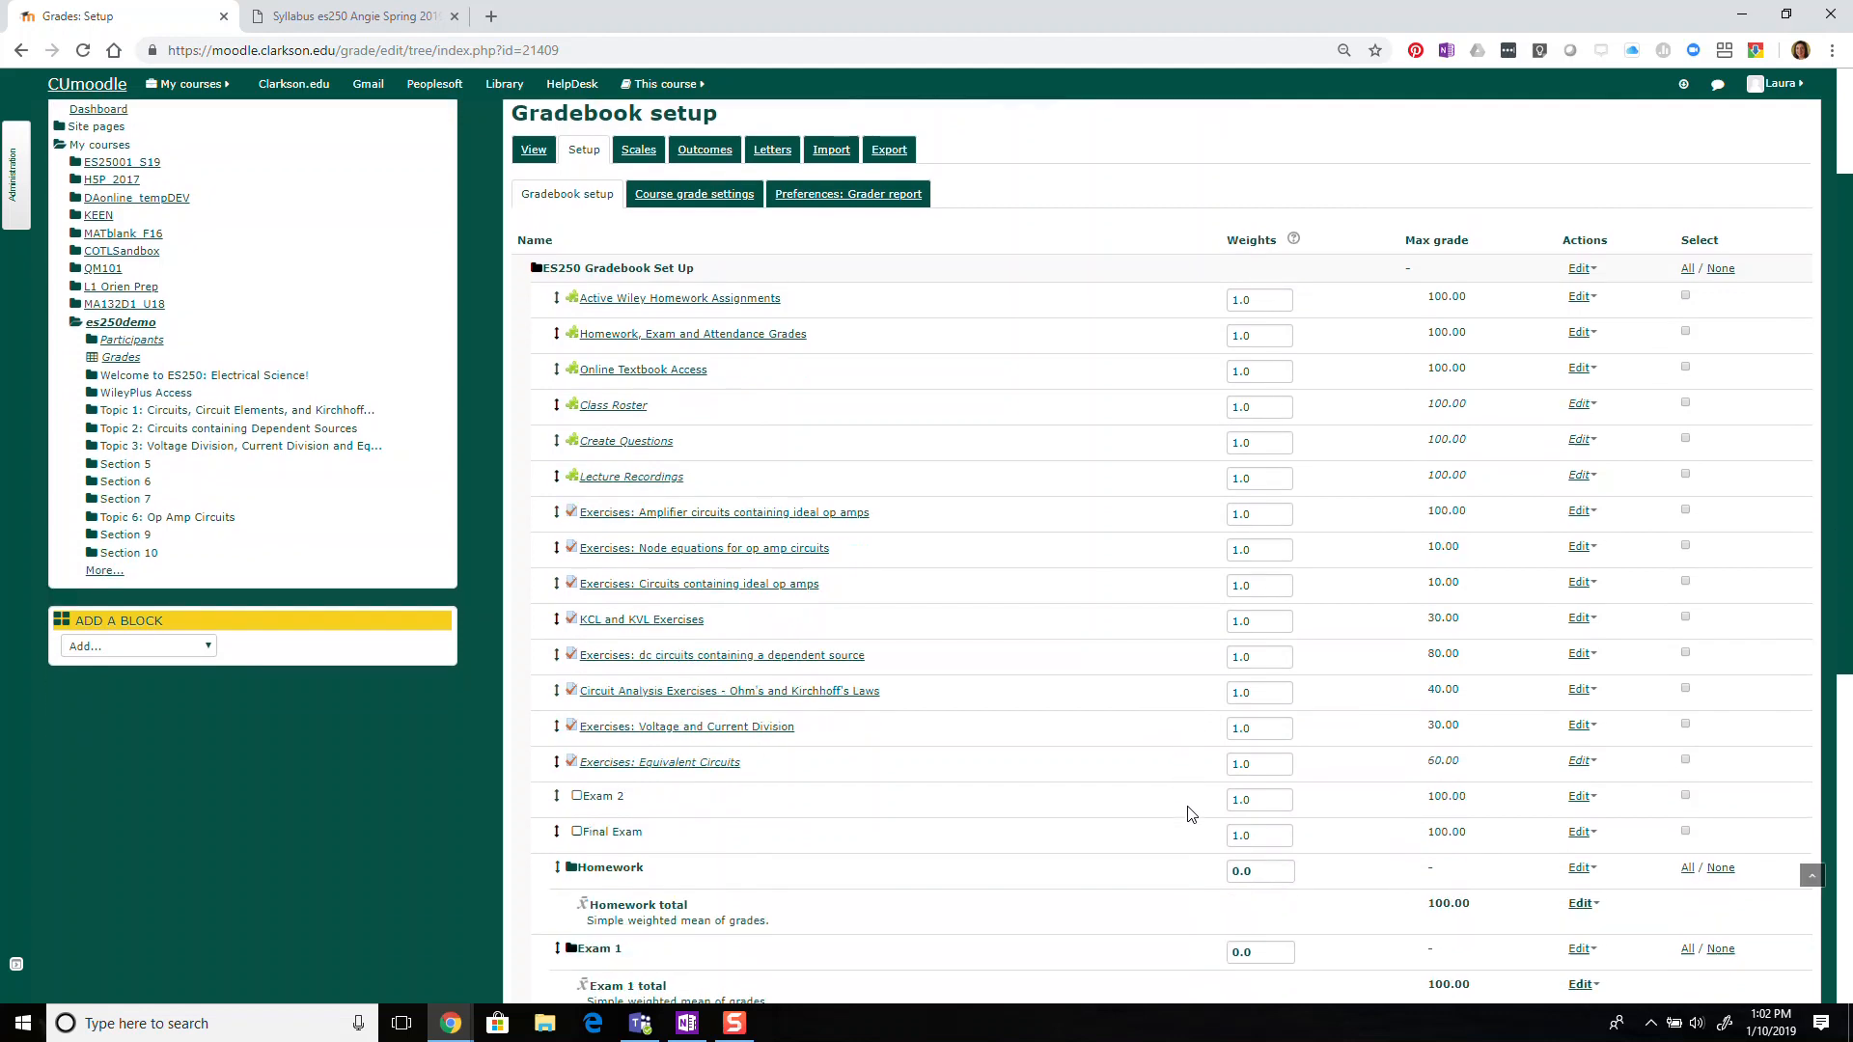
pyautogui.scroll(-1, 1190, 813)
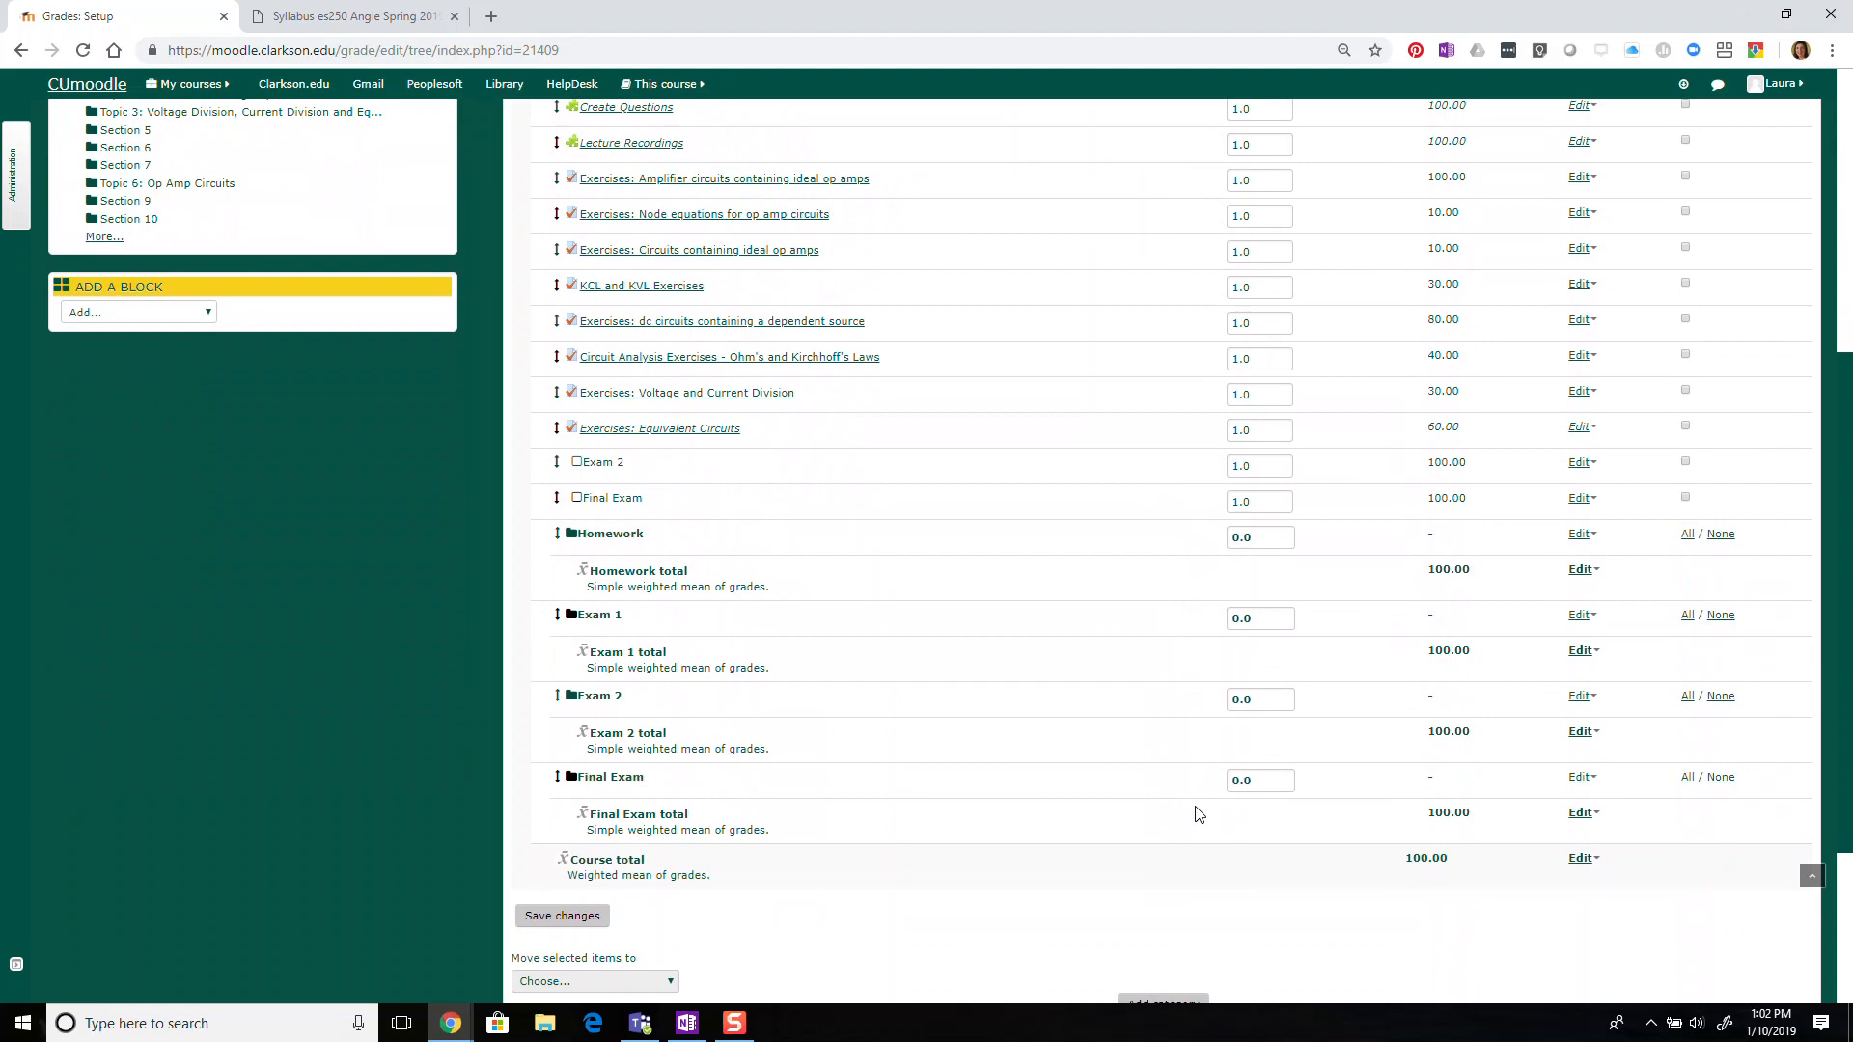
pyautogui.scroll(1, 1196, 814)
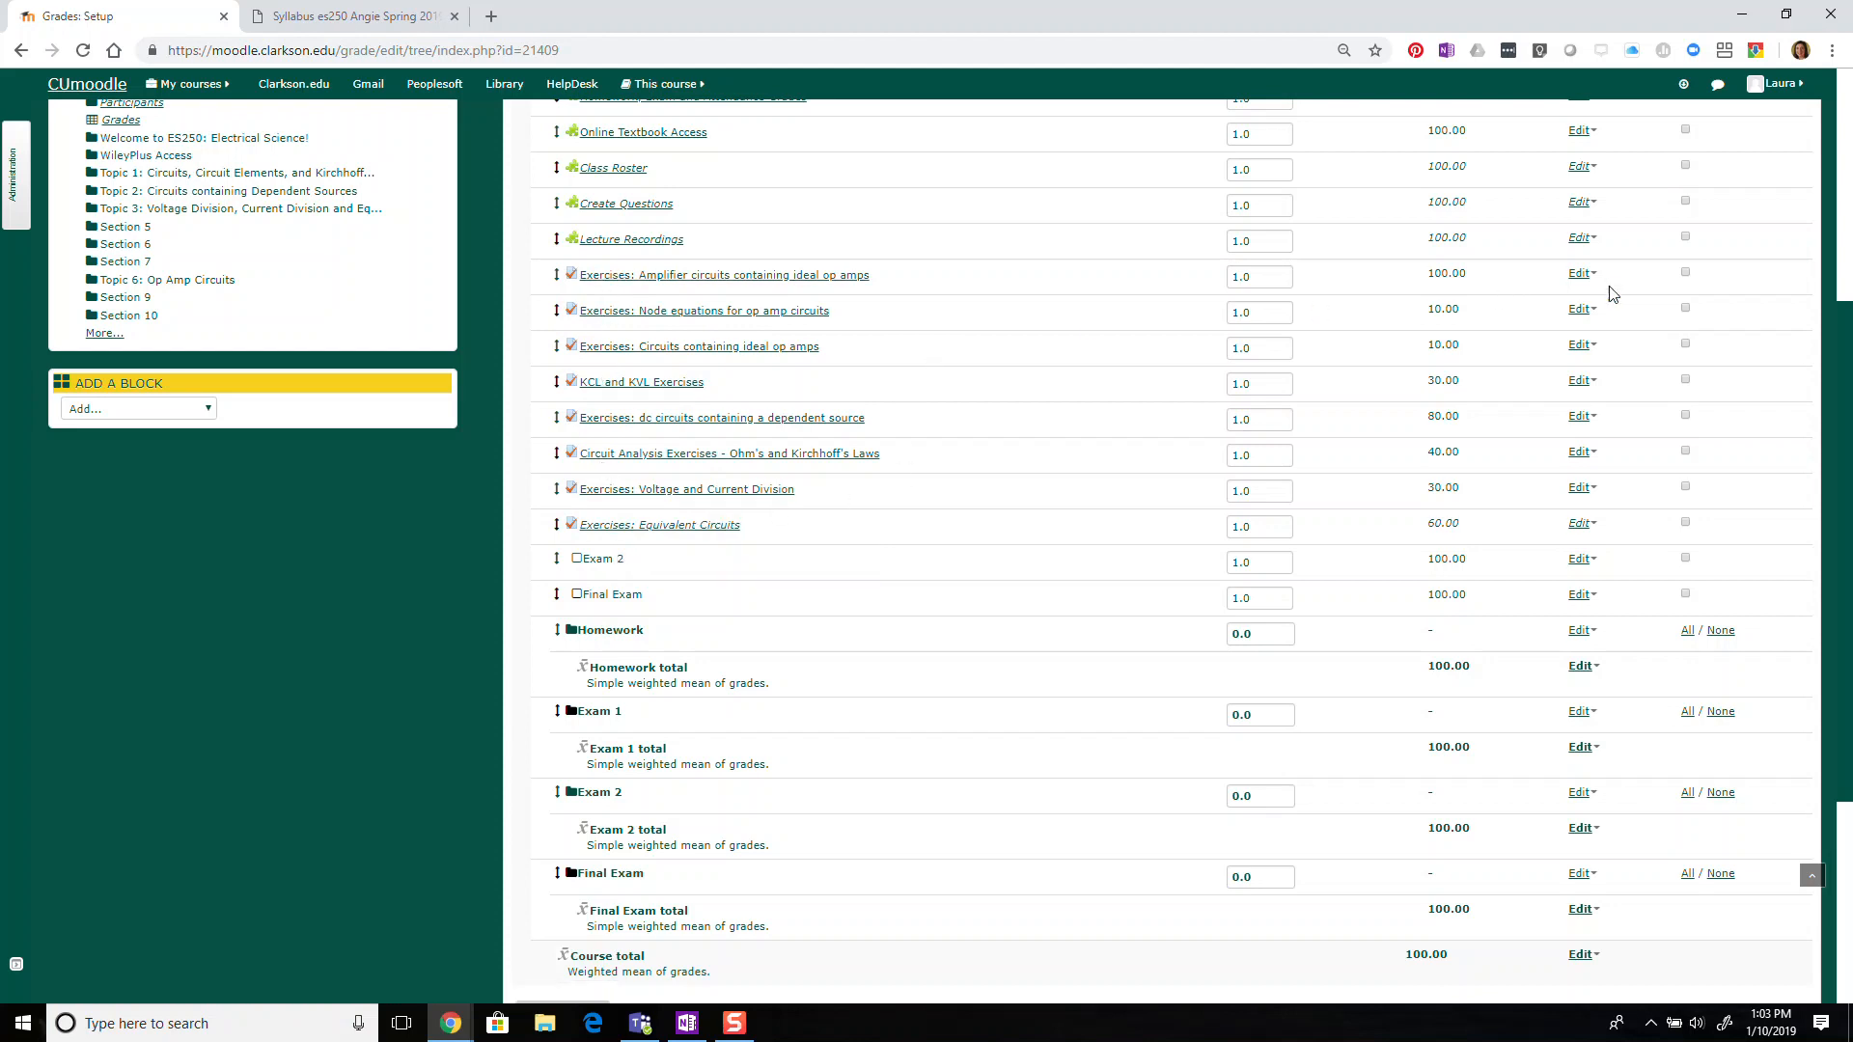
# Move all eight exercise items, from the ideal op amp amplifier circuits to Equivalent Circuits, into the Homework category.
pyautogui.scroll(2, 1757, 289)
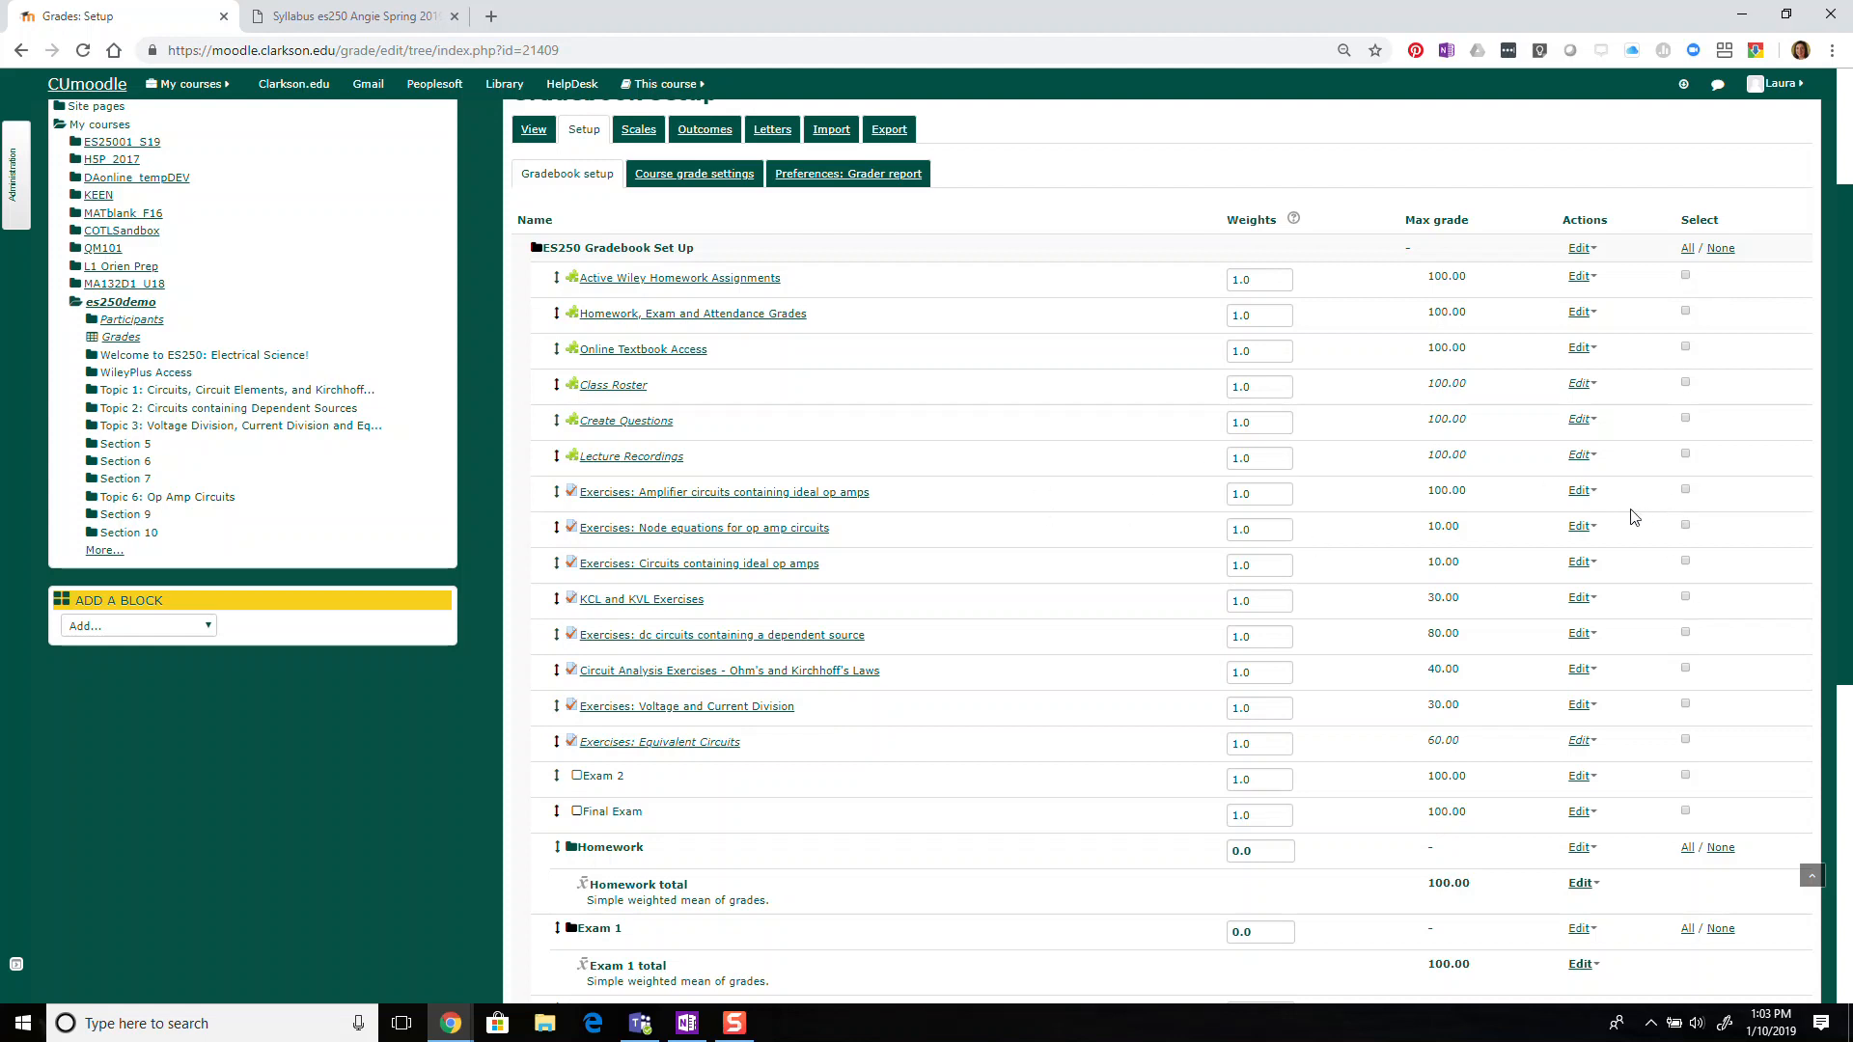
pyautogui.click(1686, 493)
pyautogui.click(1686, 527)
pyautogui.click(1686, 563)
pyautogui.click(1686, 599)
pyautogui.click(1686, 634)
pyautogui.click(1687, 670)
pyautogui.click(1687, 706)
pyautogui.scroll(-4, 969, 730)
pyautogui.scroll(-2, 968, 730)
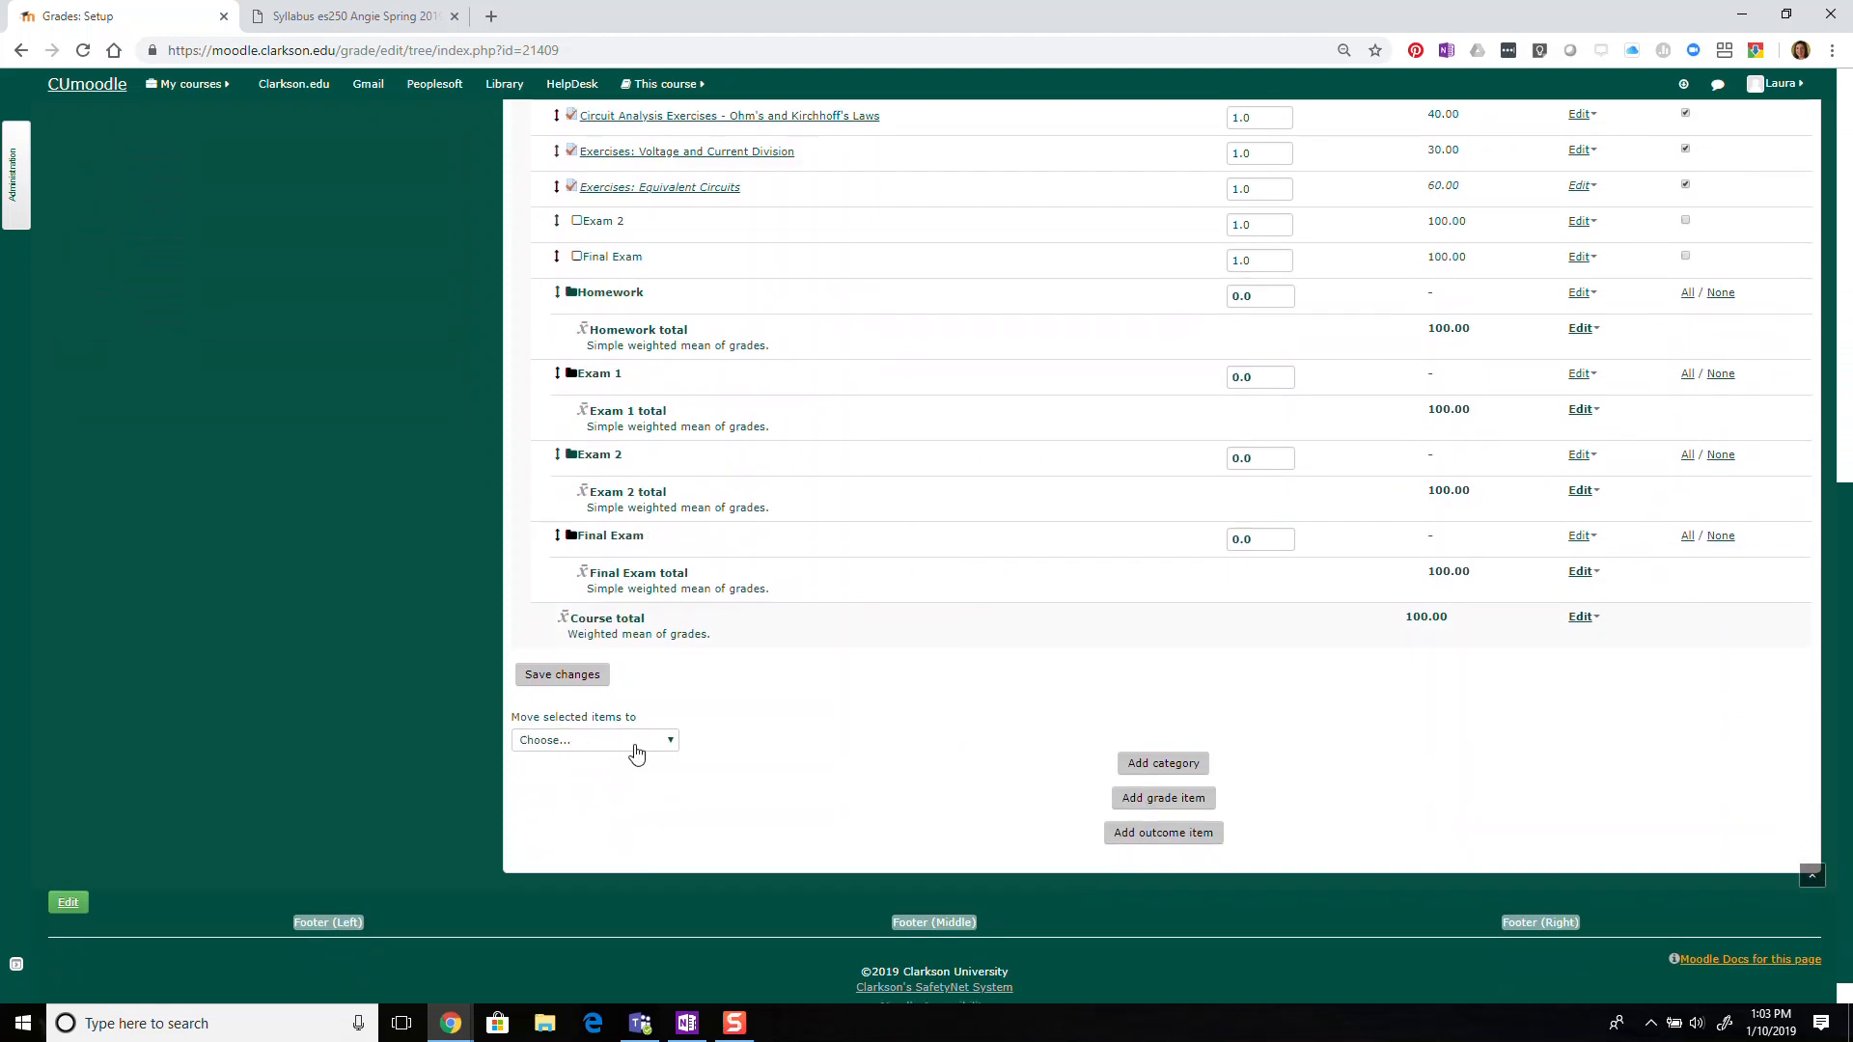
pyautogui.click(634, 748)
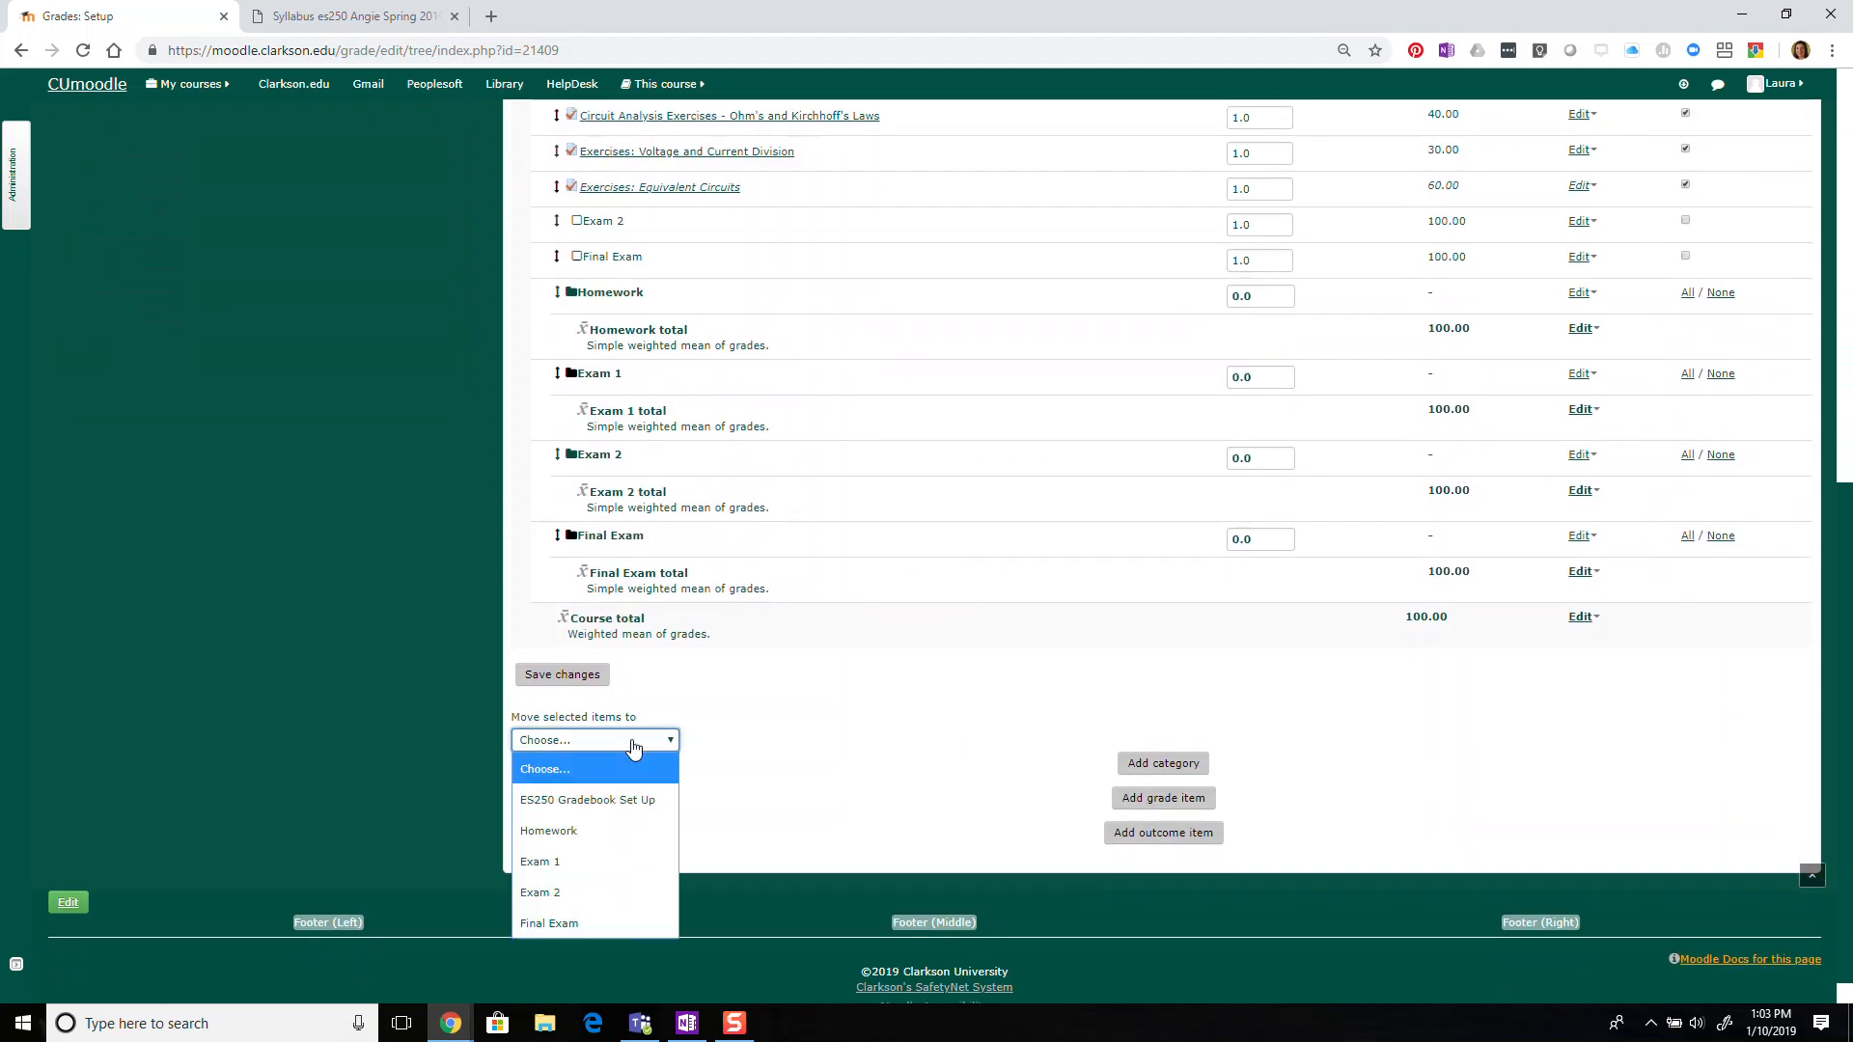
pyautogui.click(628, 832)
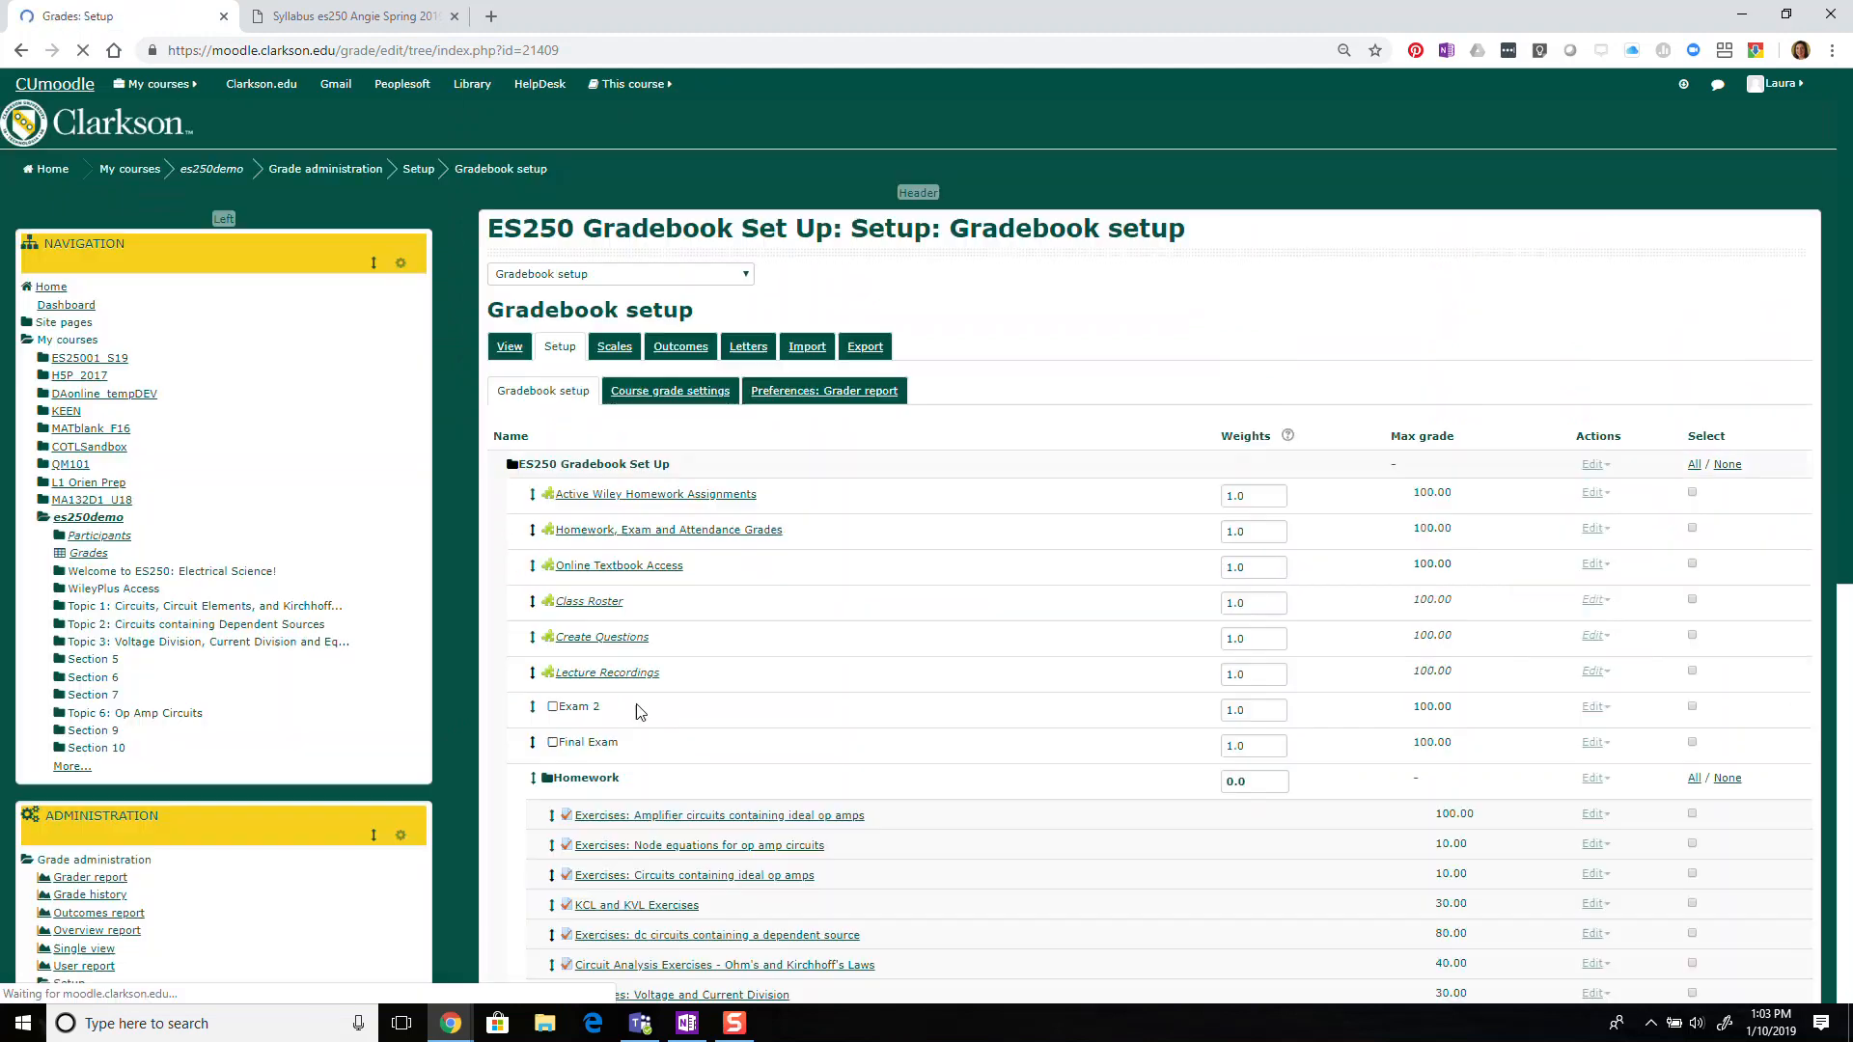
# Add a grade item named Exam 1 in the Exam 1 category, keeping the Value grade type and maximum grade of 100.
pyautogui.scroll(-2, 847, 693)
pyautogui.scroll(-2, 886, 693)
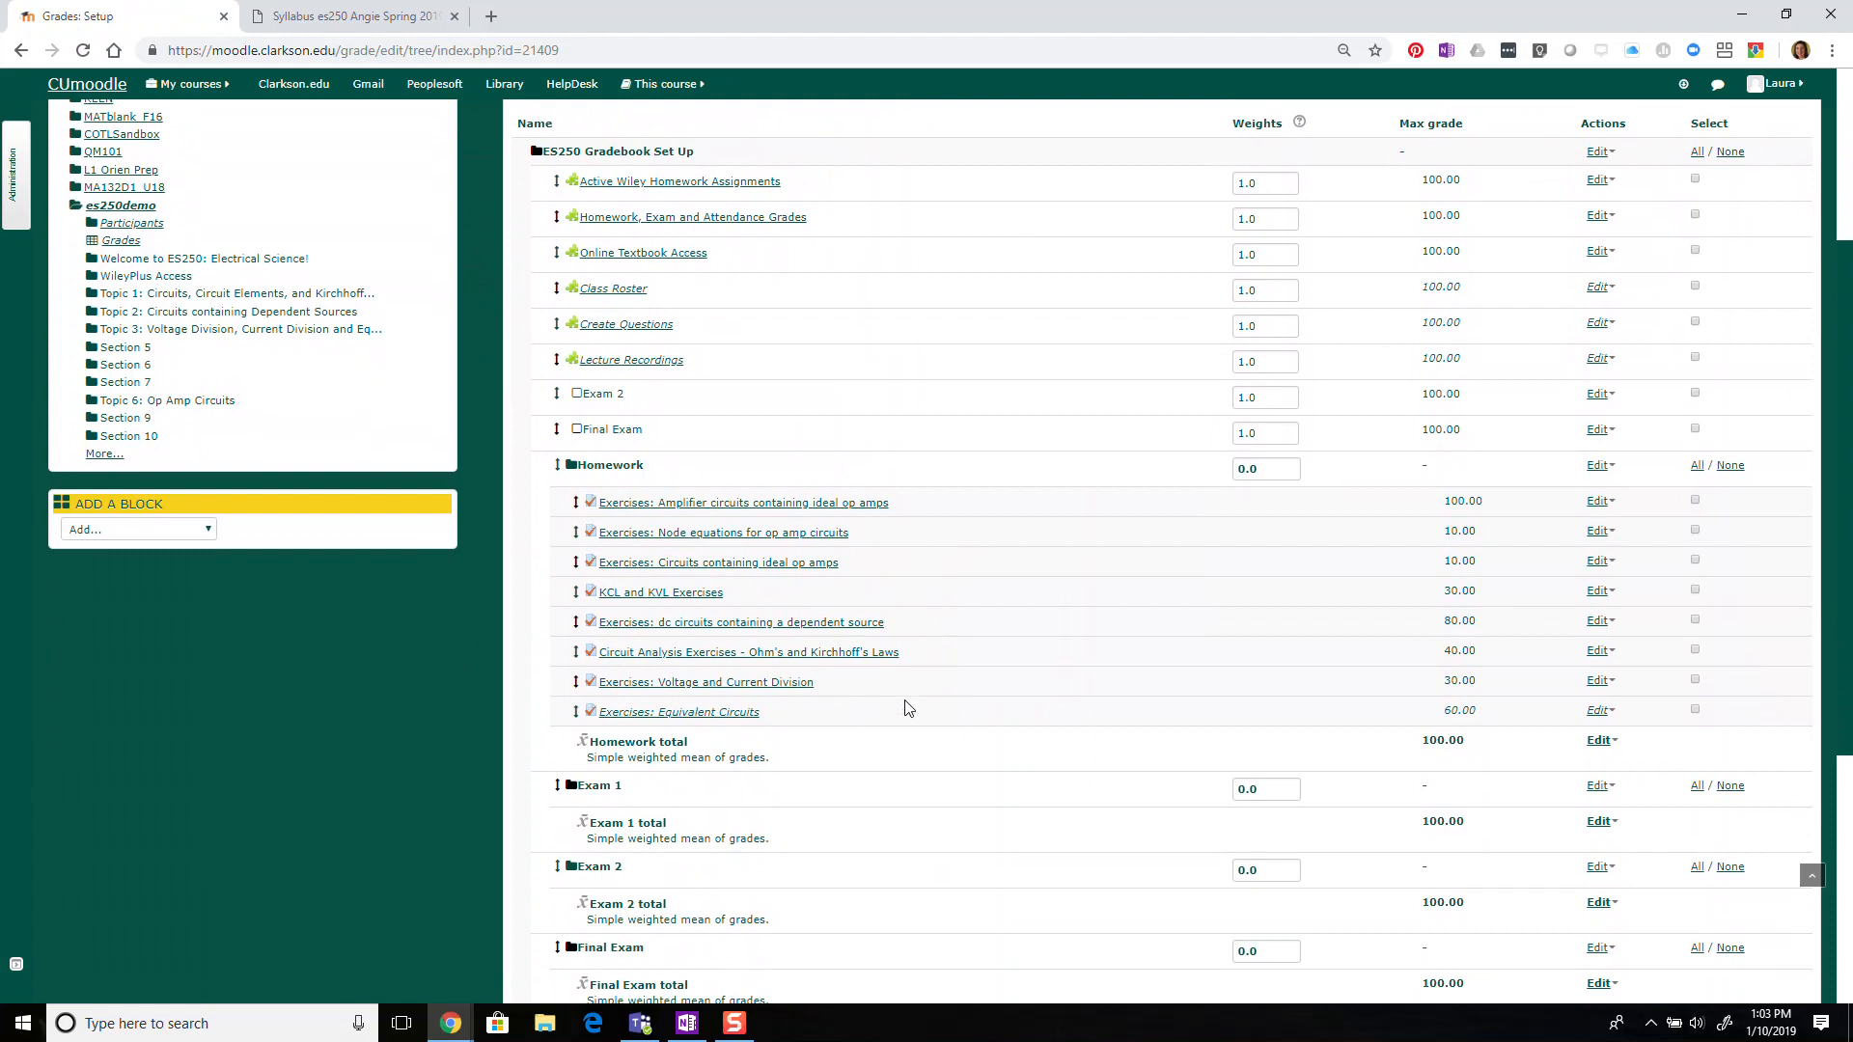
pyautogui.scroll(-2, 907, 709)
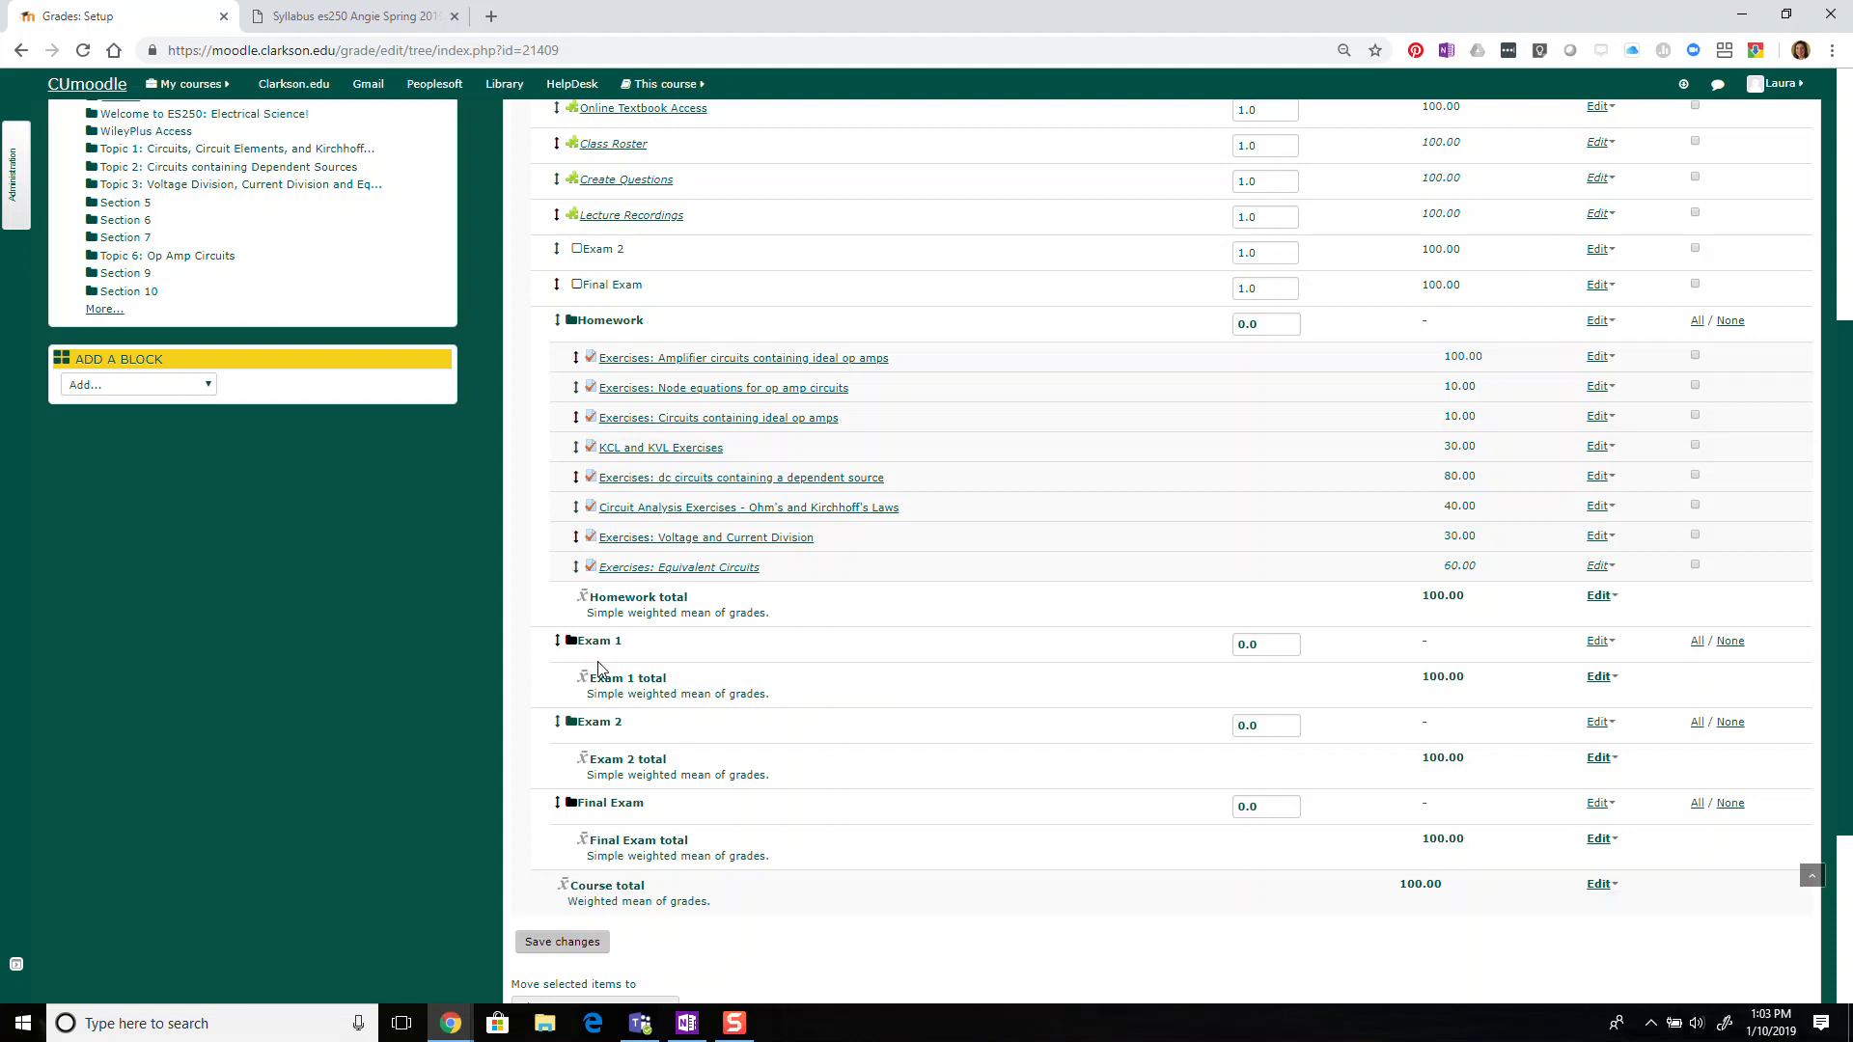
pyautogui.scroll(-1, 599, 668)
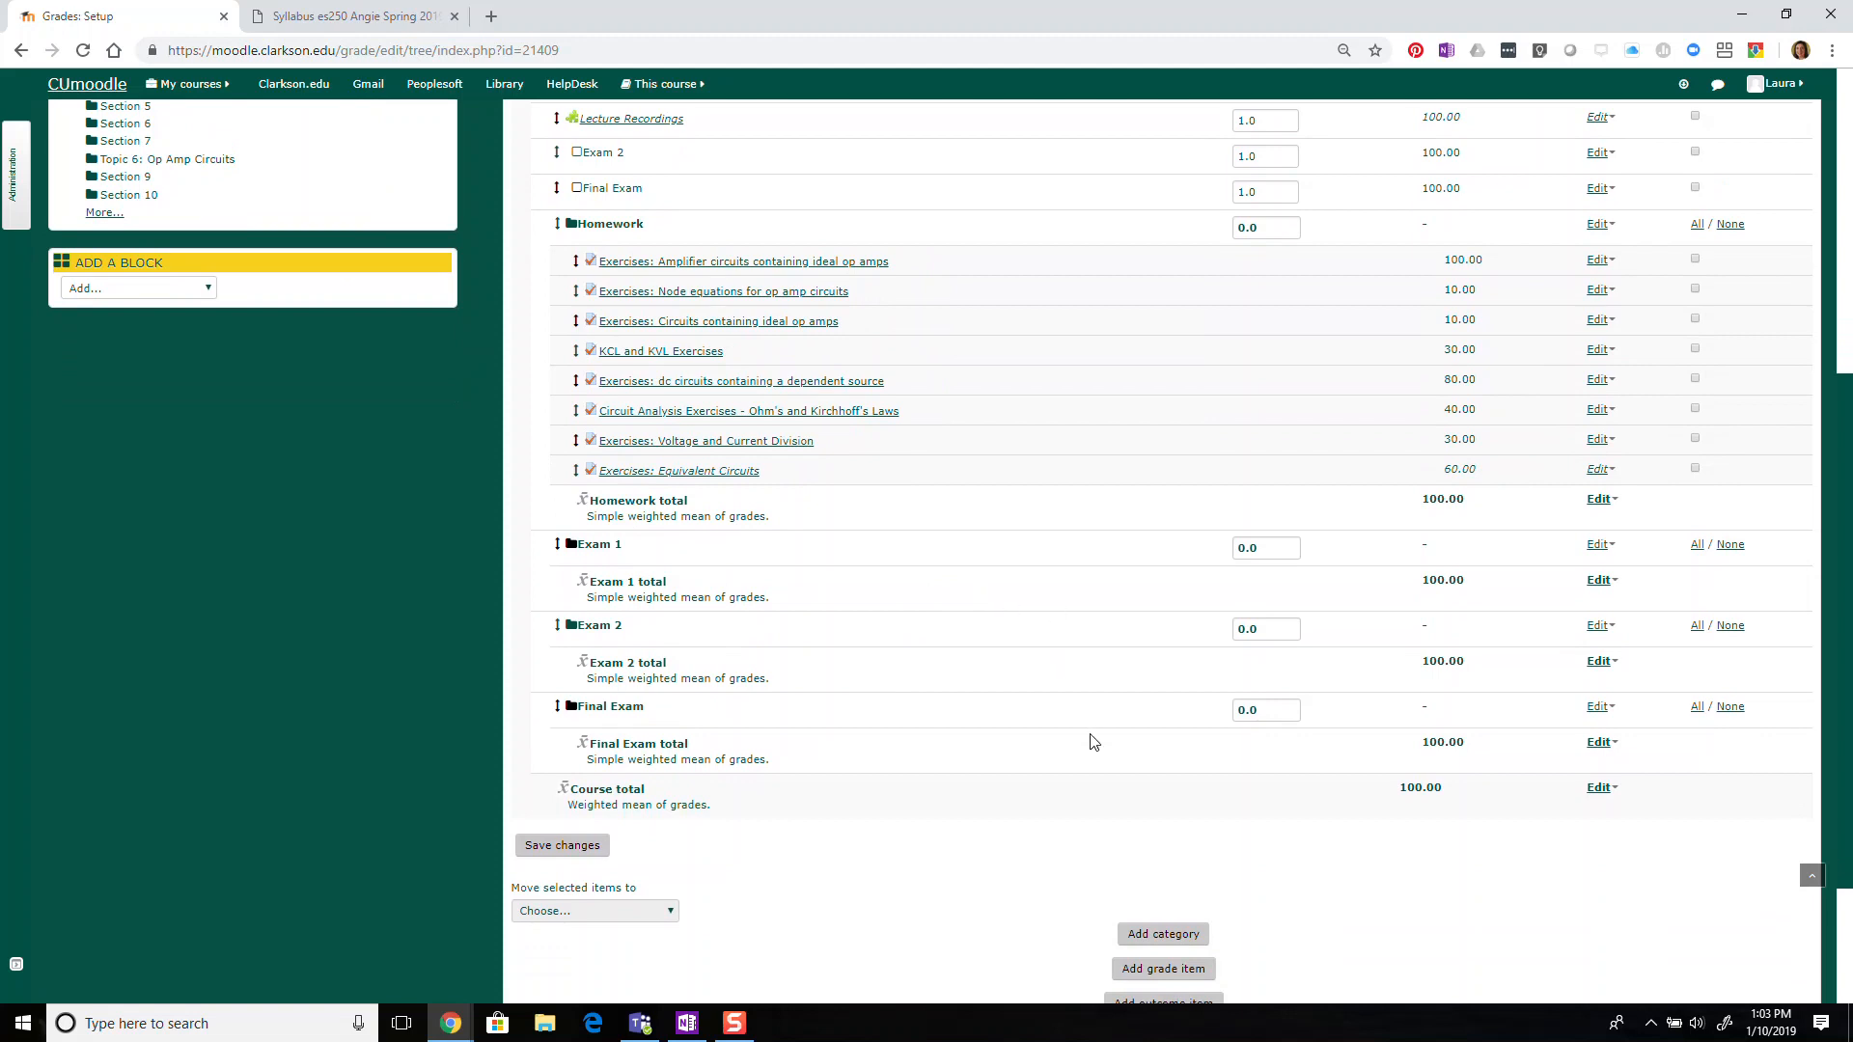
pyautogui.scroll(-1, 1094, 741)
pyautogui.click(1156, 951)
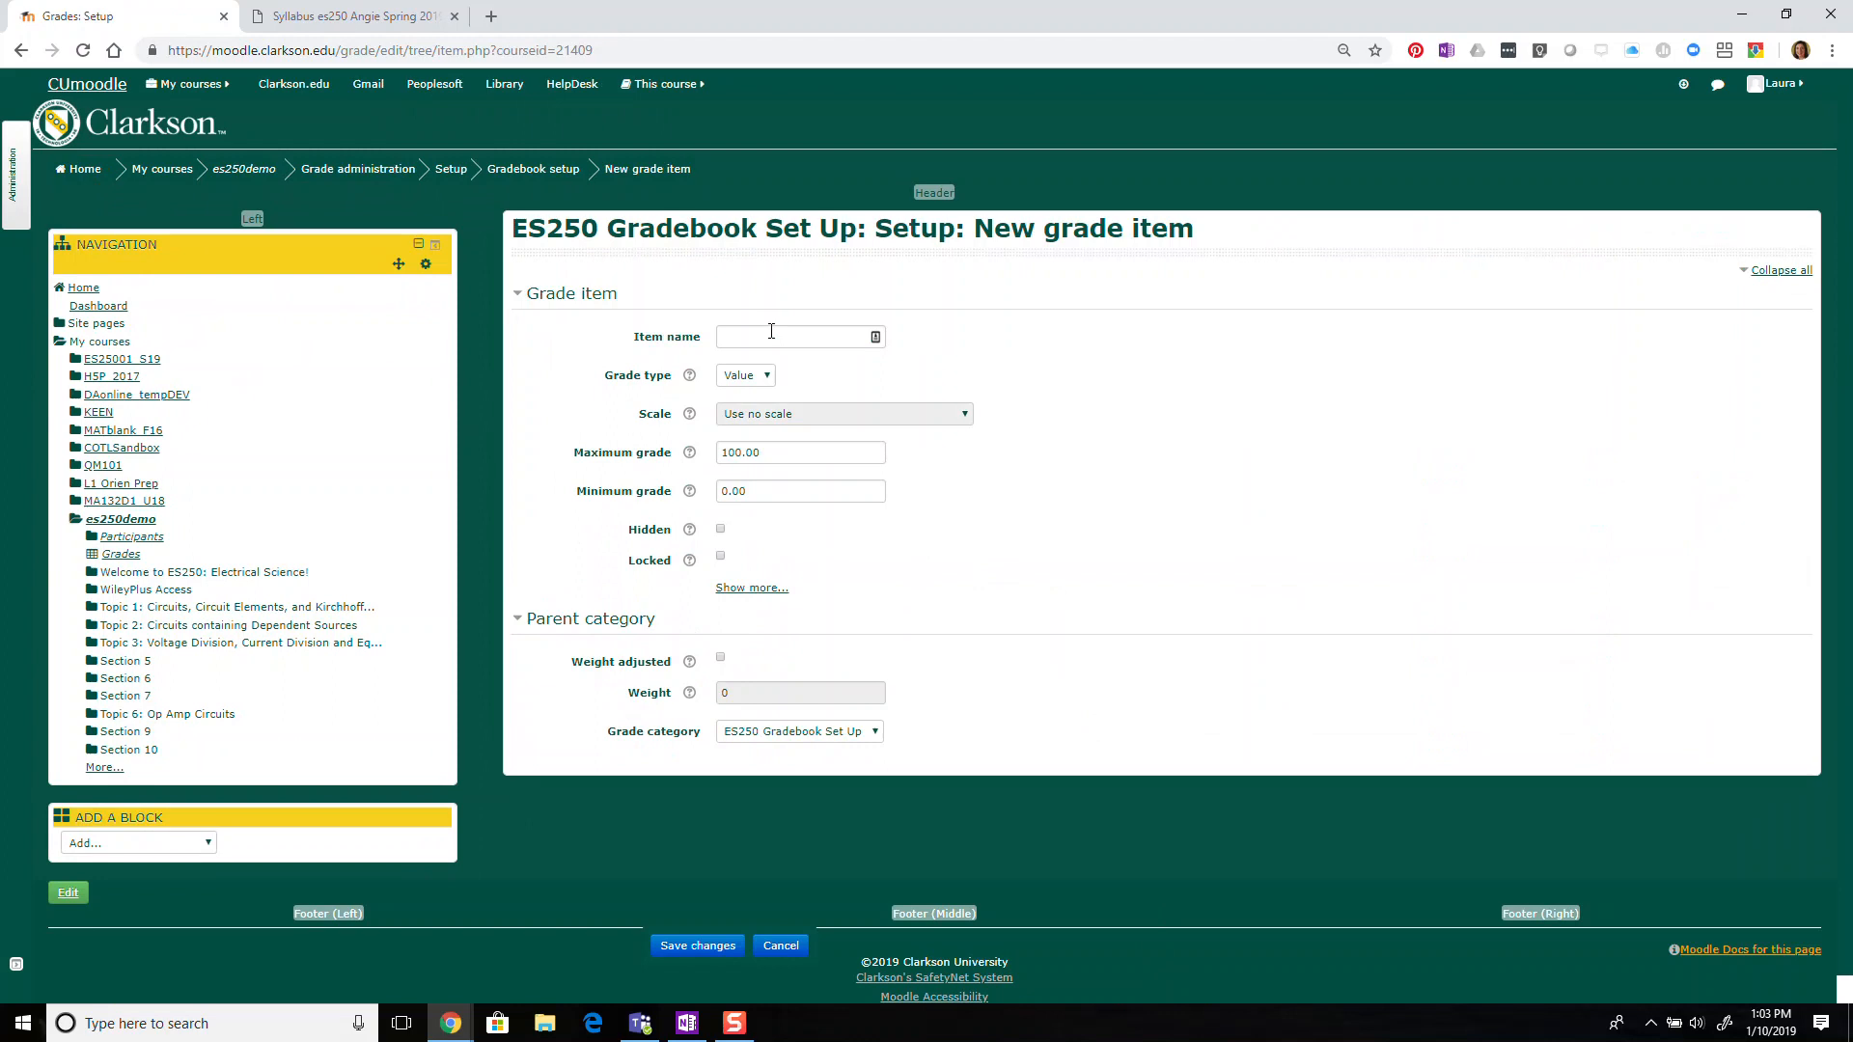
pyautogui.click(771, 332)
pyautogui.click(870, 739)
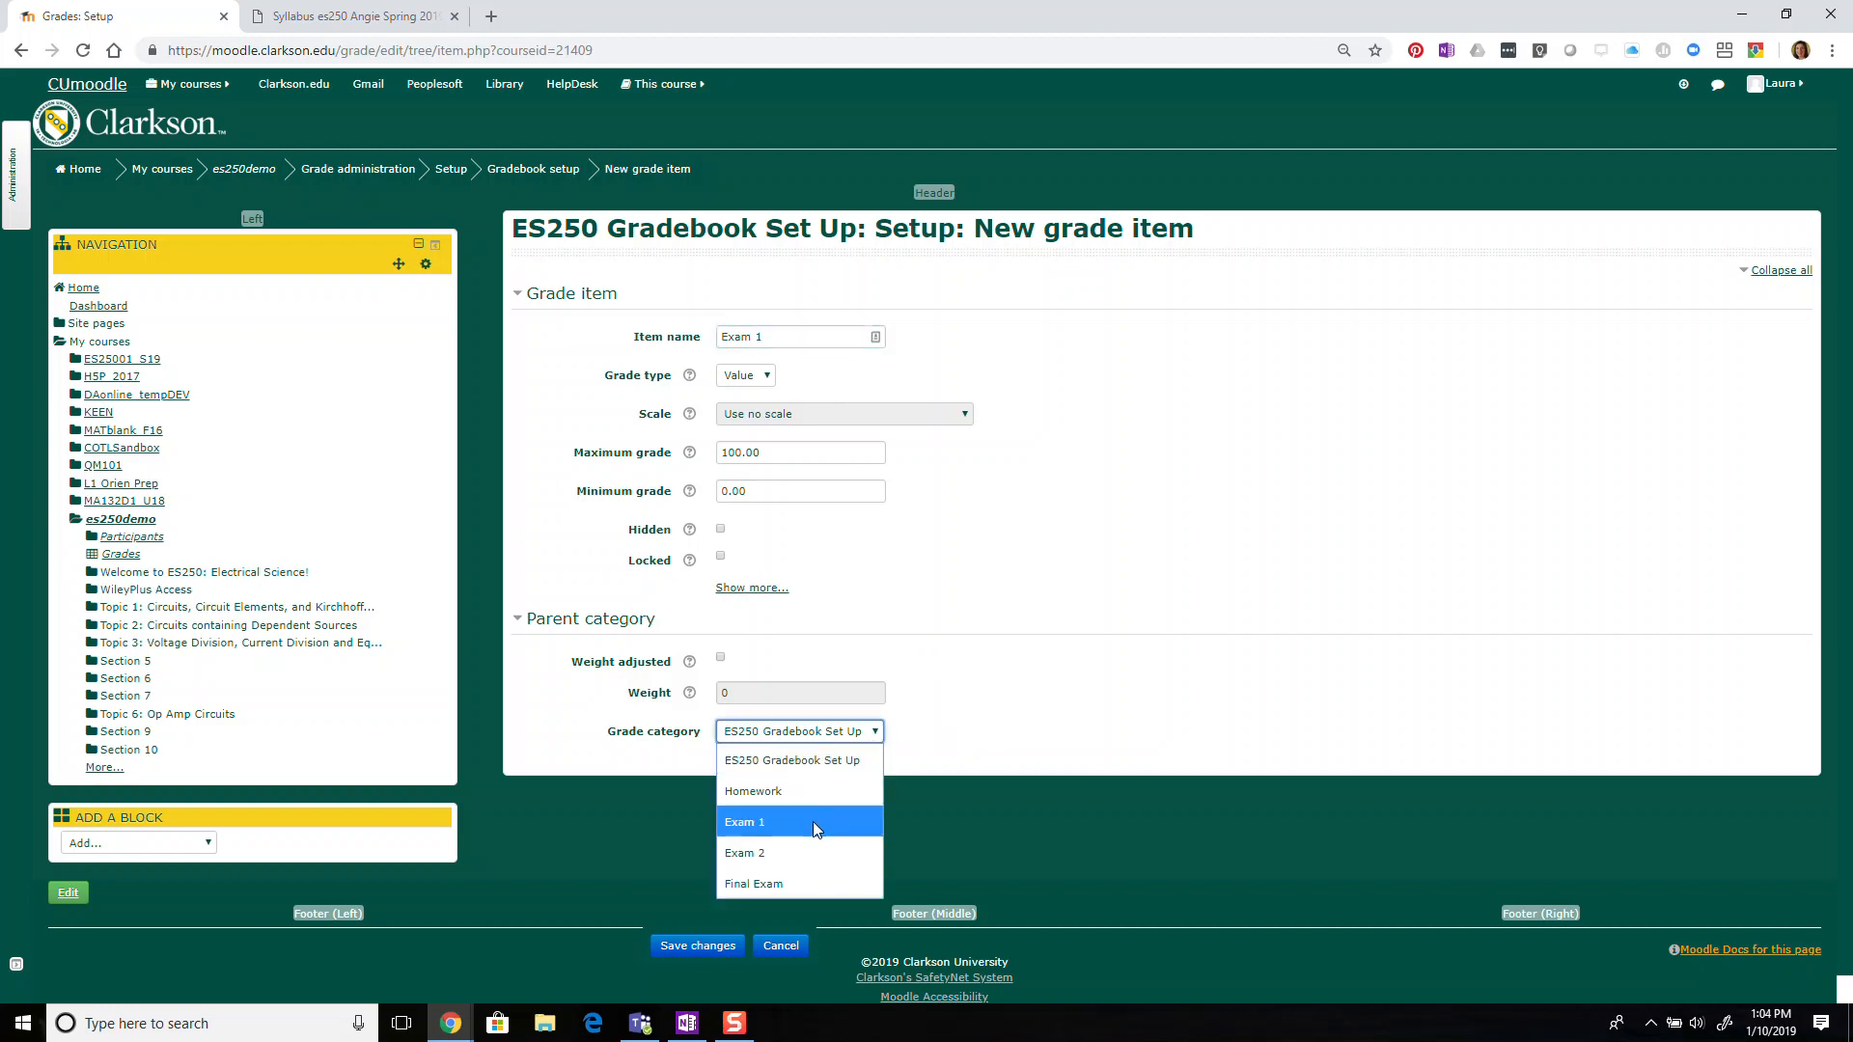
pyautogui.click(746, 828)
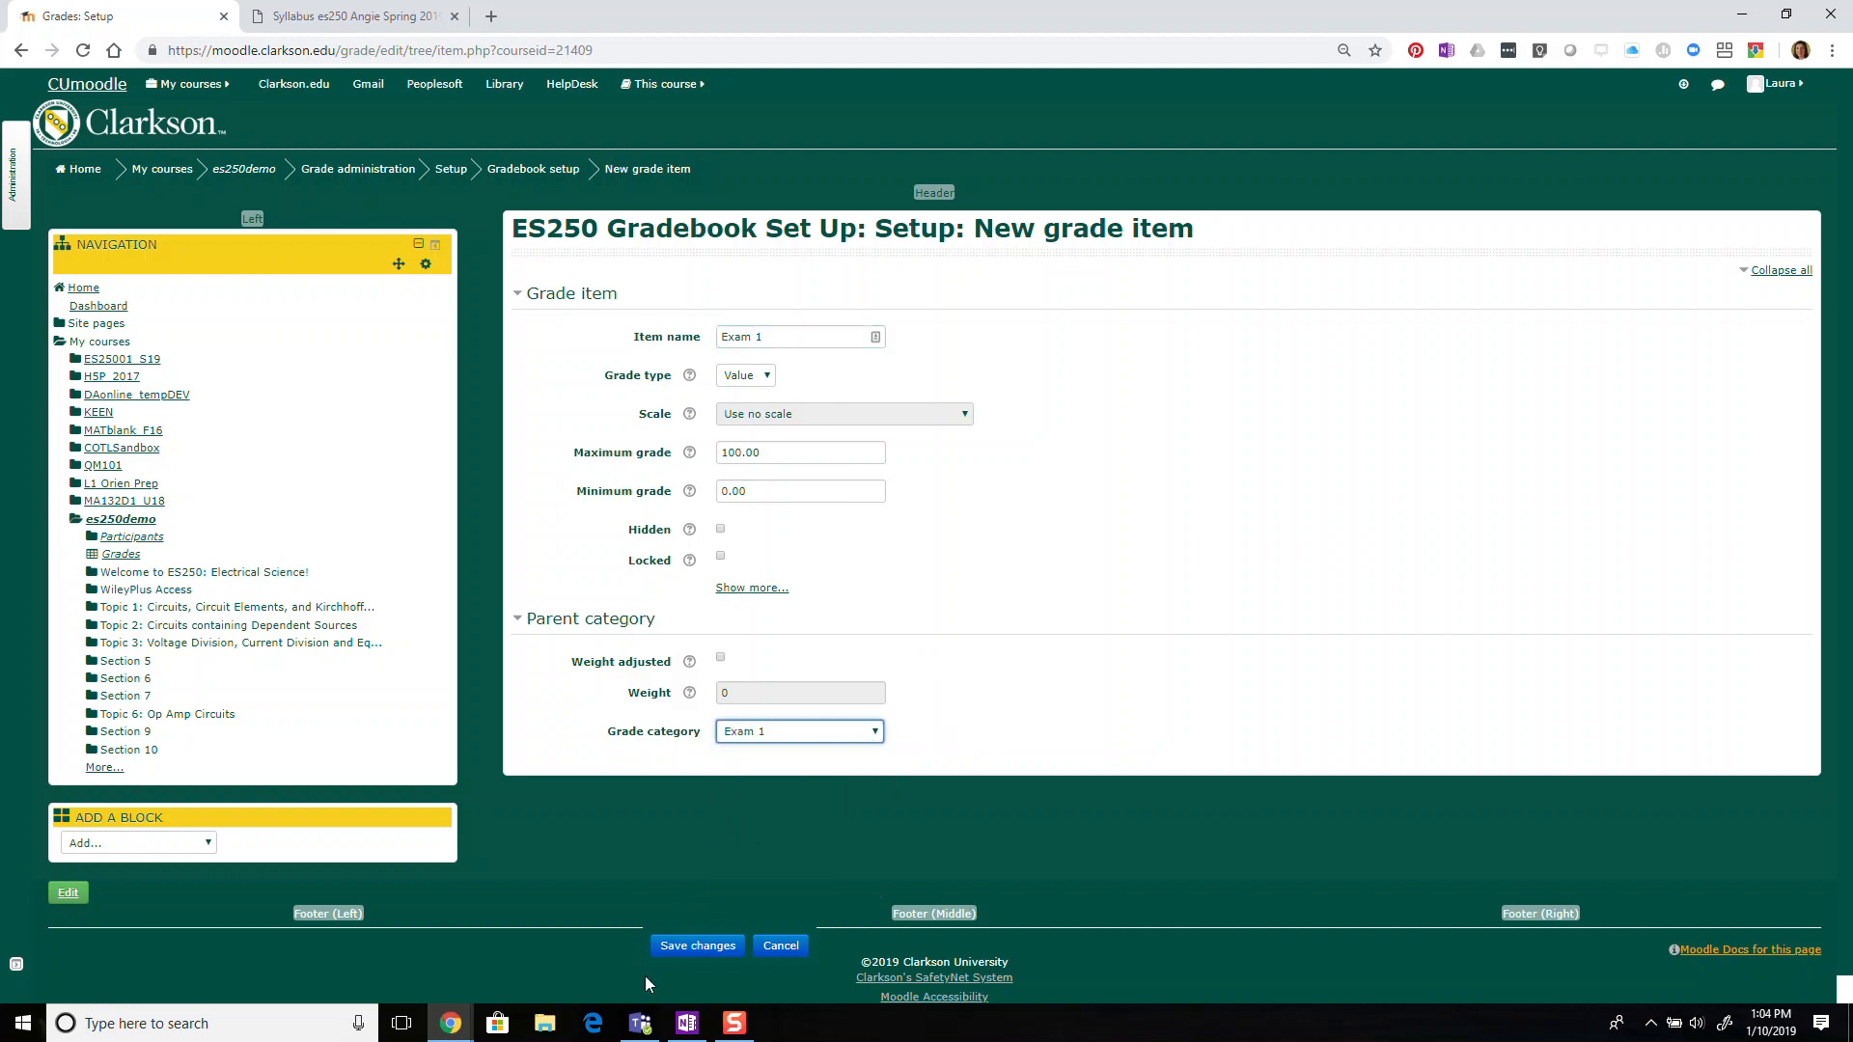
pyautogui.click(687, 952)
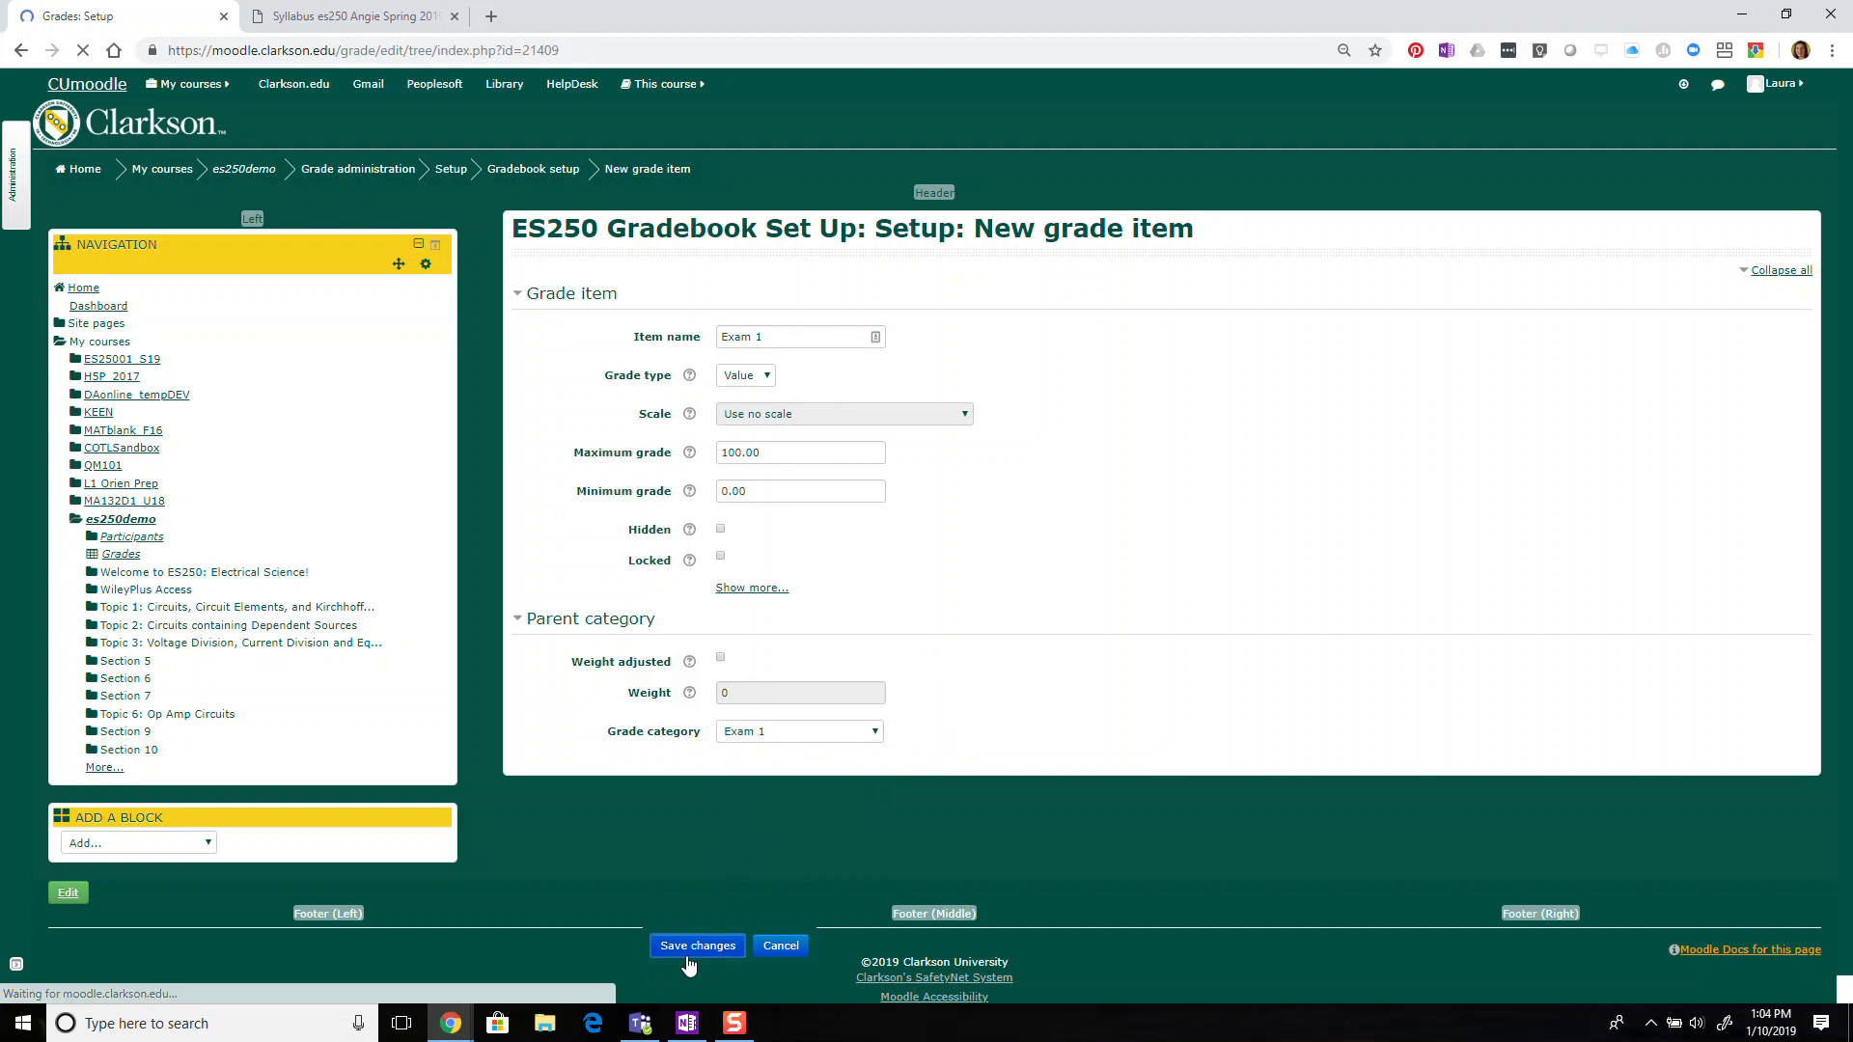
# Move the existing Exam 2 grade item into the Exam 2 category.
pyautogui.scroll(-5, 879, 902)
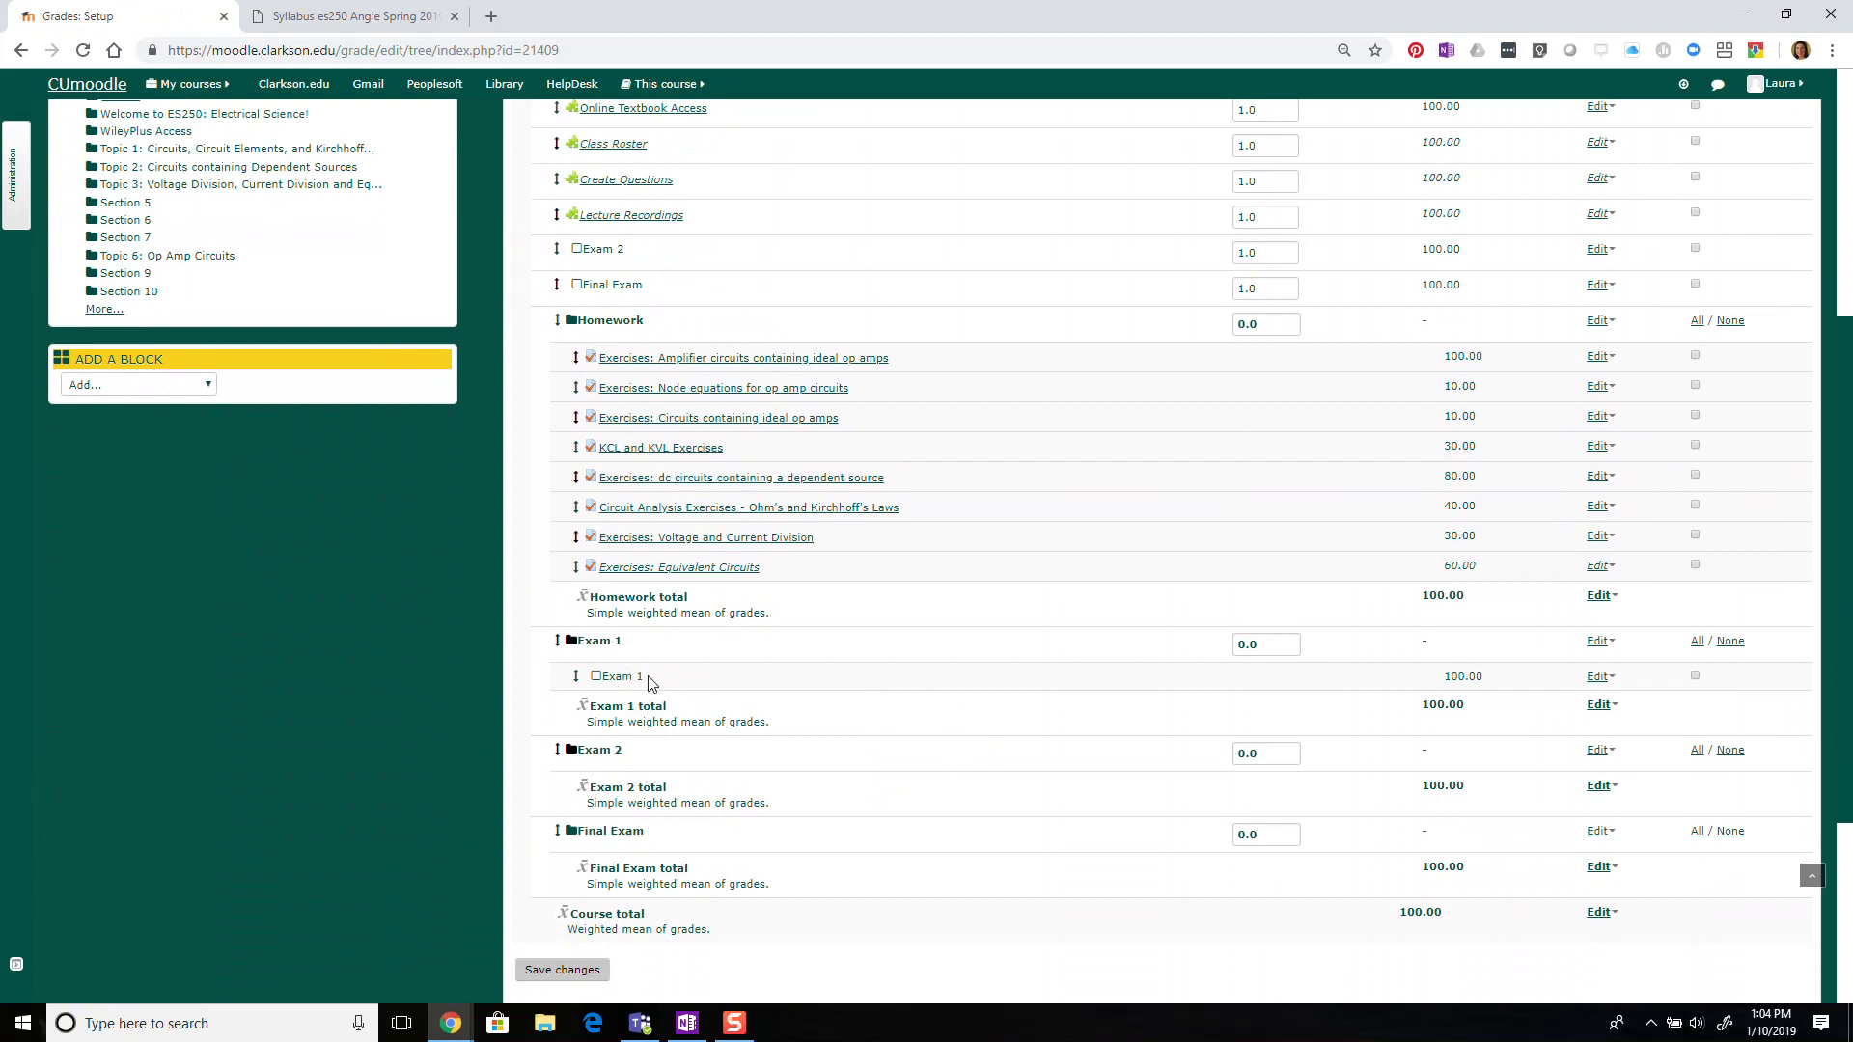
pyautogui.scroll(-2, 673, 681)
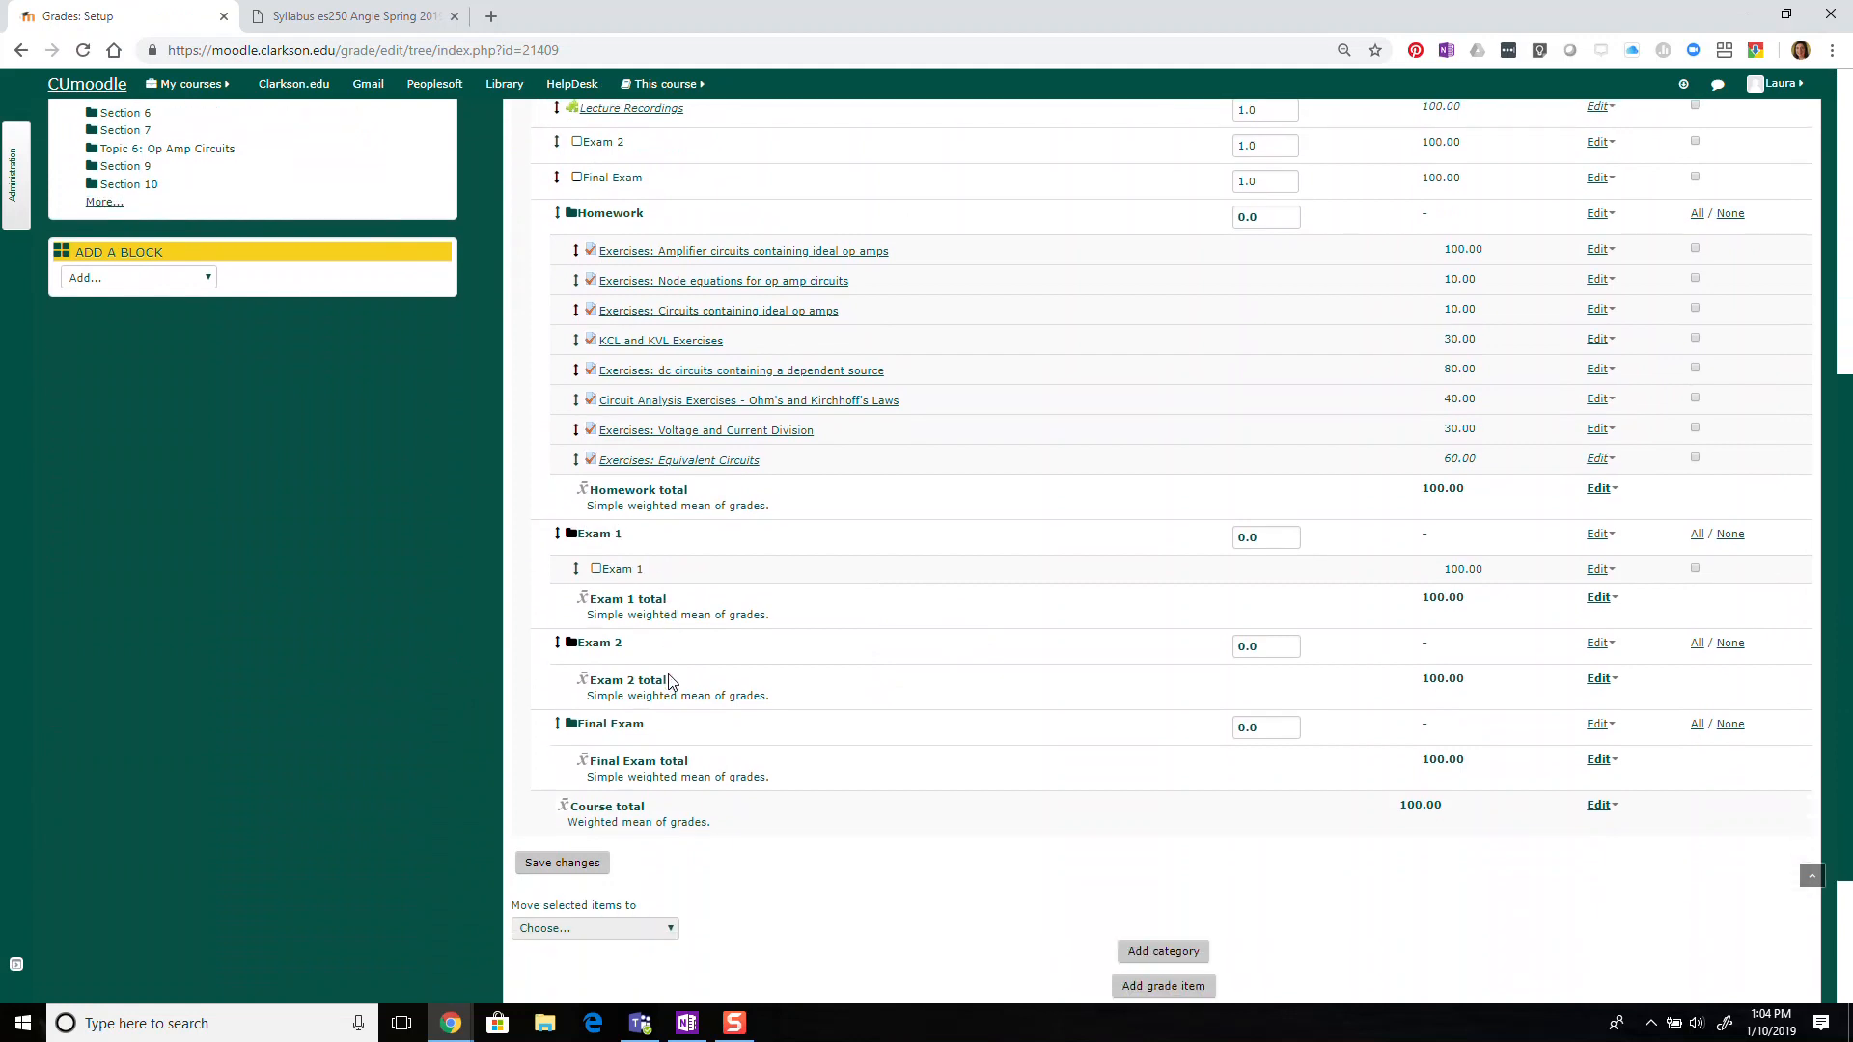
pyautogui.scroll(2, 900, 589)
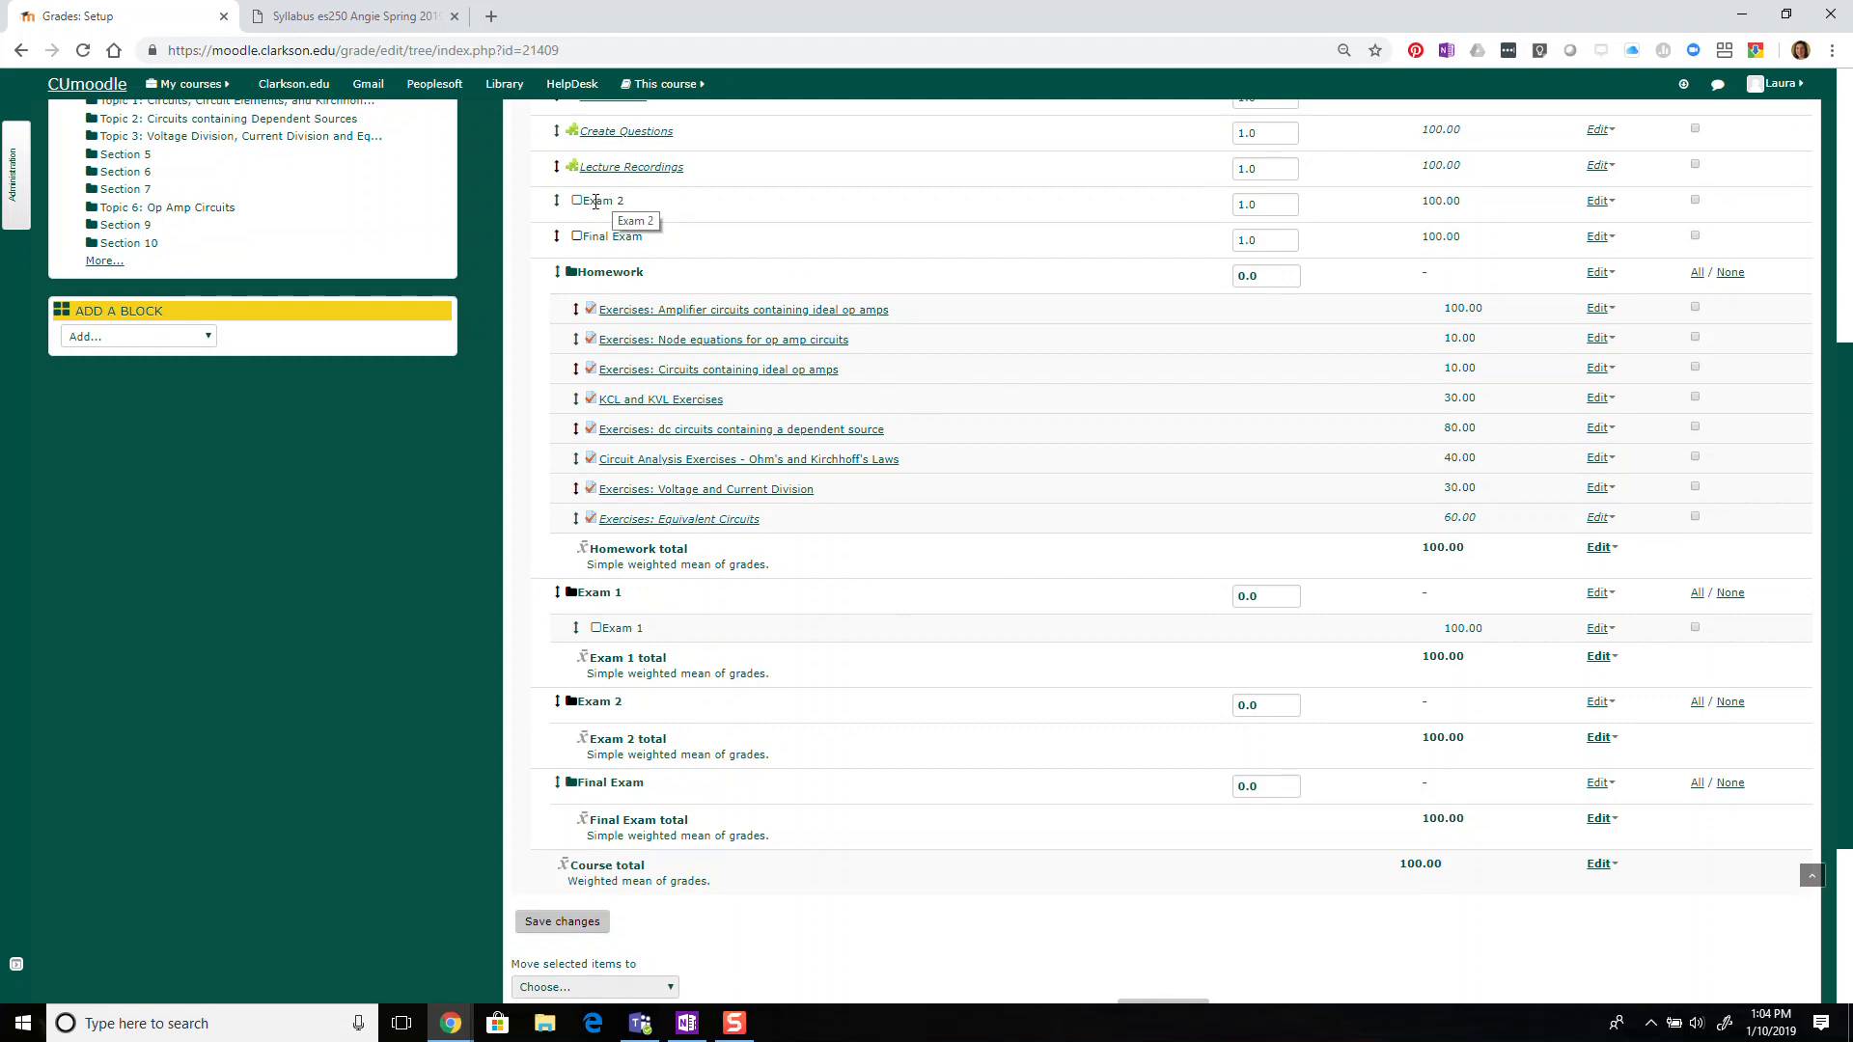
pyautogui.click(558, 207)
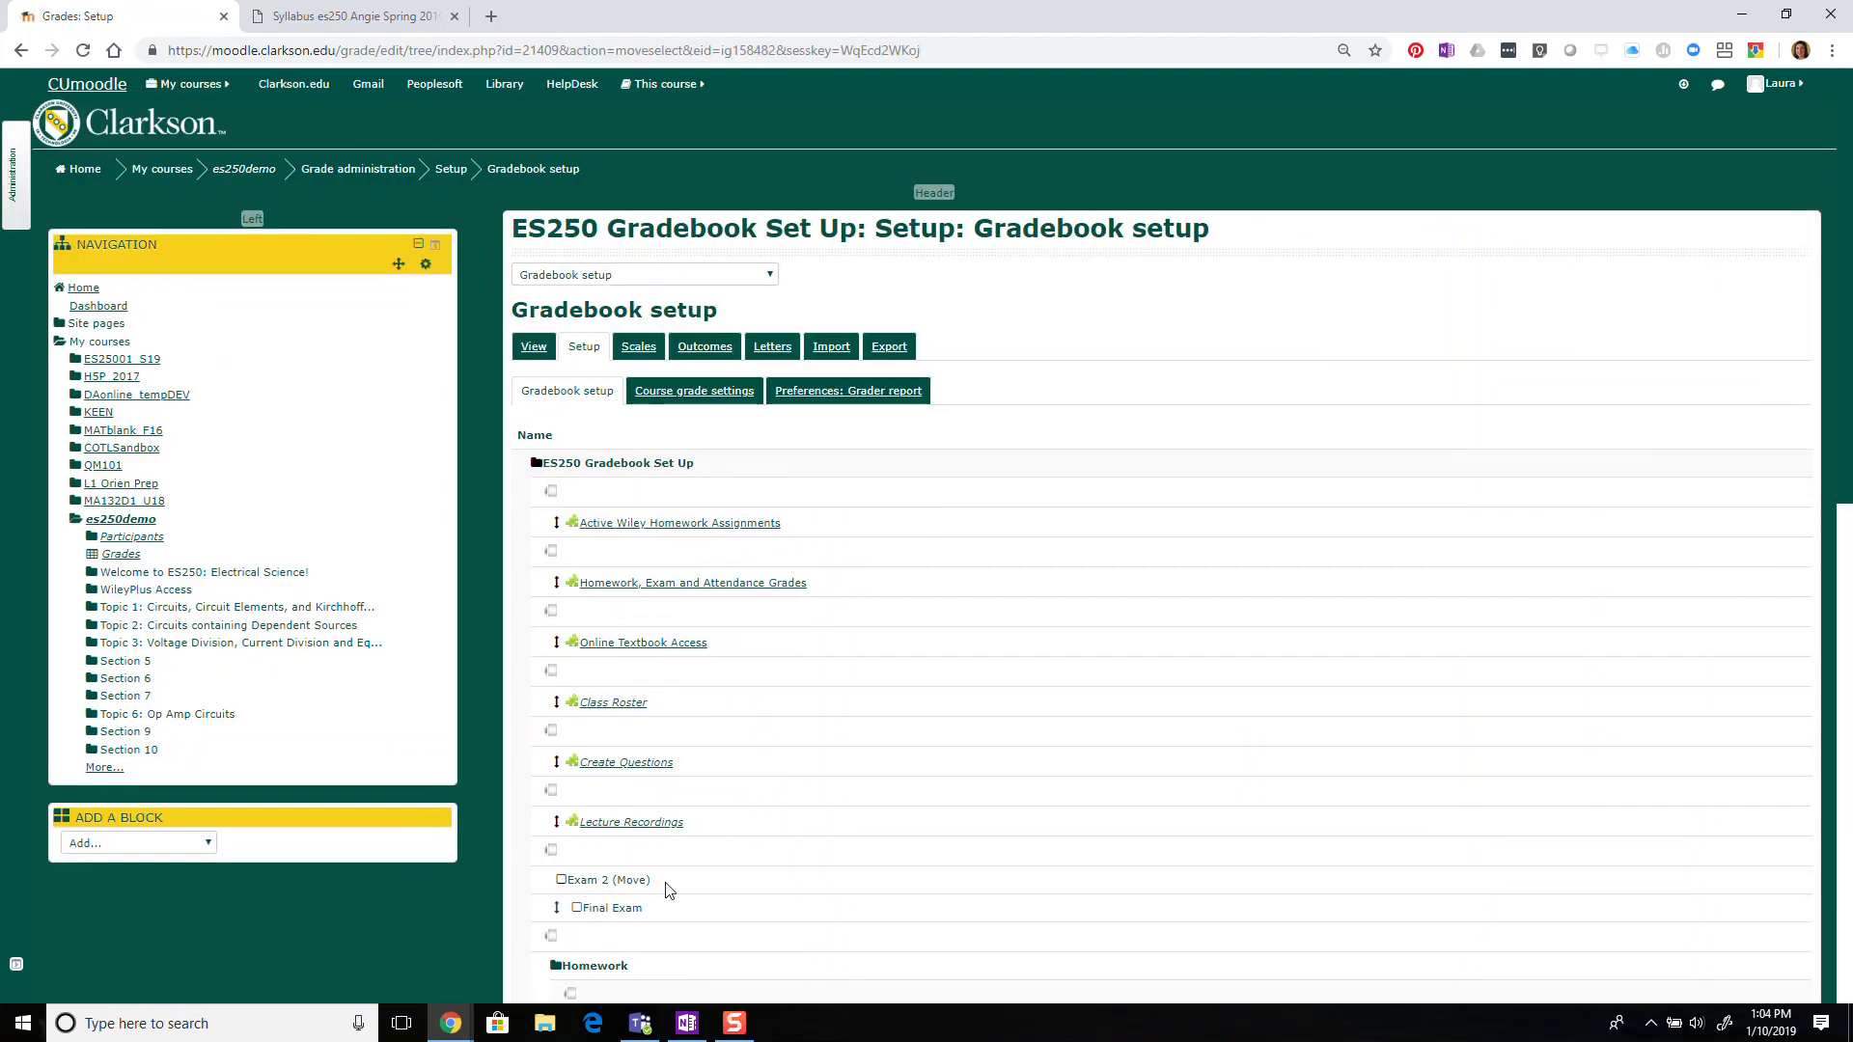
pyautogui.scroll(-3, 771, 866)
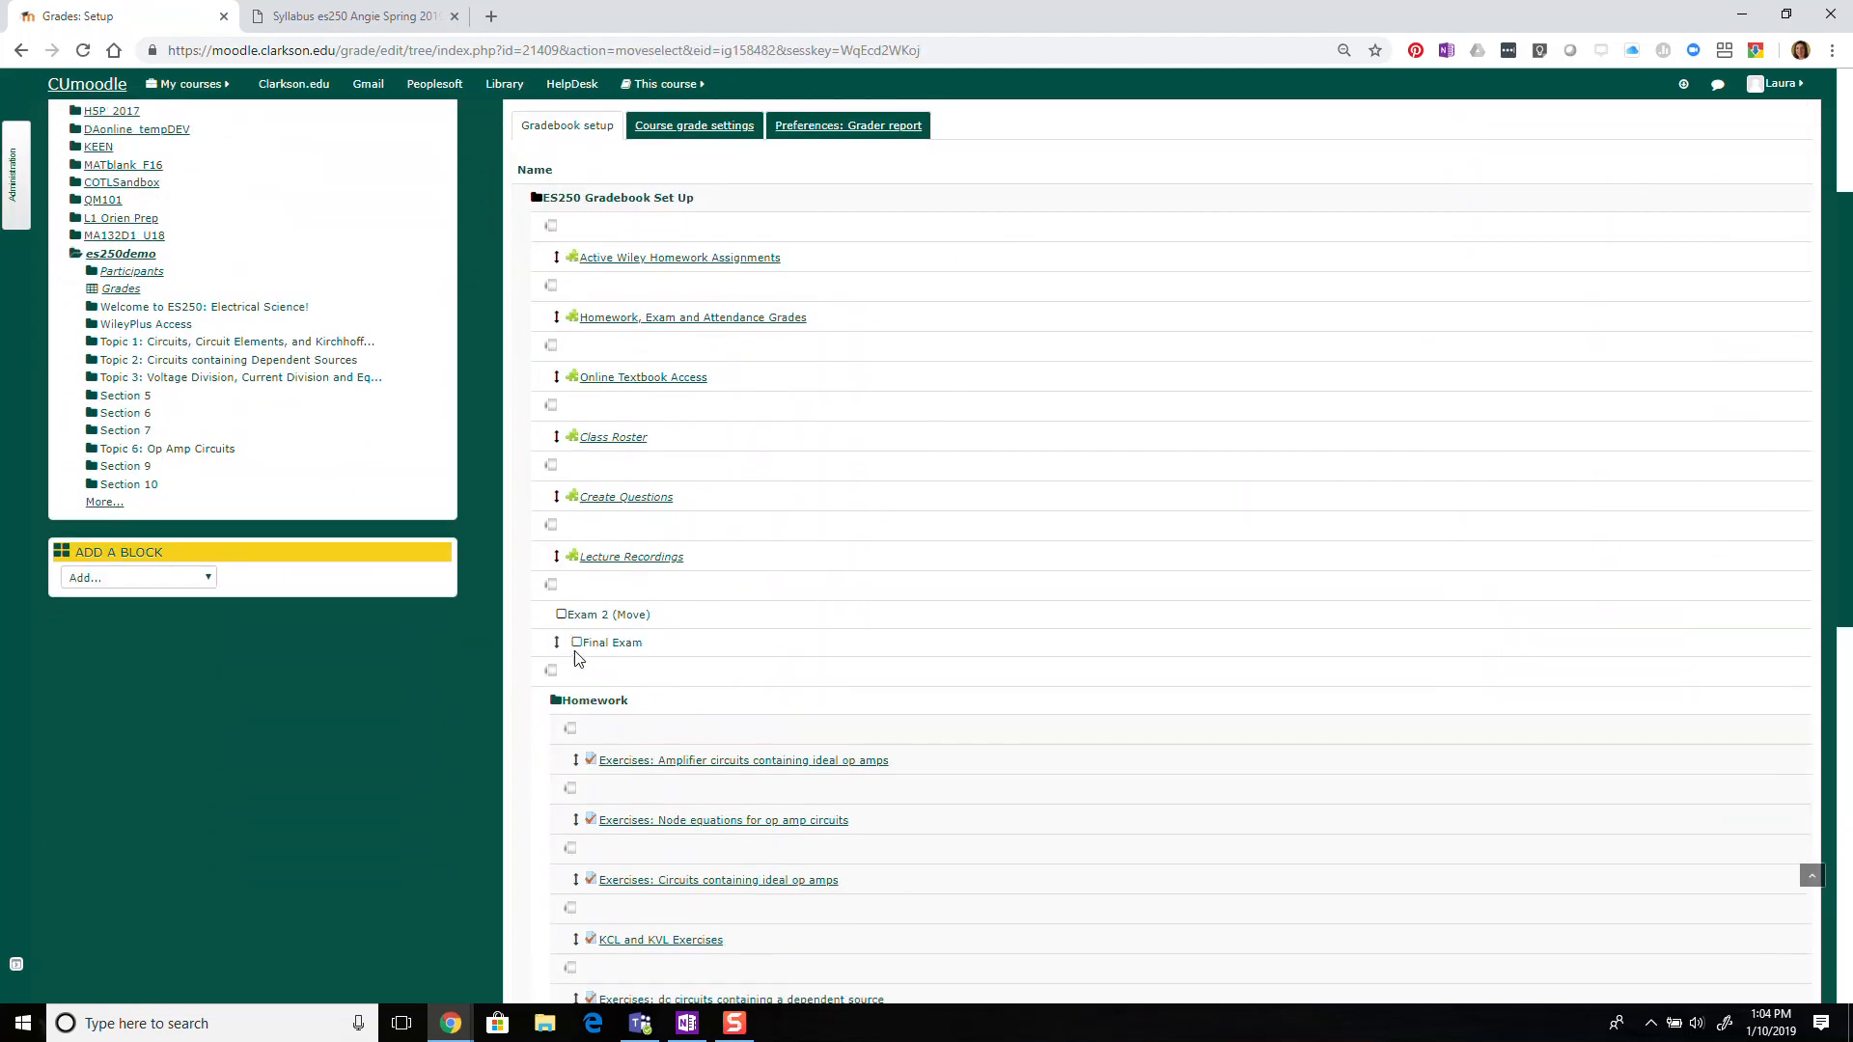
pyautogui.scroll(-5, 779, 724)
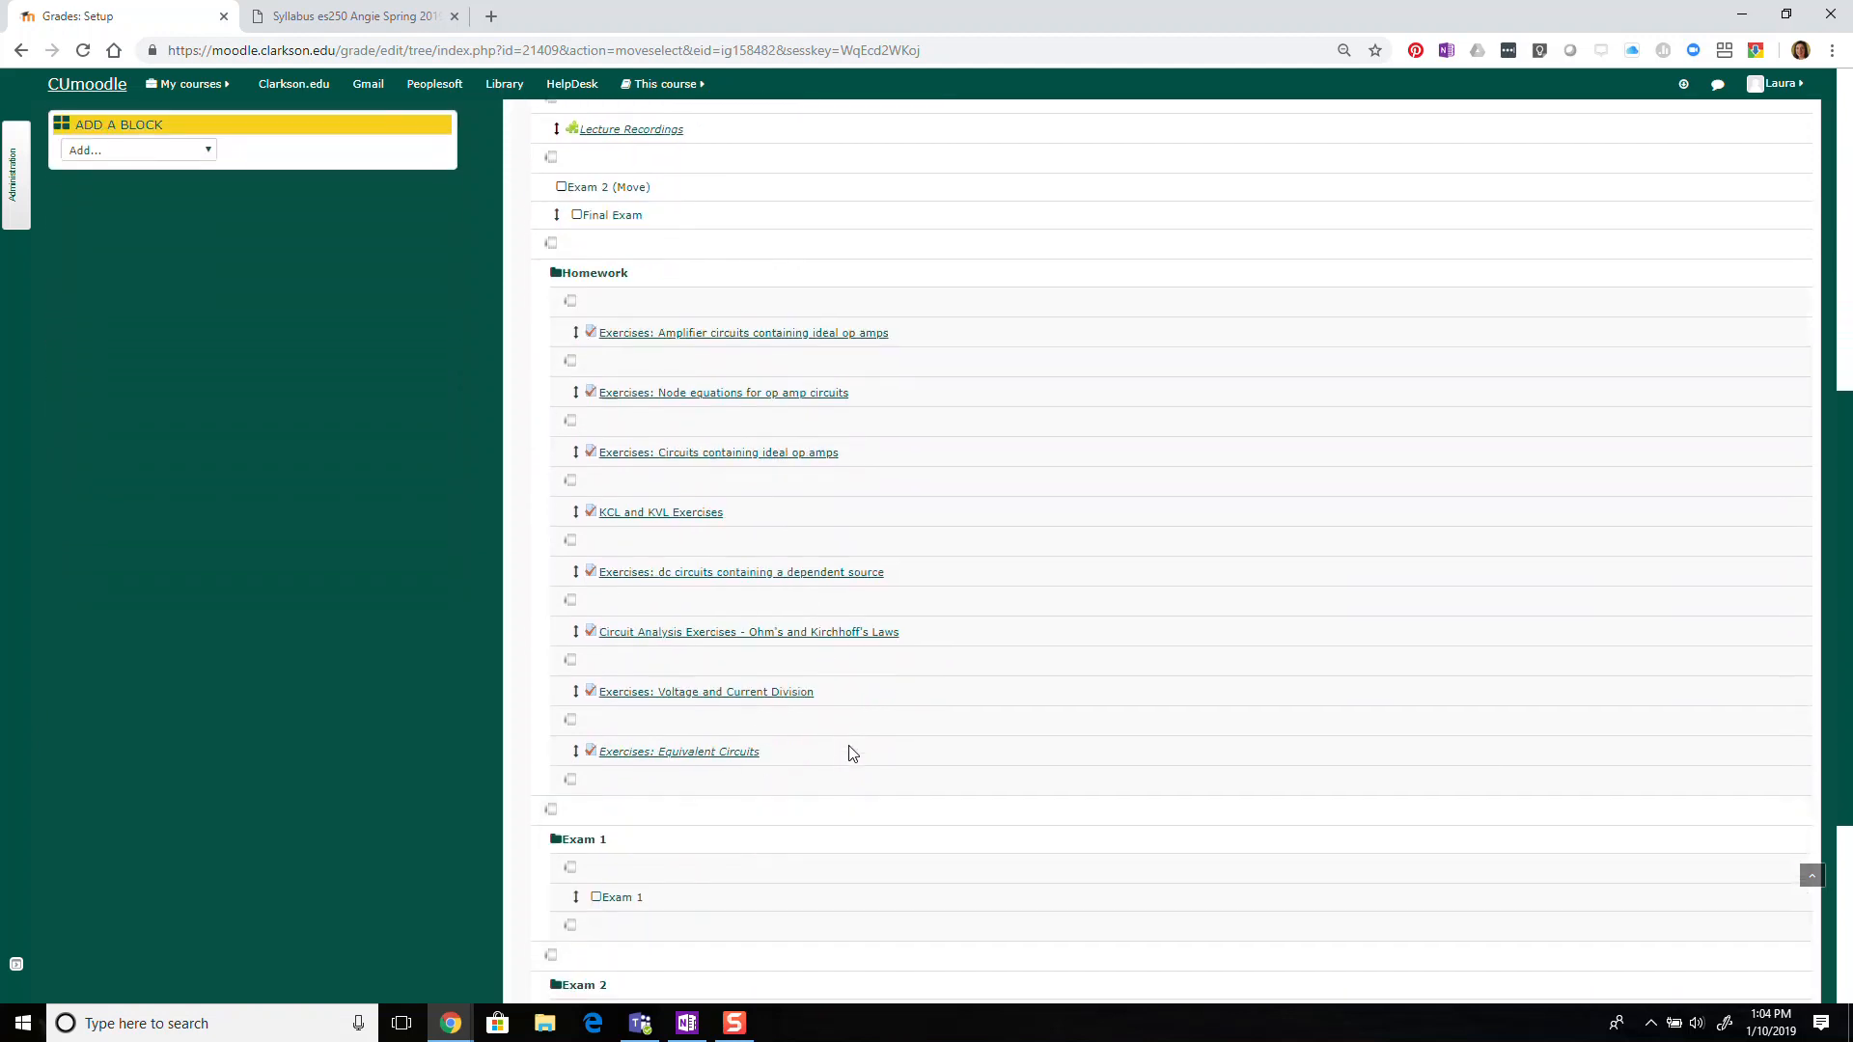
pyautogui.scroll(-3, 855, 751)
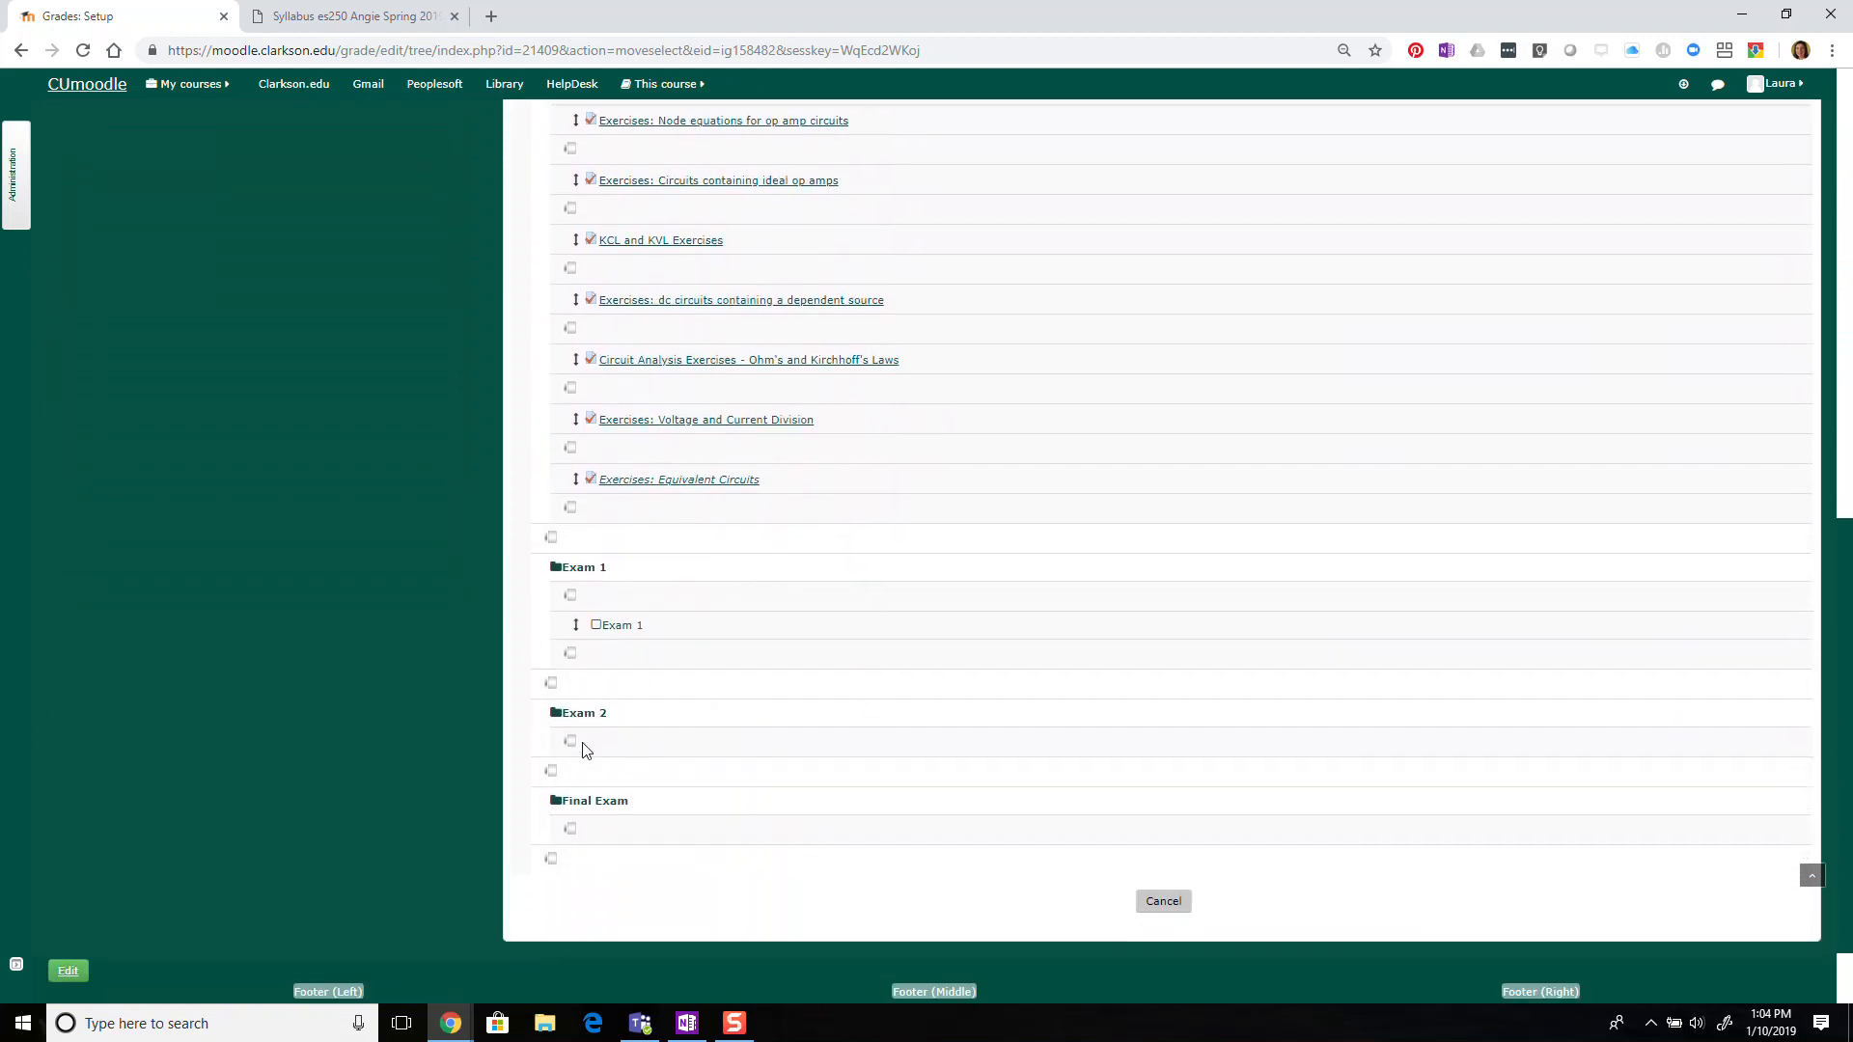
pyautogui.click(570, 743)
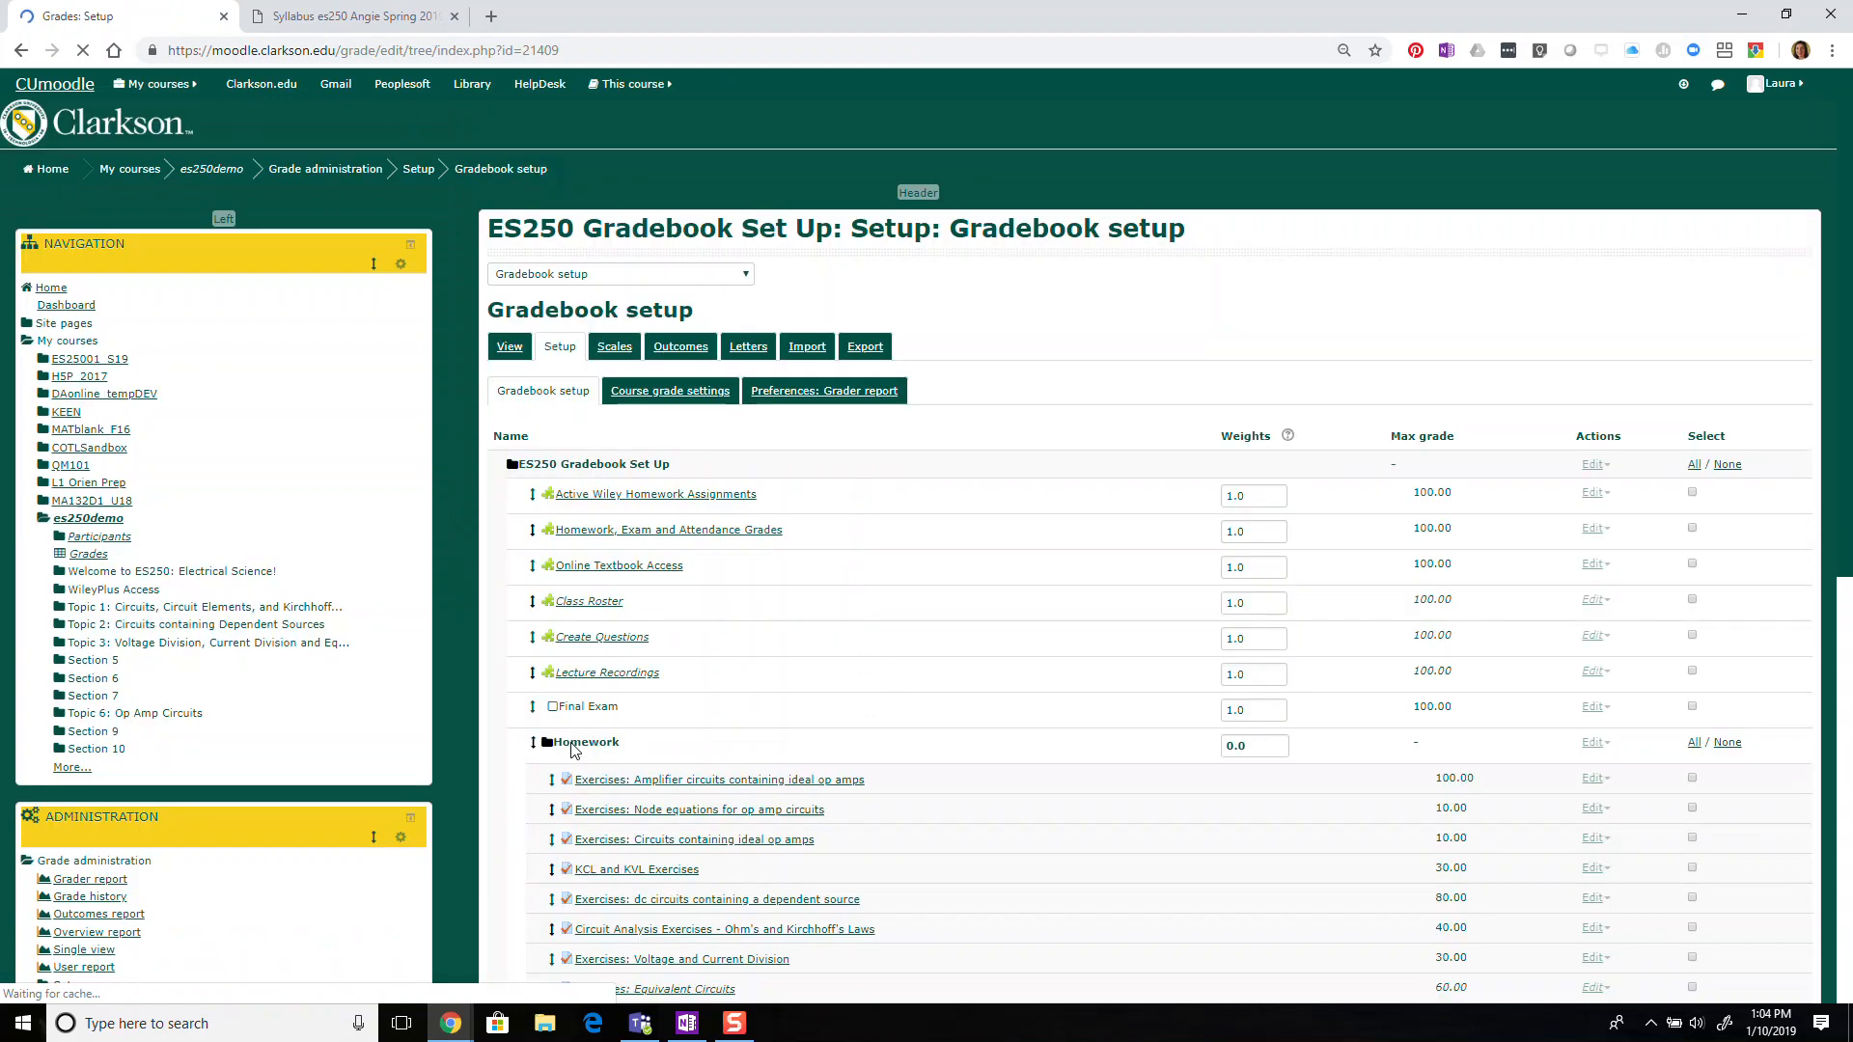
# Move the existing Final Exam grade item into the Final Exam category.
pyautogui.click(556, 709)
pyautogui.scroll(-8, 853, 711)
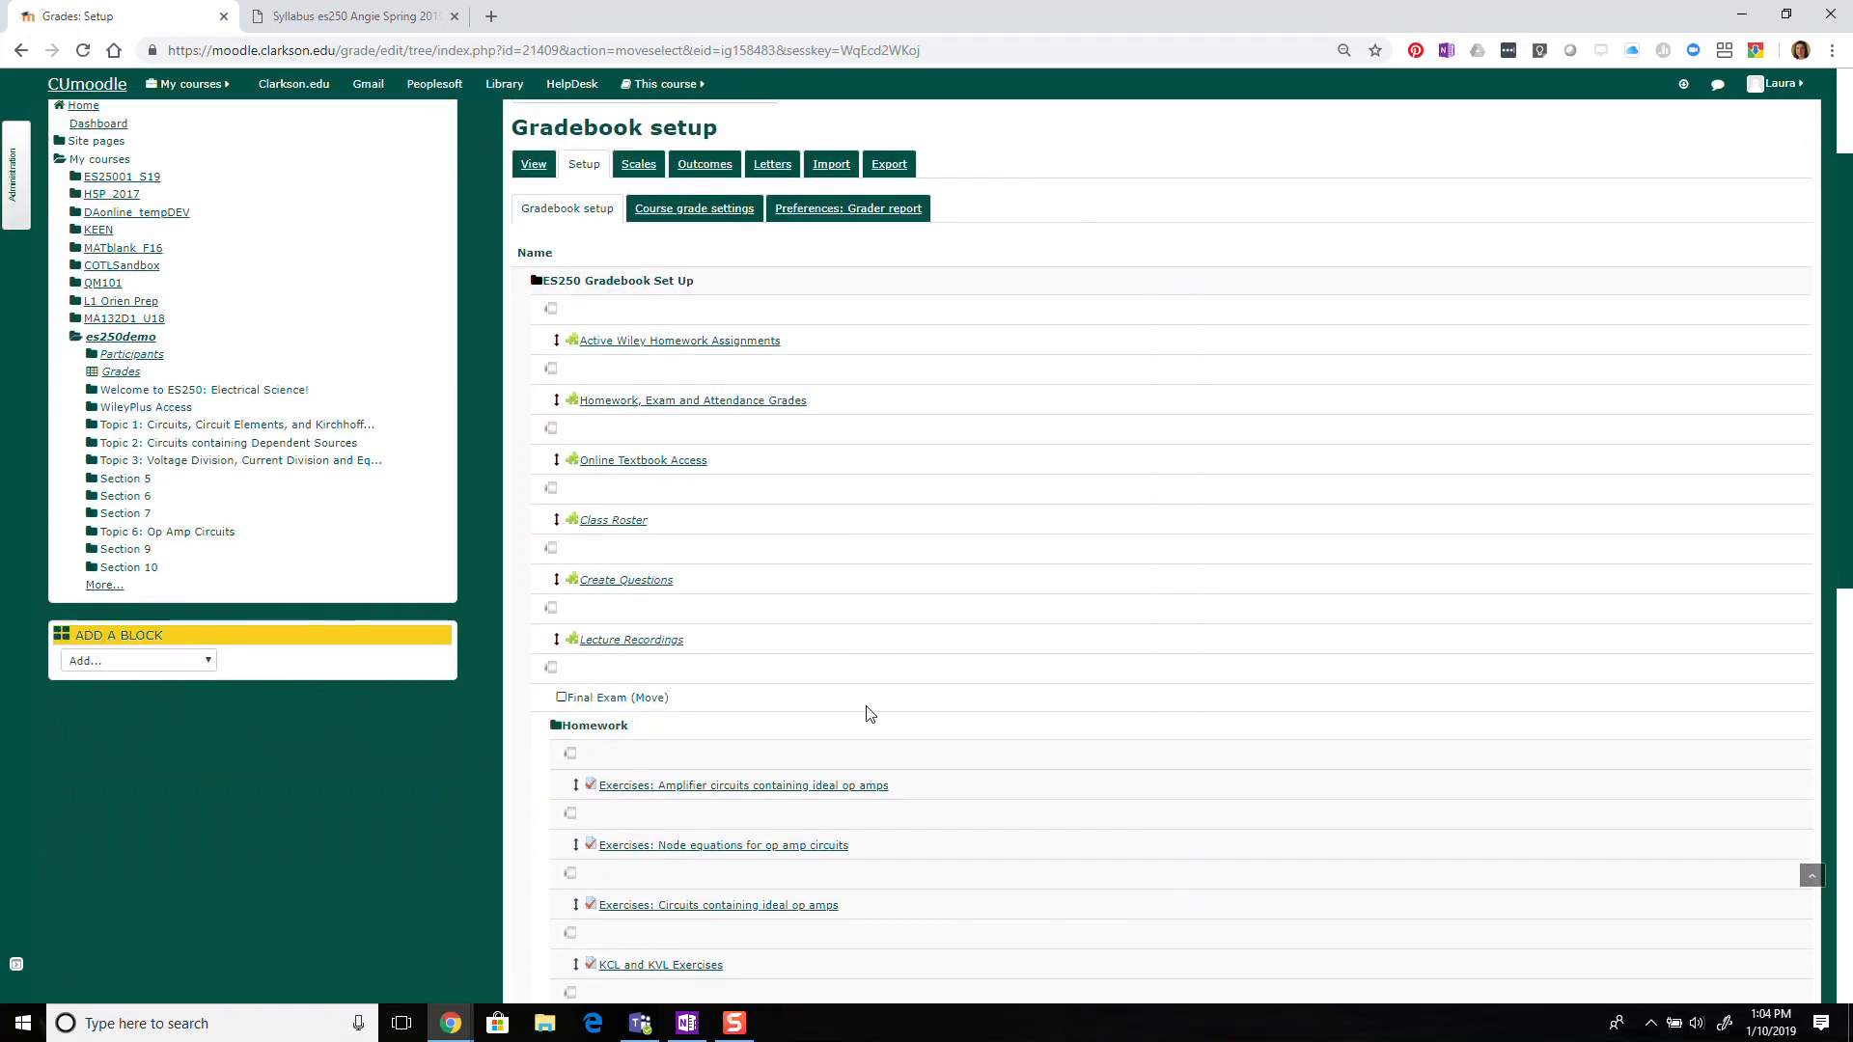
pyautogui.scroll(-2, 873, 727)
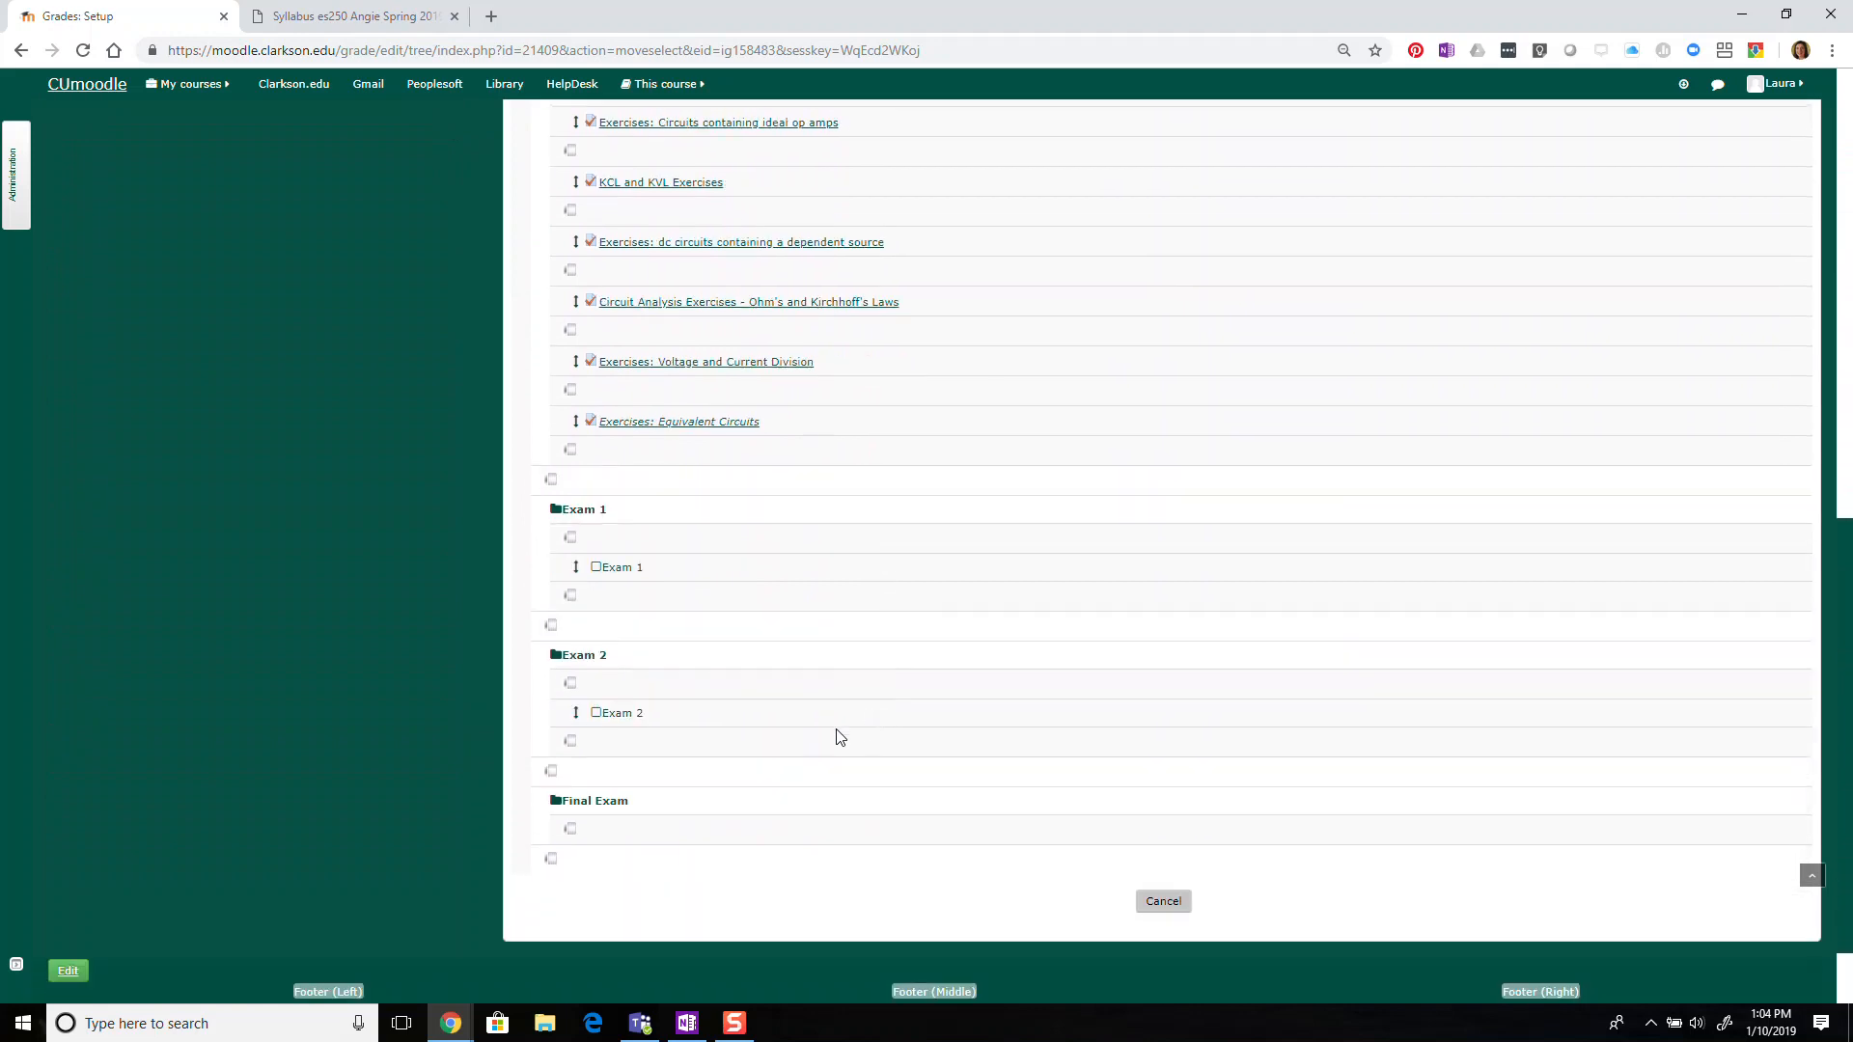
pyautogui.click(570, 829)
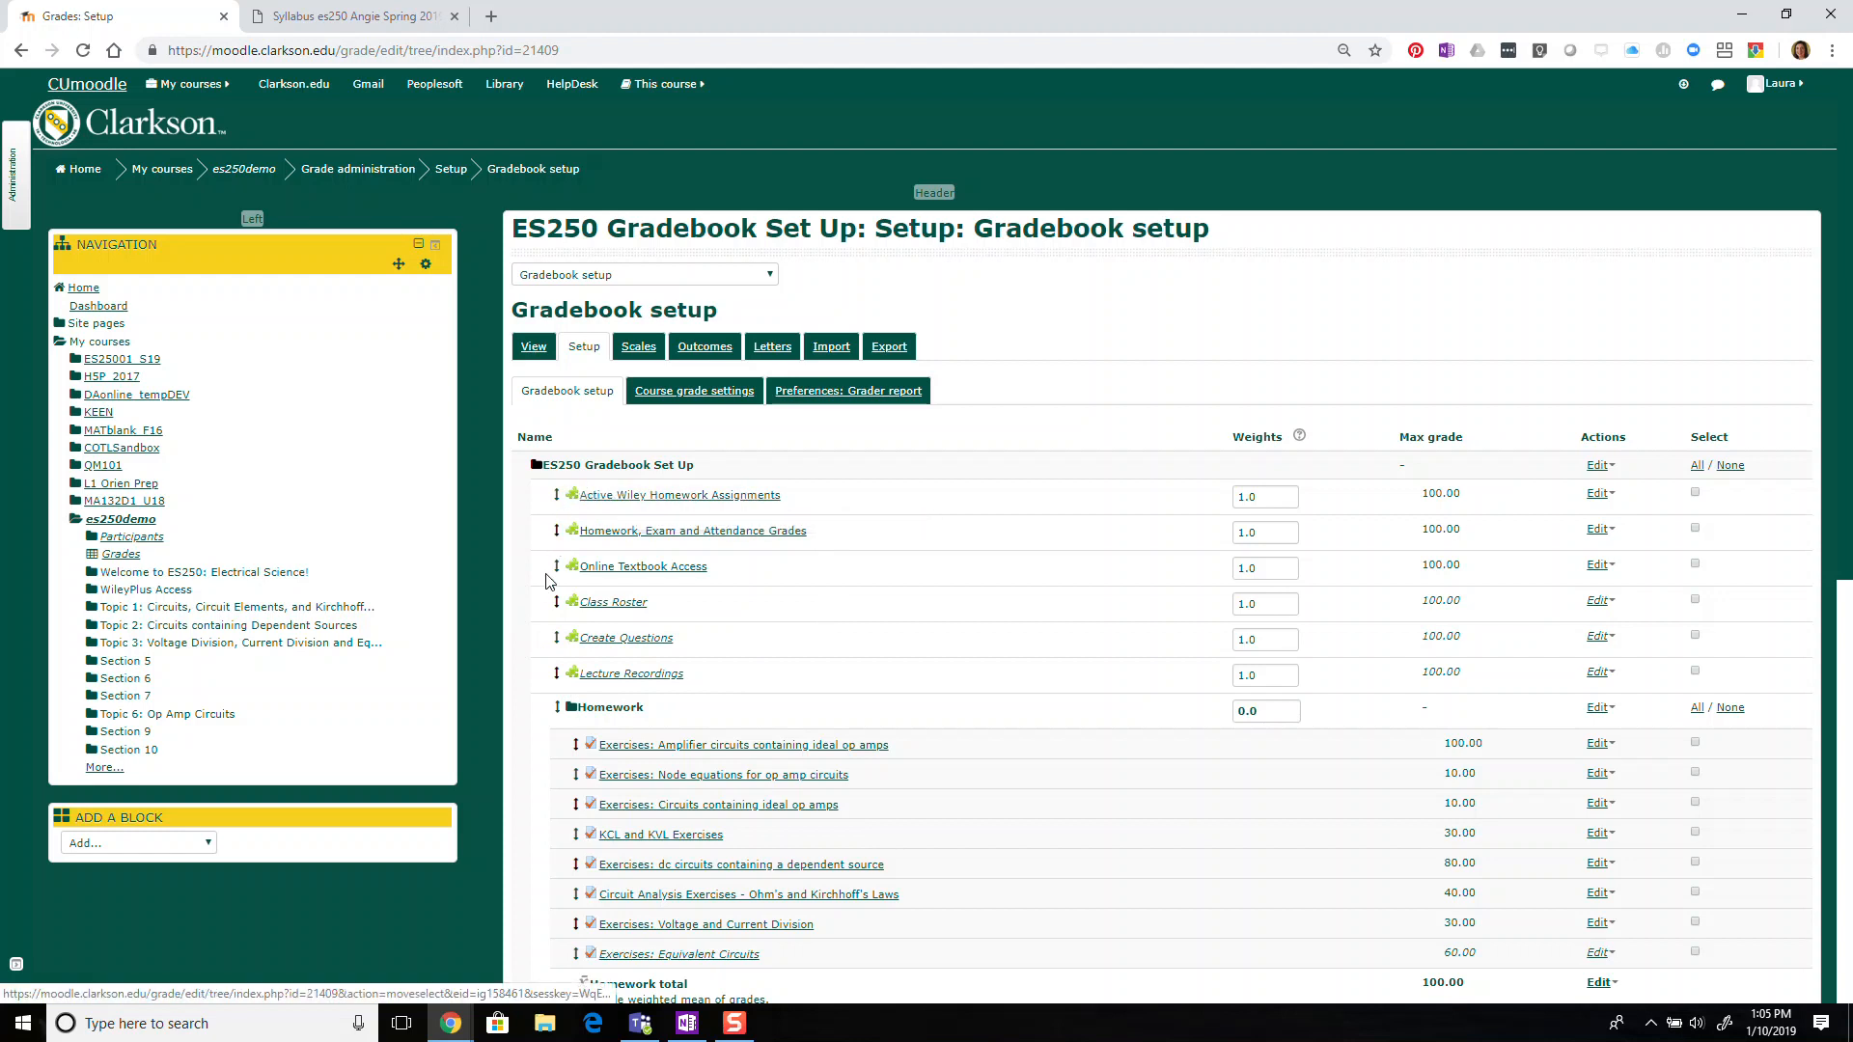
# Add a grade category named Non Graded, keeping the Simple weighted mean of grades aggregation.
pyautogui.scroll(-4, 754, 677)
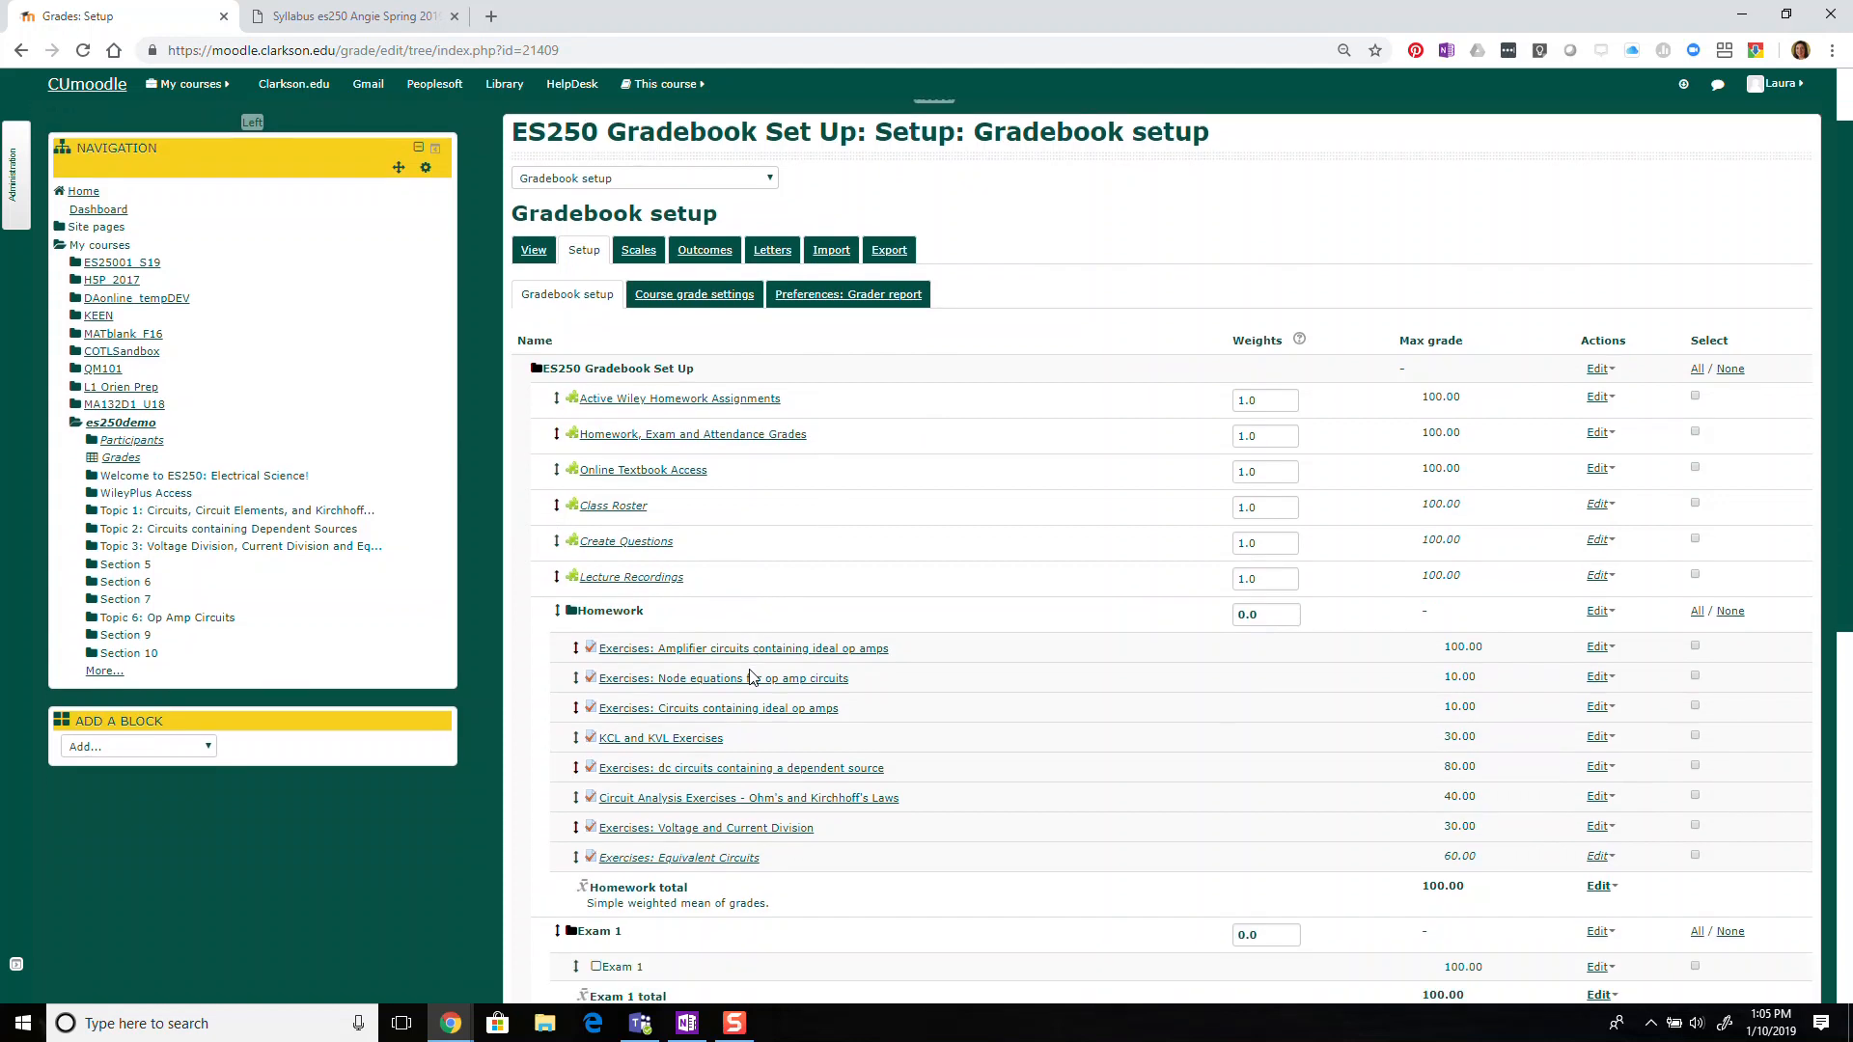
pyautogui.scroll(-3, 754, 677)
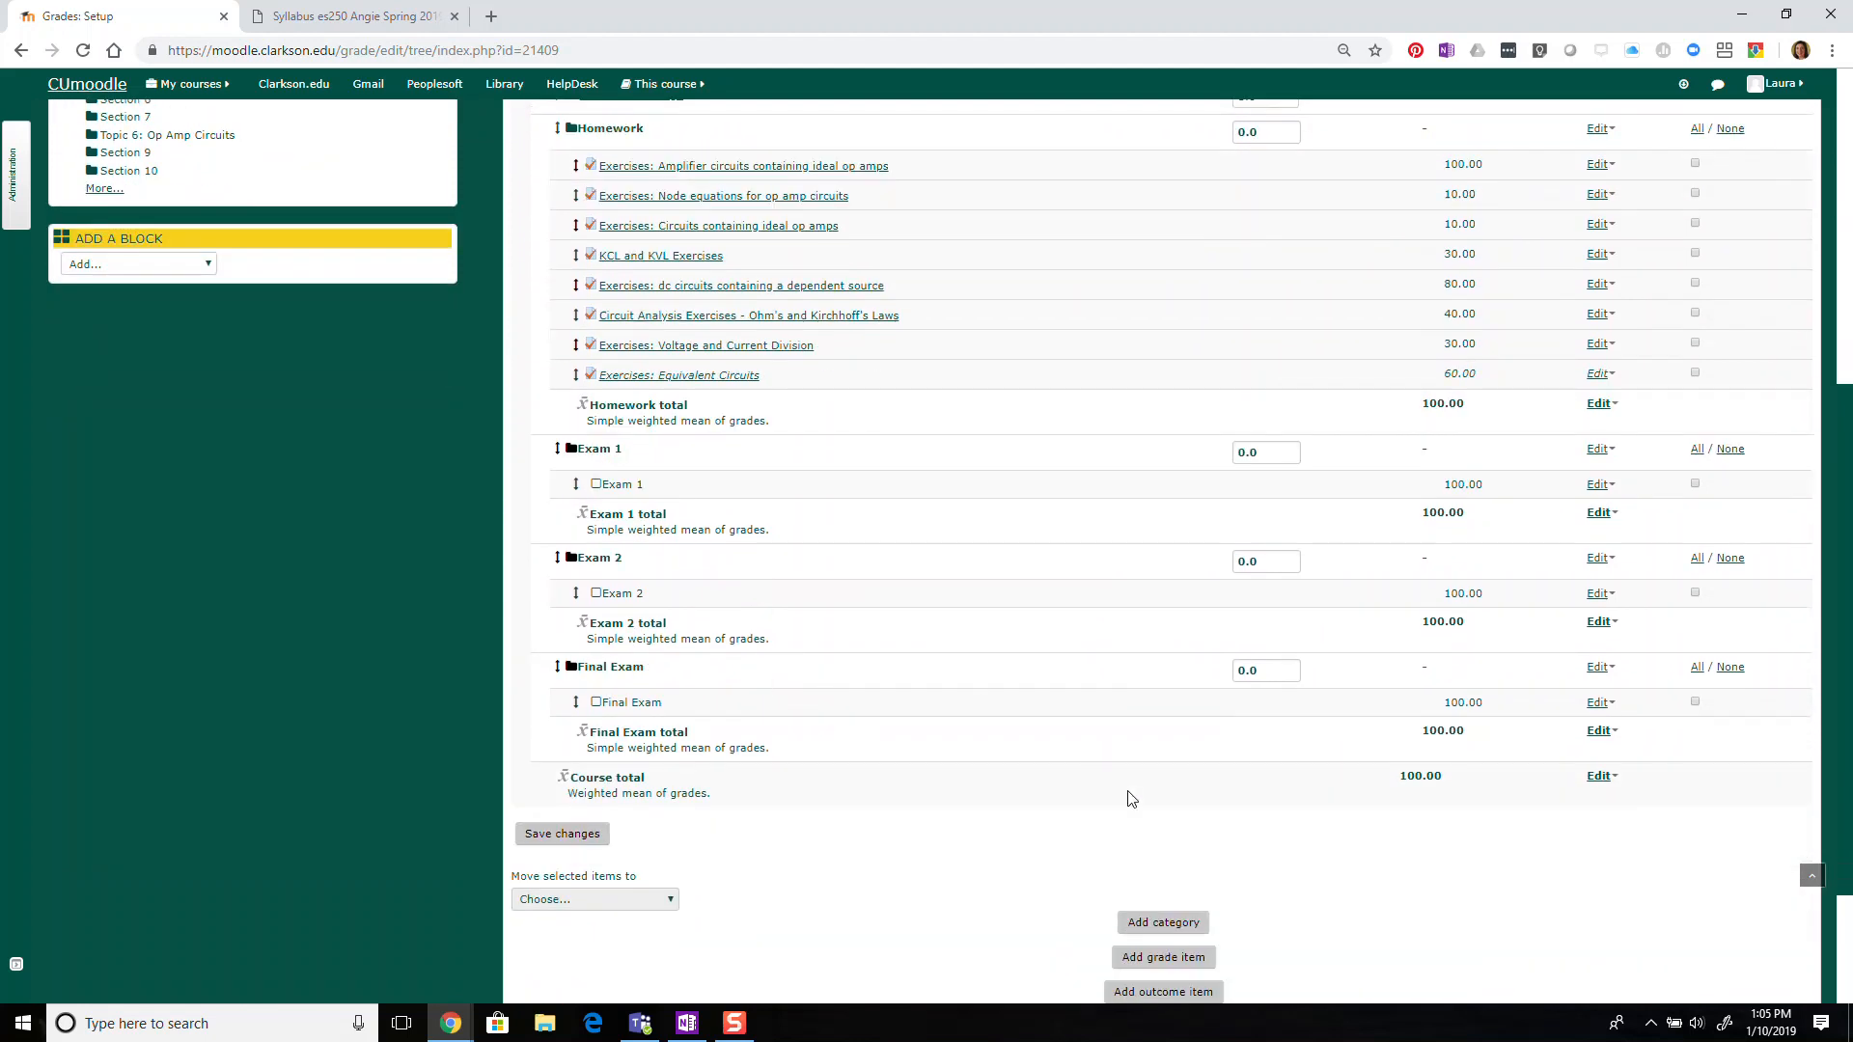
pyautogui.click(1165, 923)
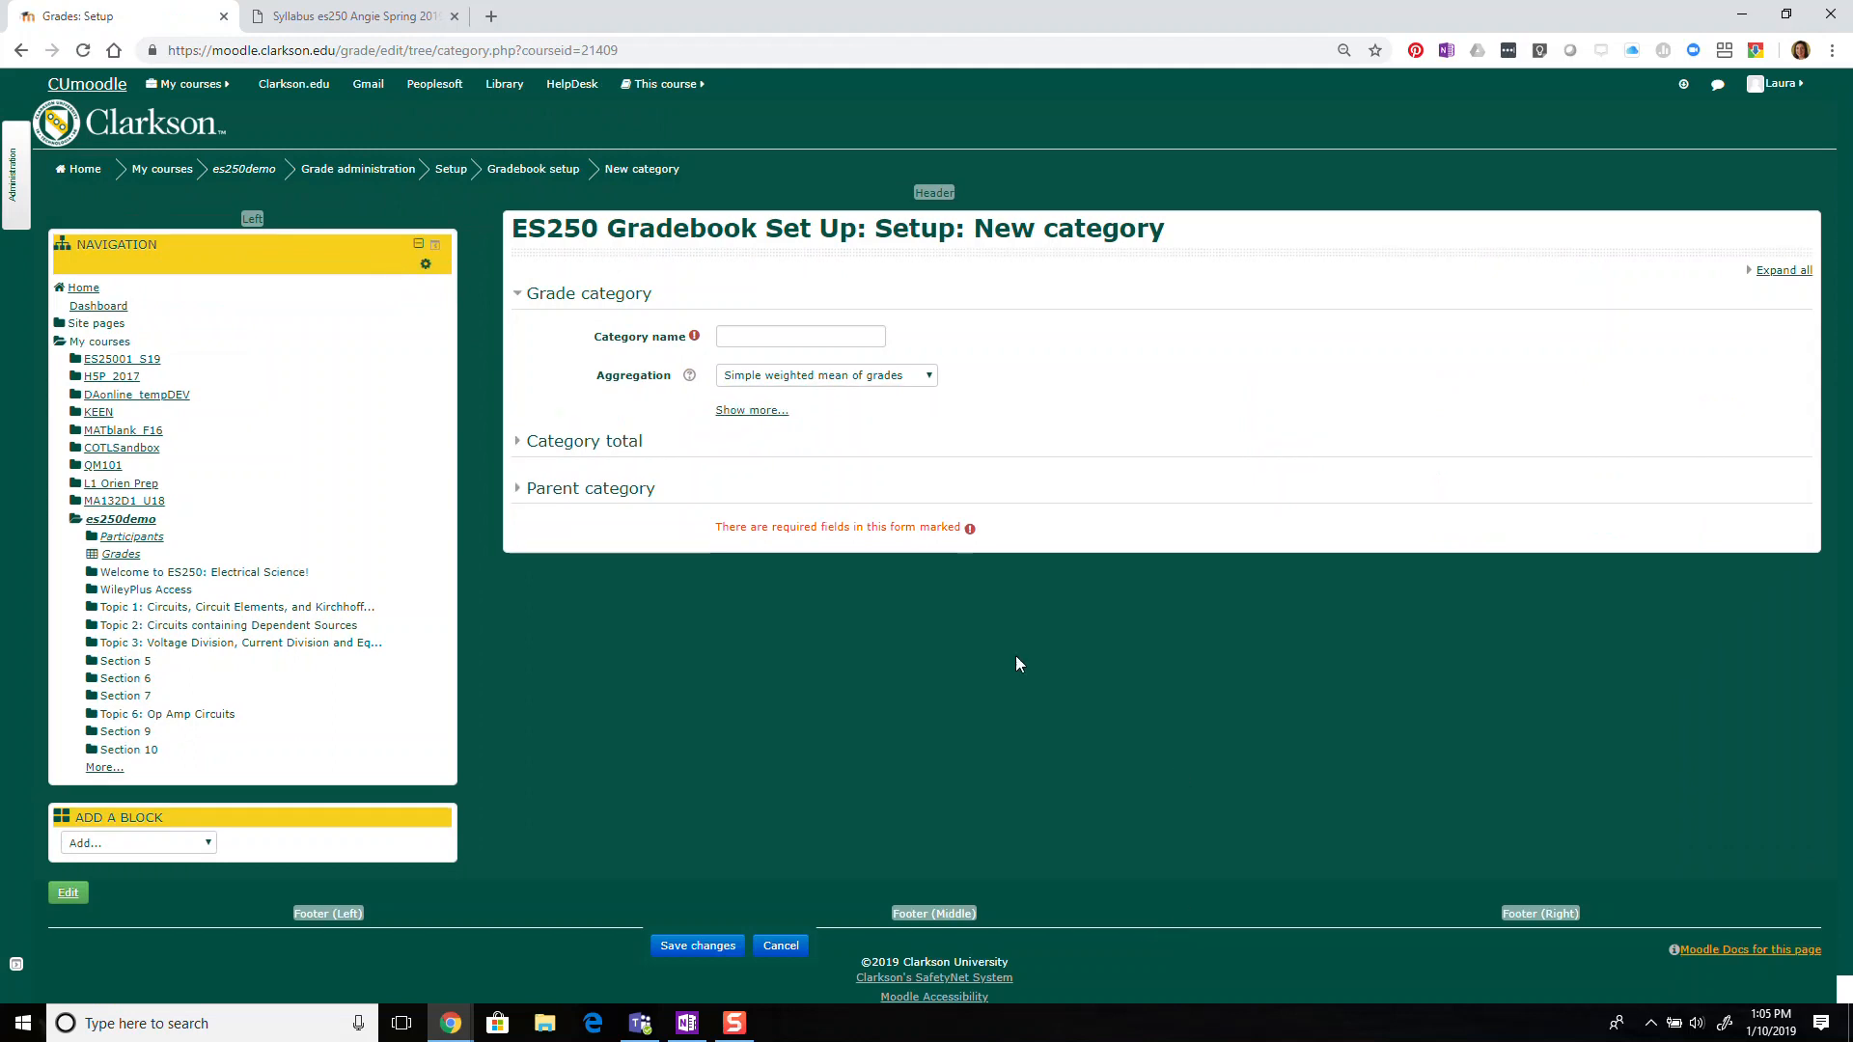
pyautogui.click(814, 343)
pyautogui.write('Non Graded')
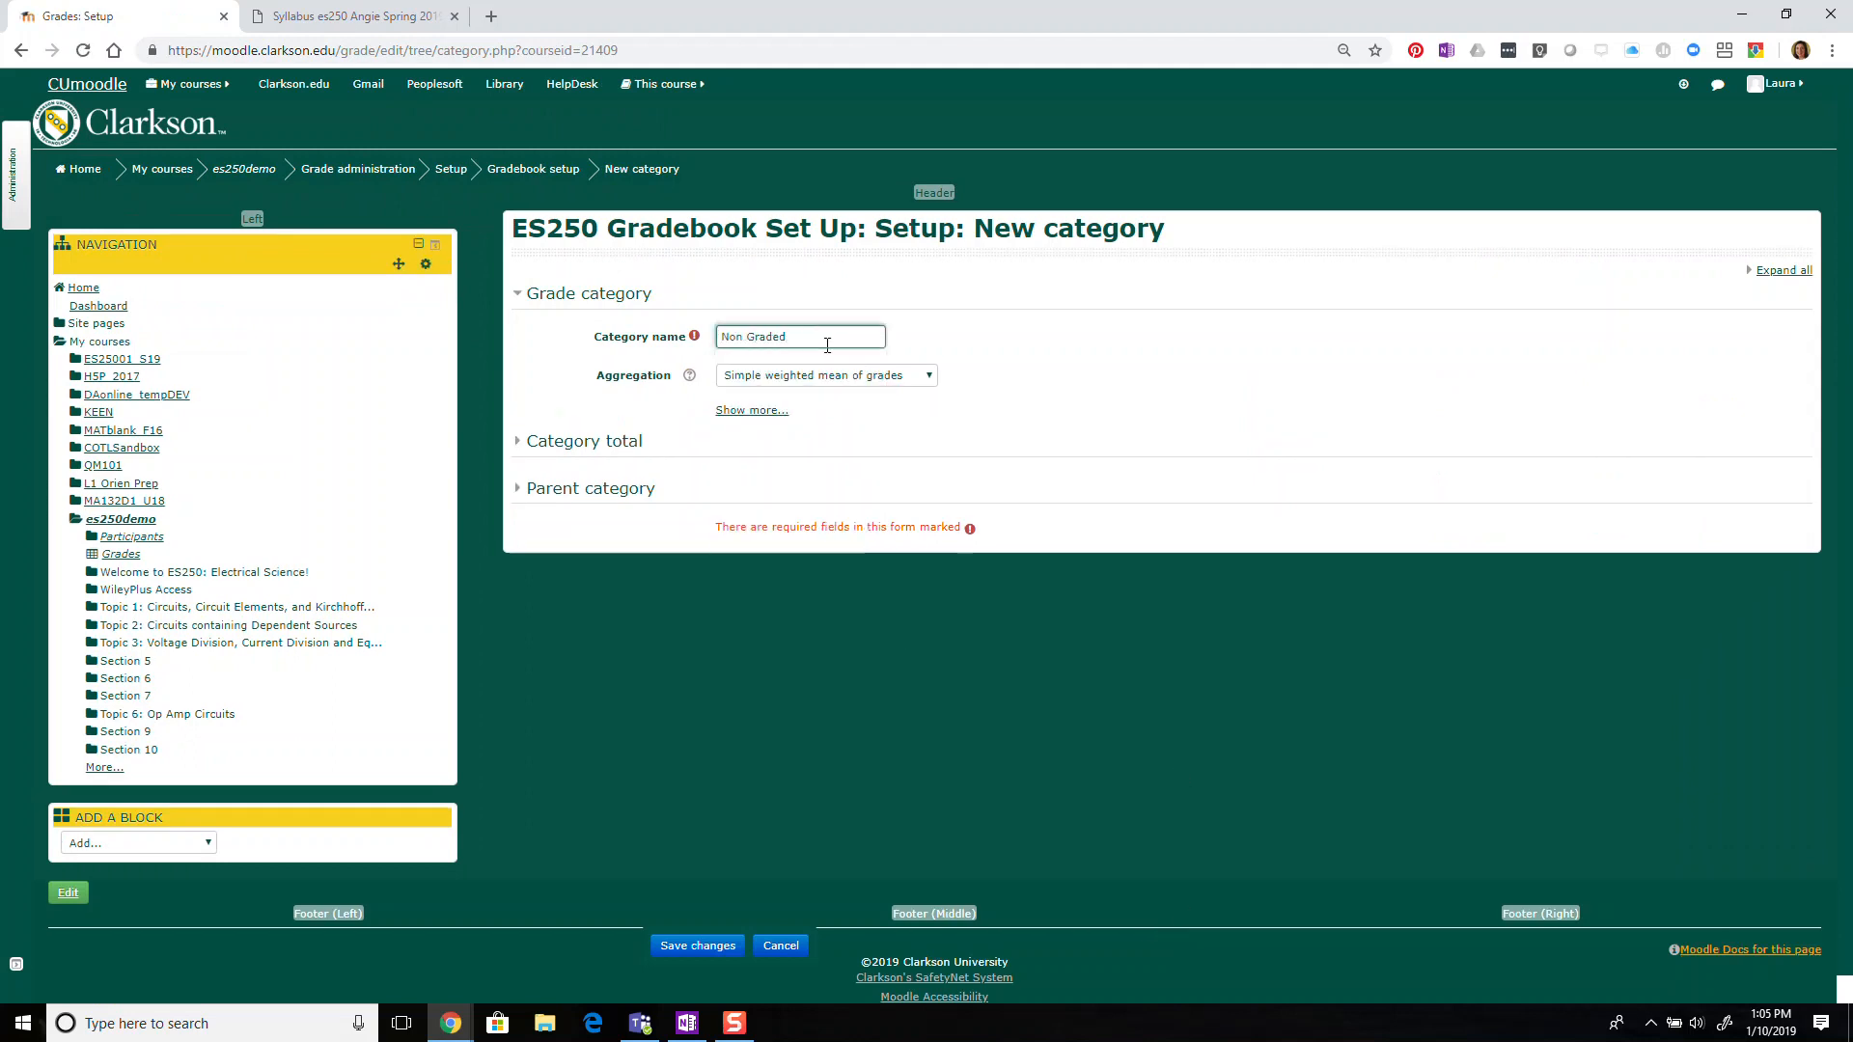
pyautogui.click(714, 947)
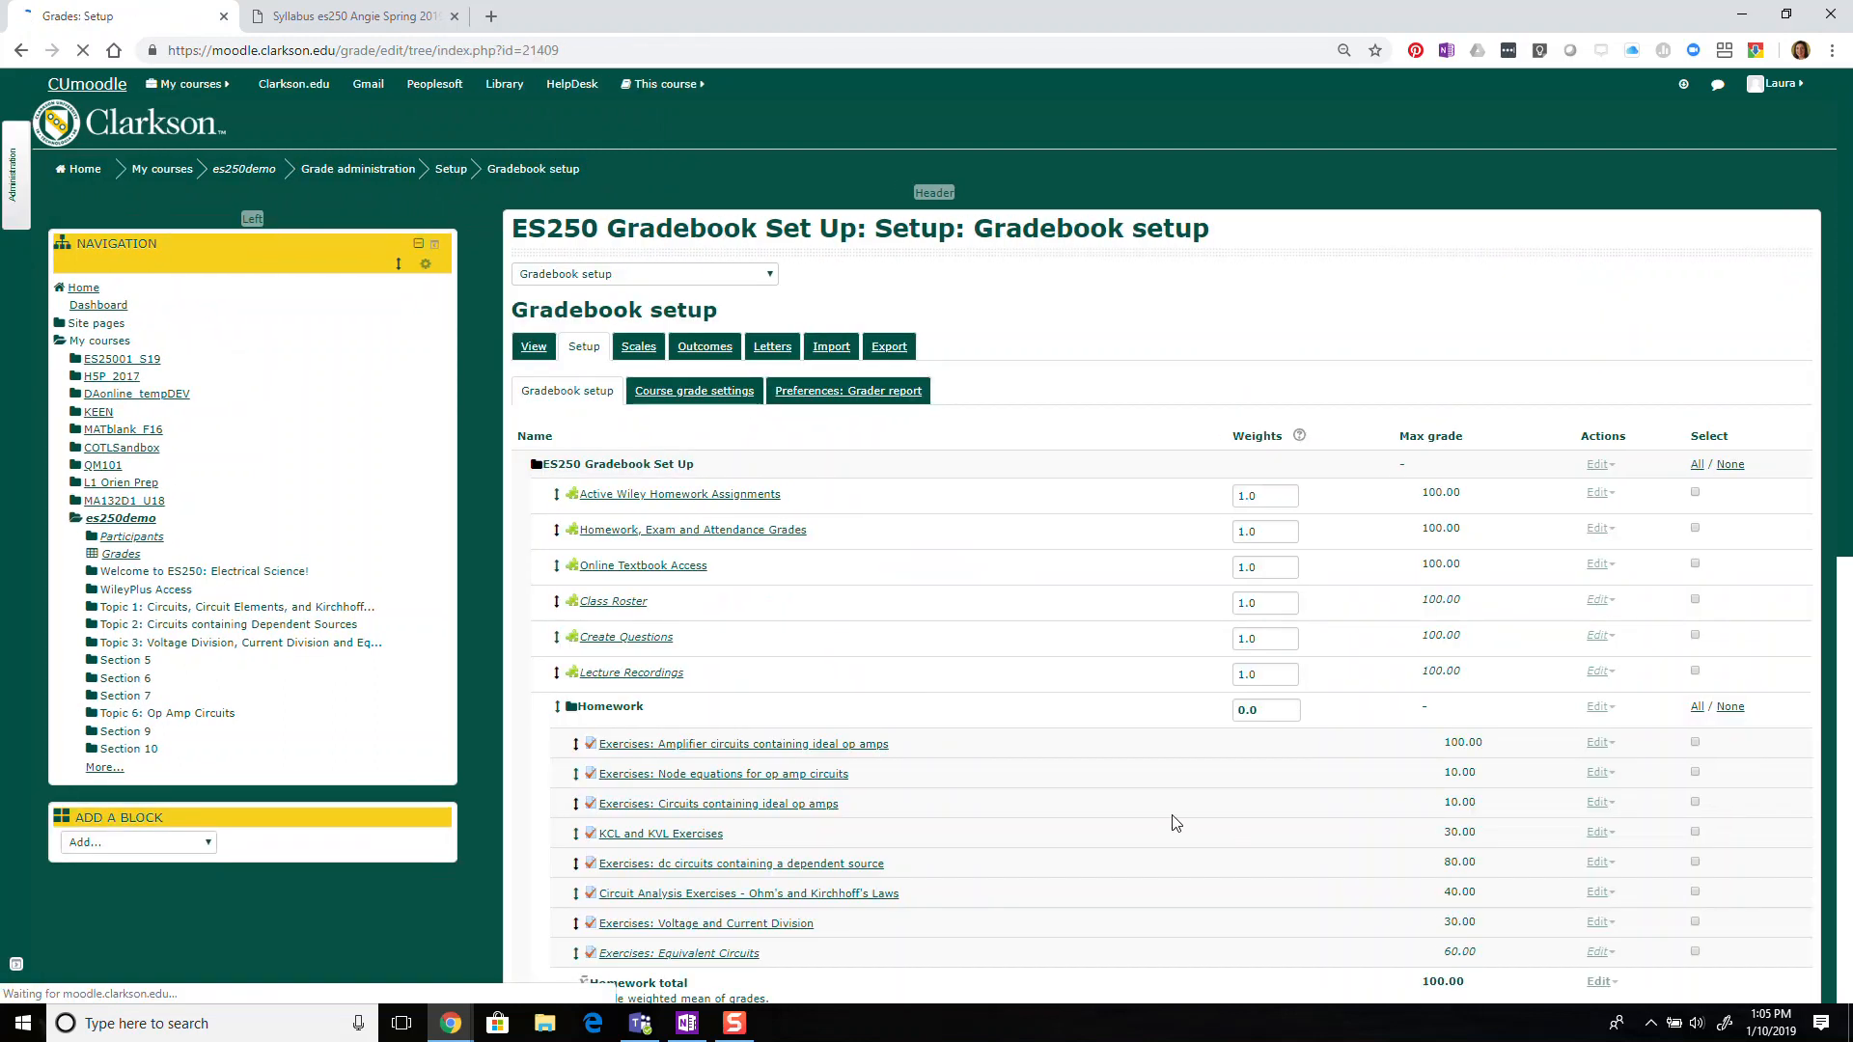
# Move the six uncategorized items, from Active Wiley Homework Assignments to Lecture Recordings, into the Non Graded category.
pyautogui.scroll(-5, 1090, 797)
pyautogui.scroll(-2, 1094, 795)
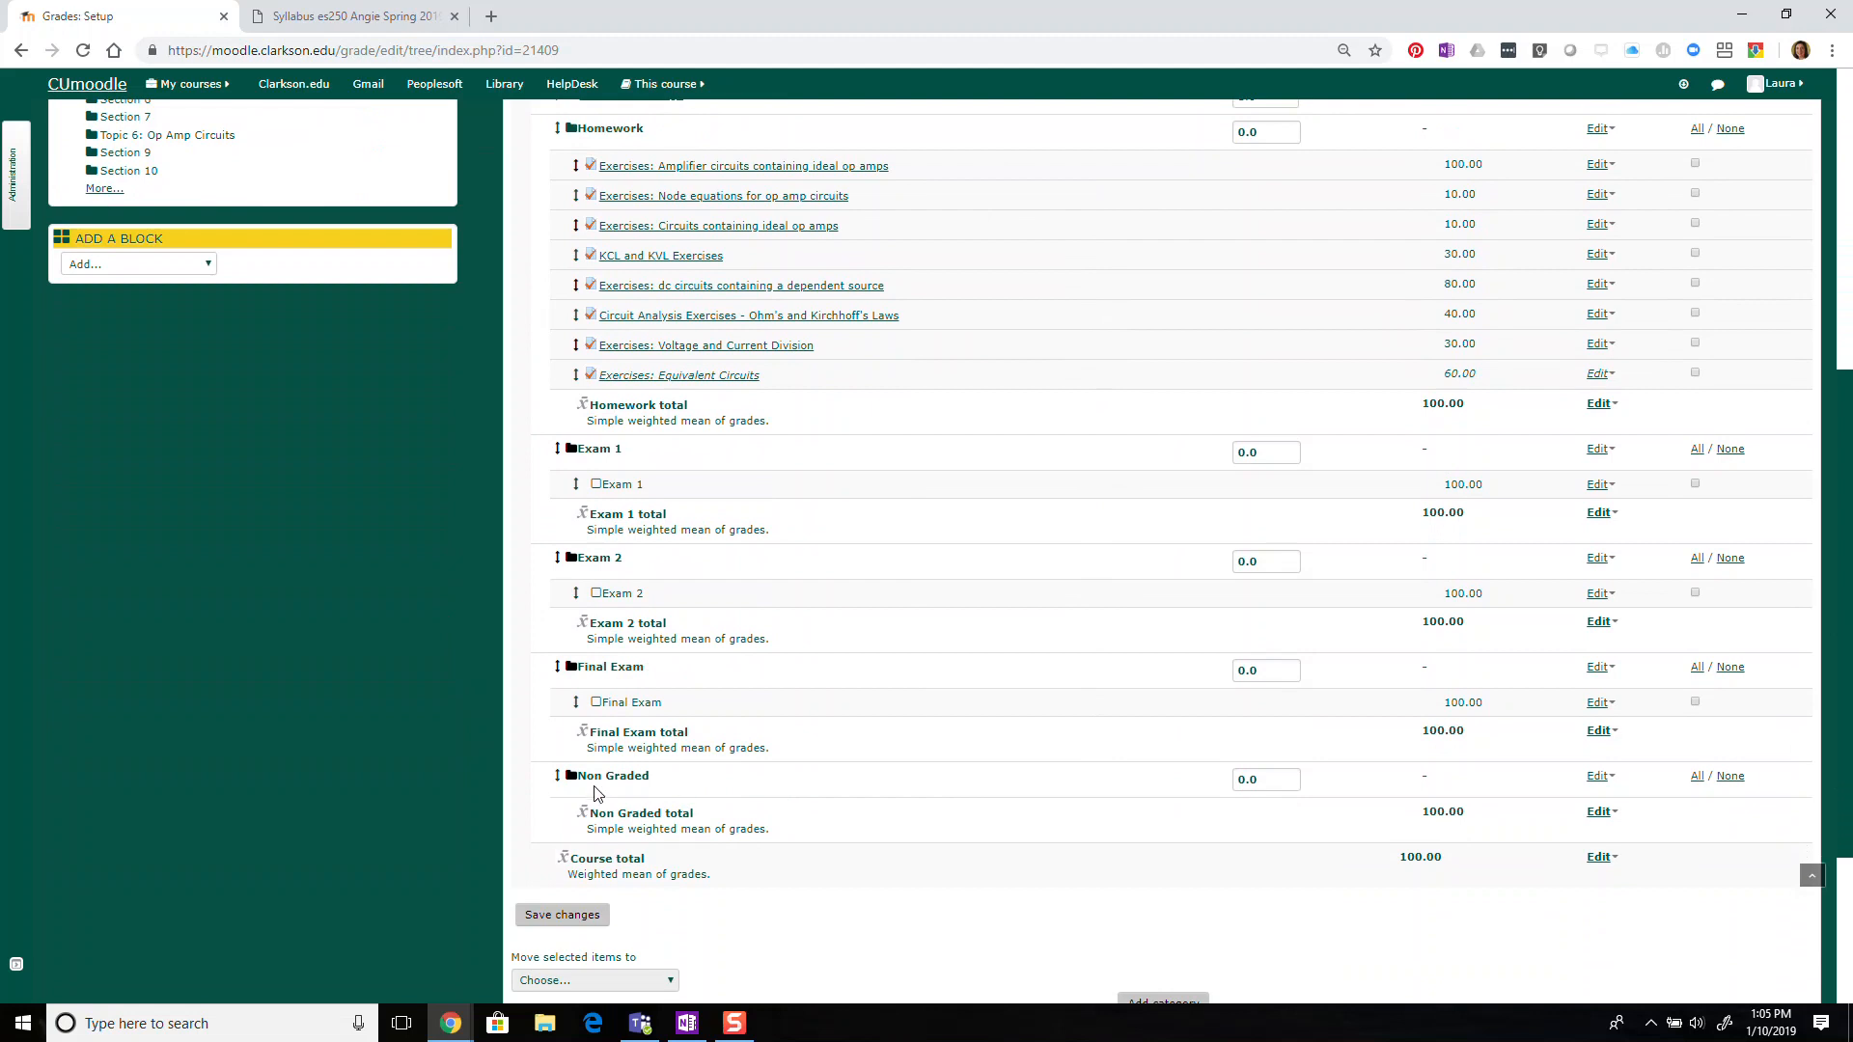
pyautogui.scroll(2, 801, 760)
pyautogui.scroll(3, 801, 760)
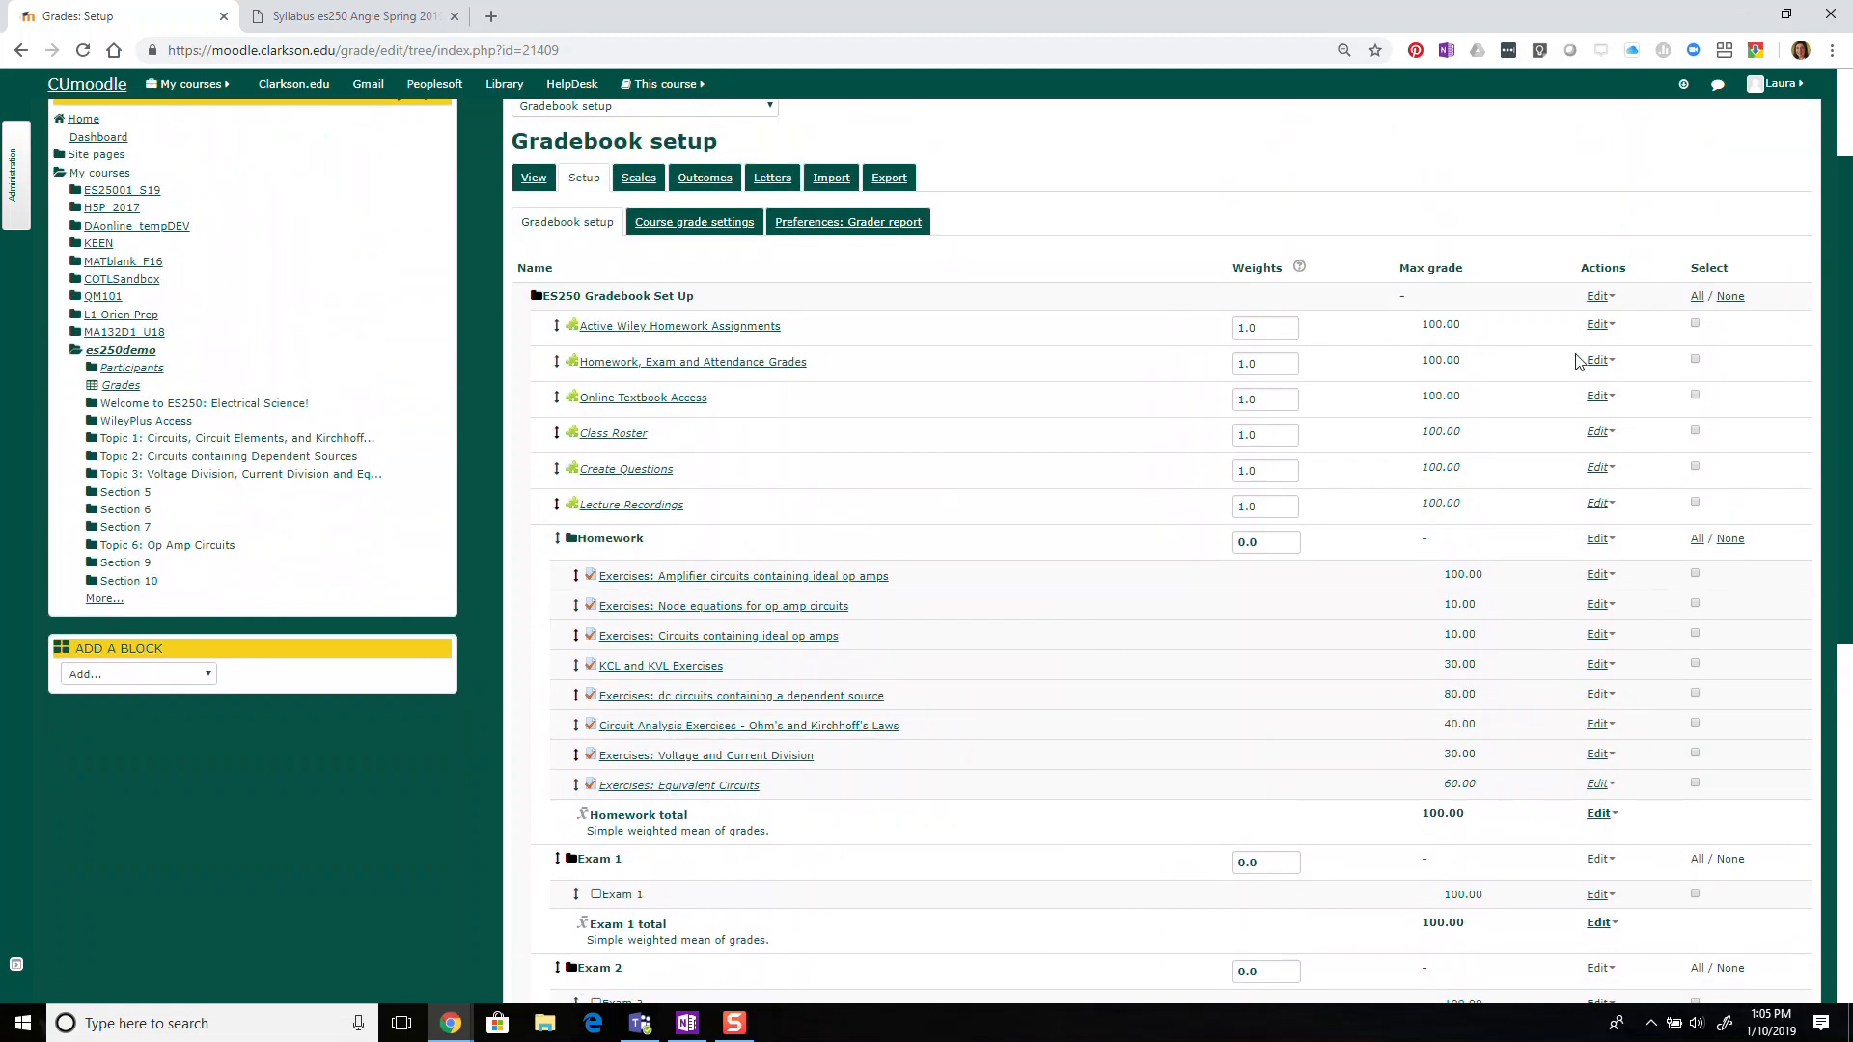
pyautogui.click(1696, 324)
pyautogui.click(1696, 360)
pyautogui.click(1696, 396)
pyautogui.click(1696, 431)
pyautogui.click(1696, 467)
pyautogui.click(1696, 503)
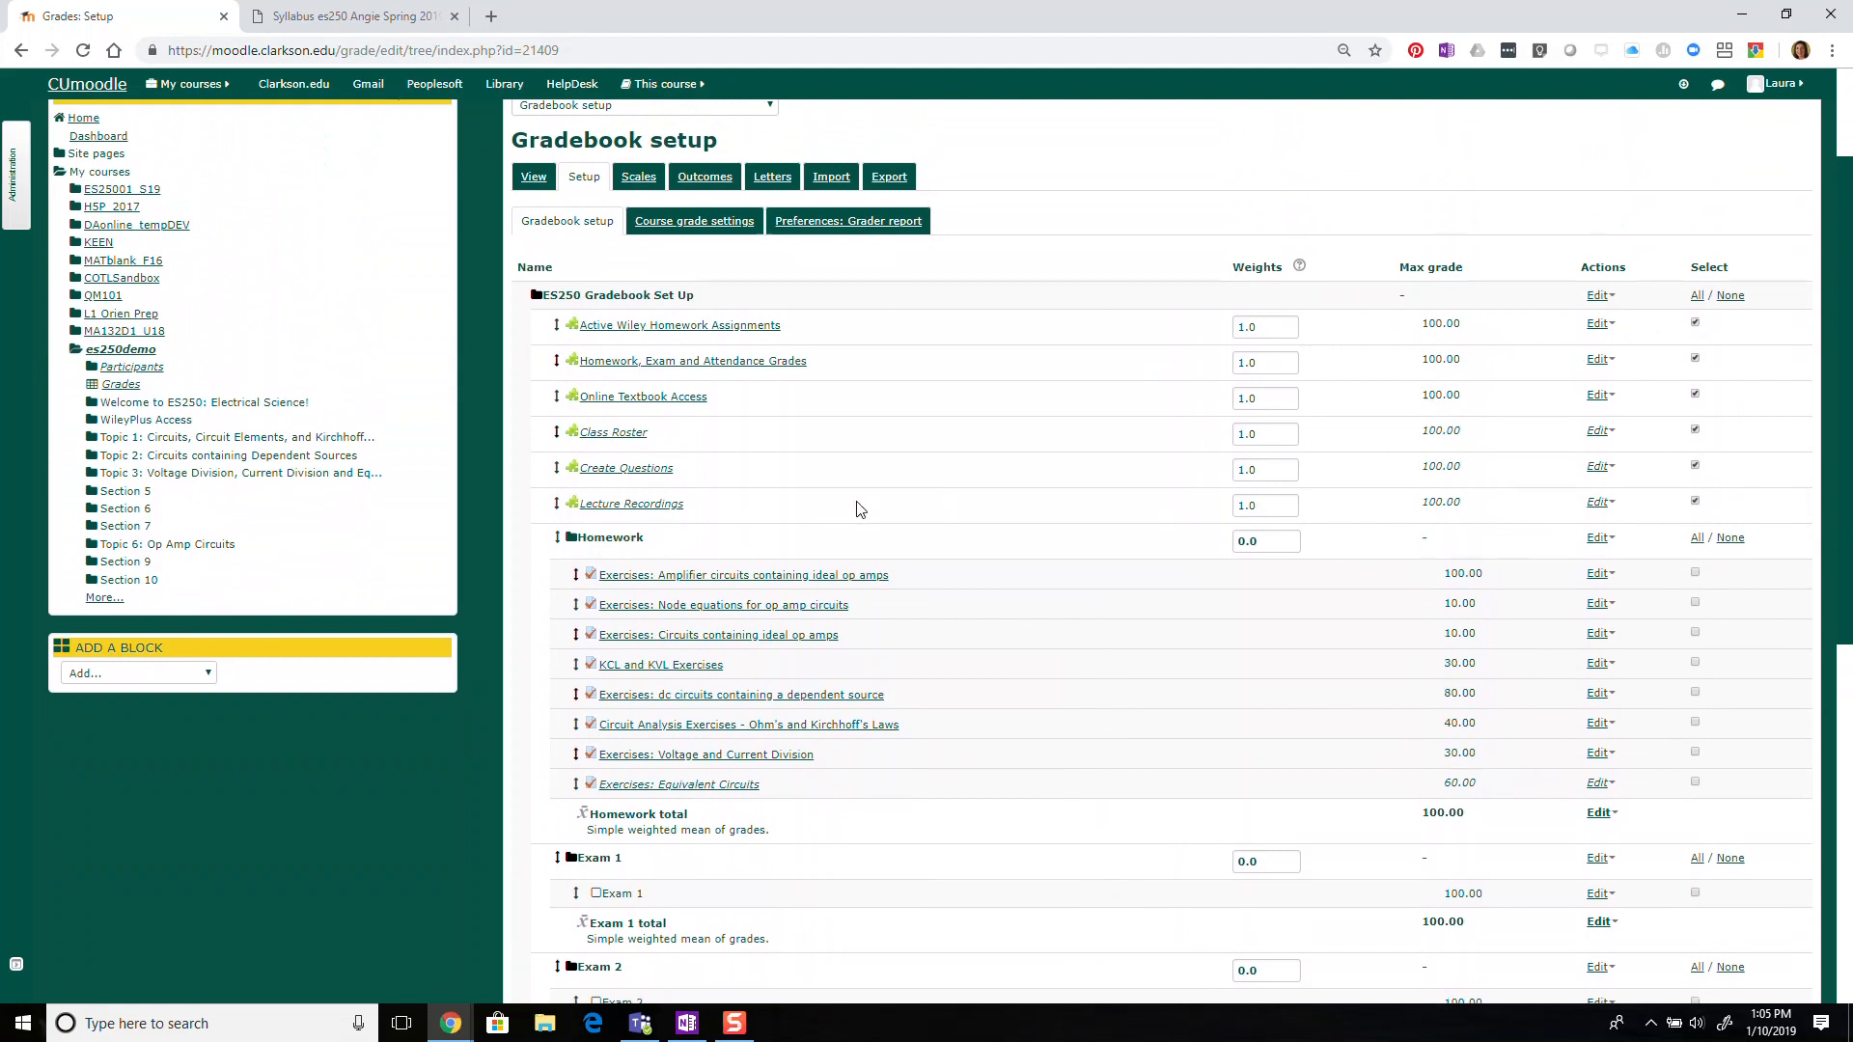
pyautogui.scroll(-7, 860, 509)
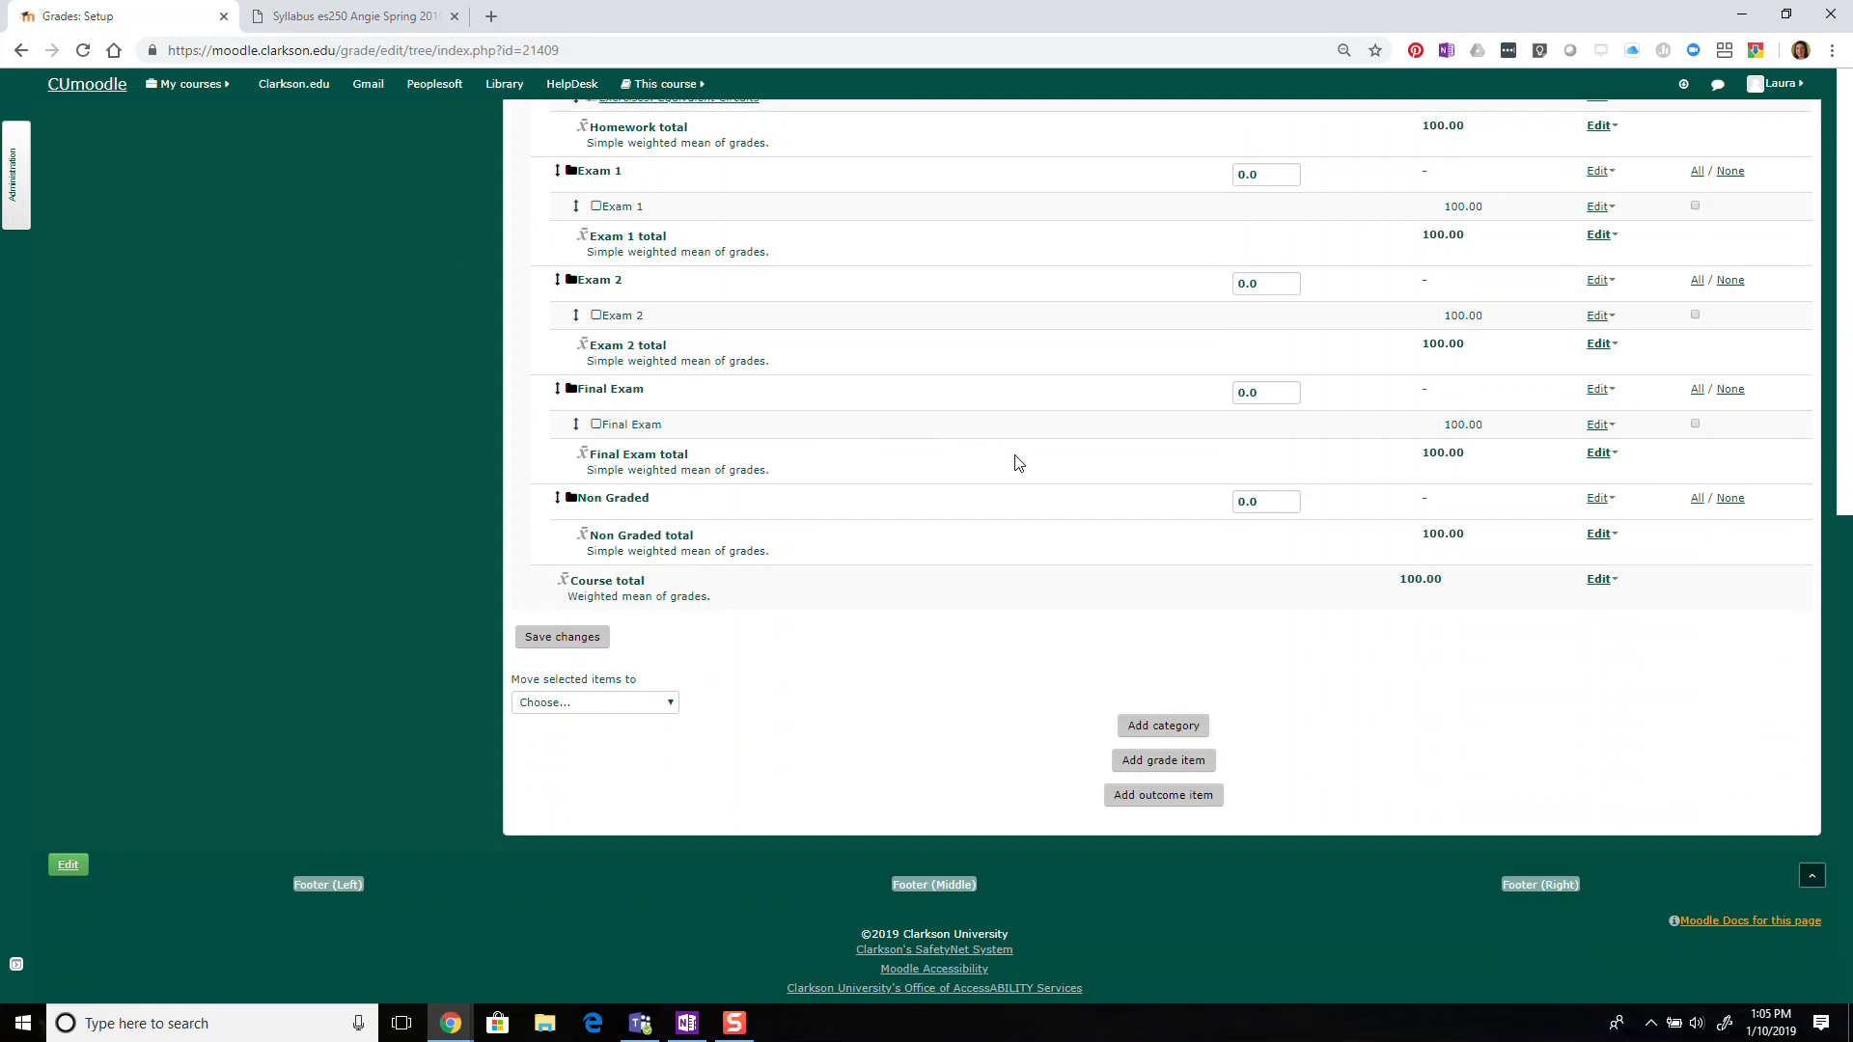
pyautogui.click(627, 713)
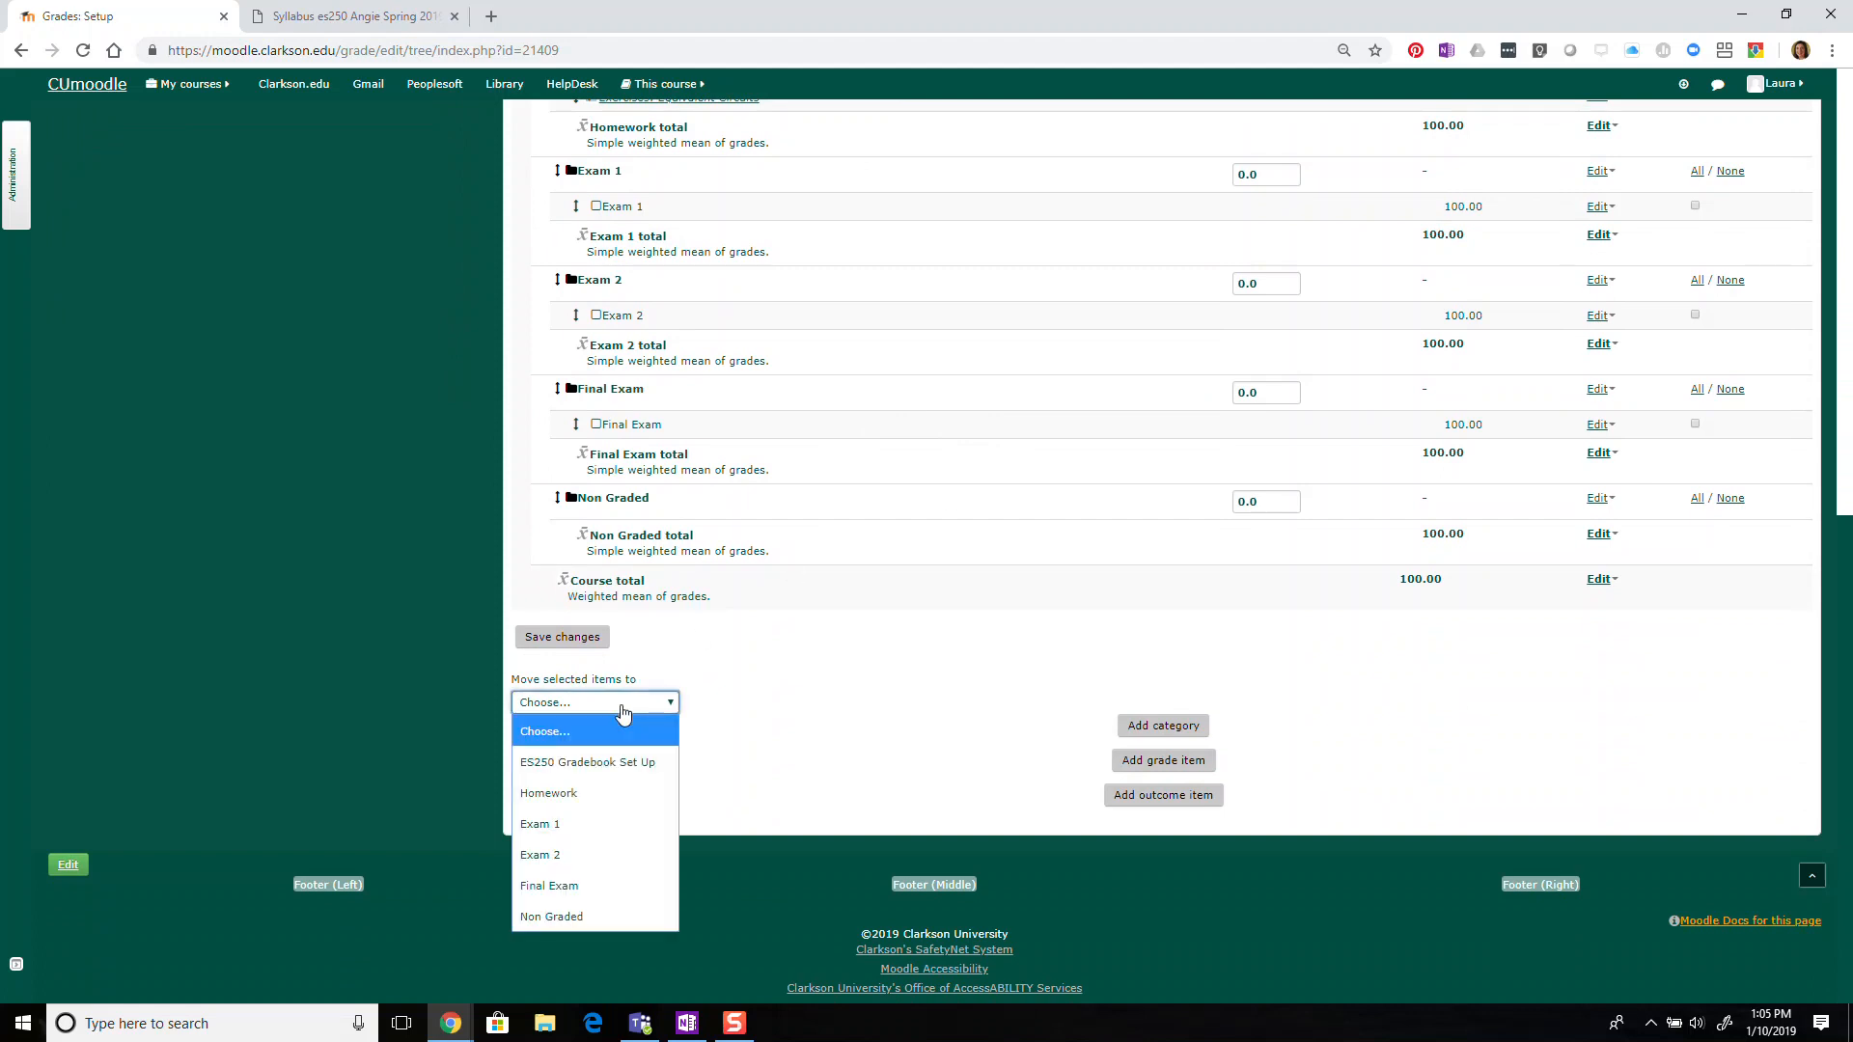
pyautogui.click(594, 918)
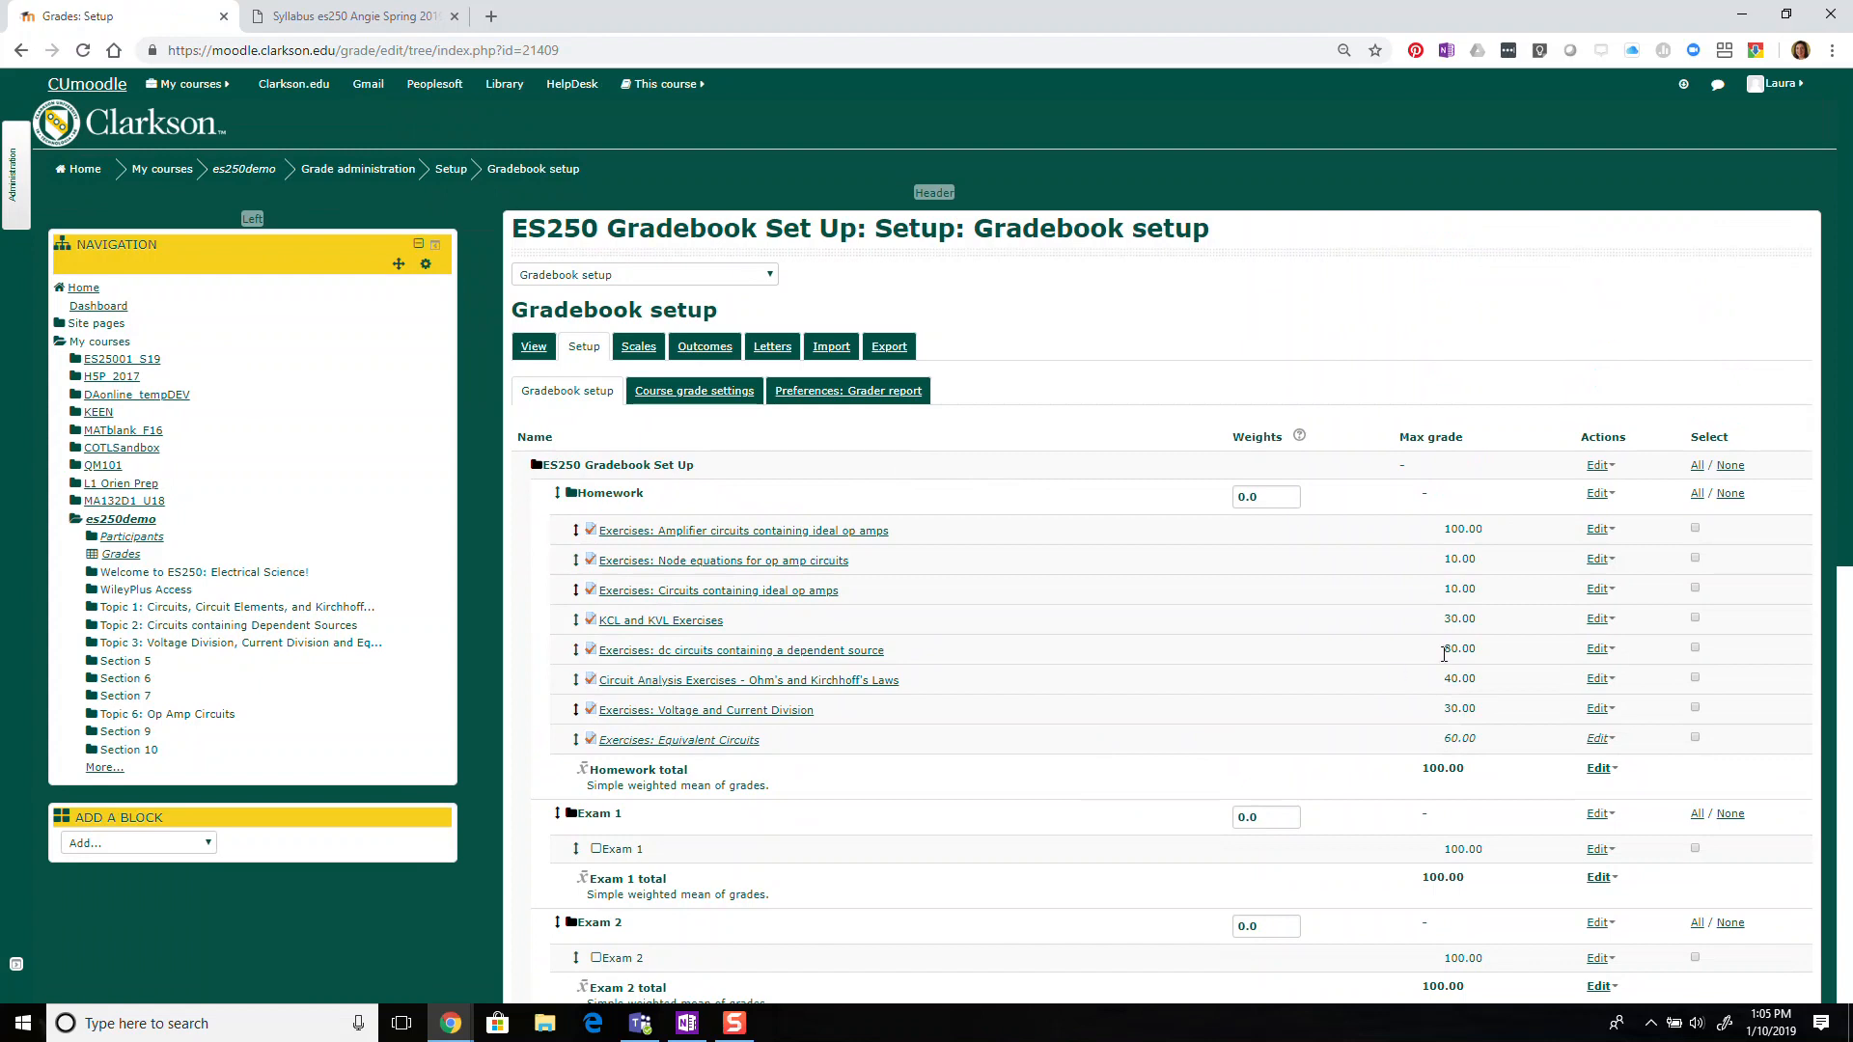
pyautogui.scroll(-6, 1329, 659)
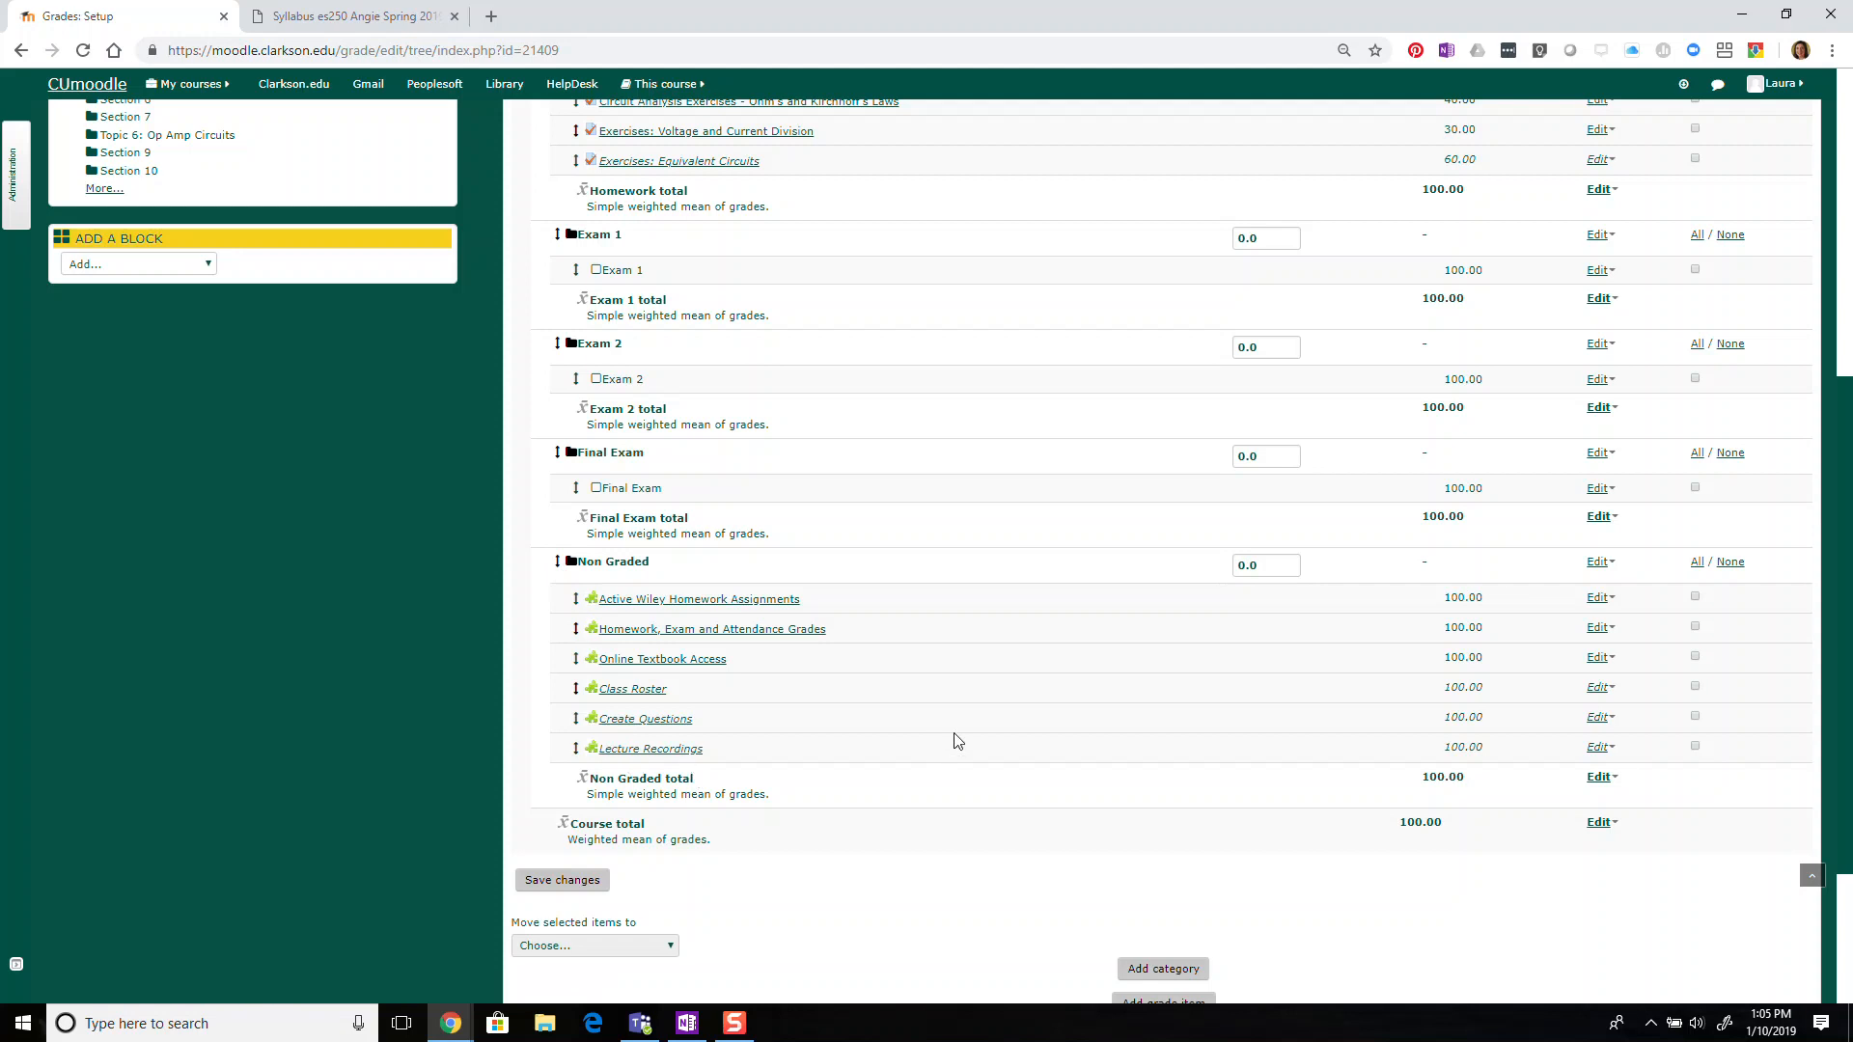
pyautogui.scroll(4, 955, 741)
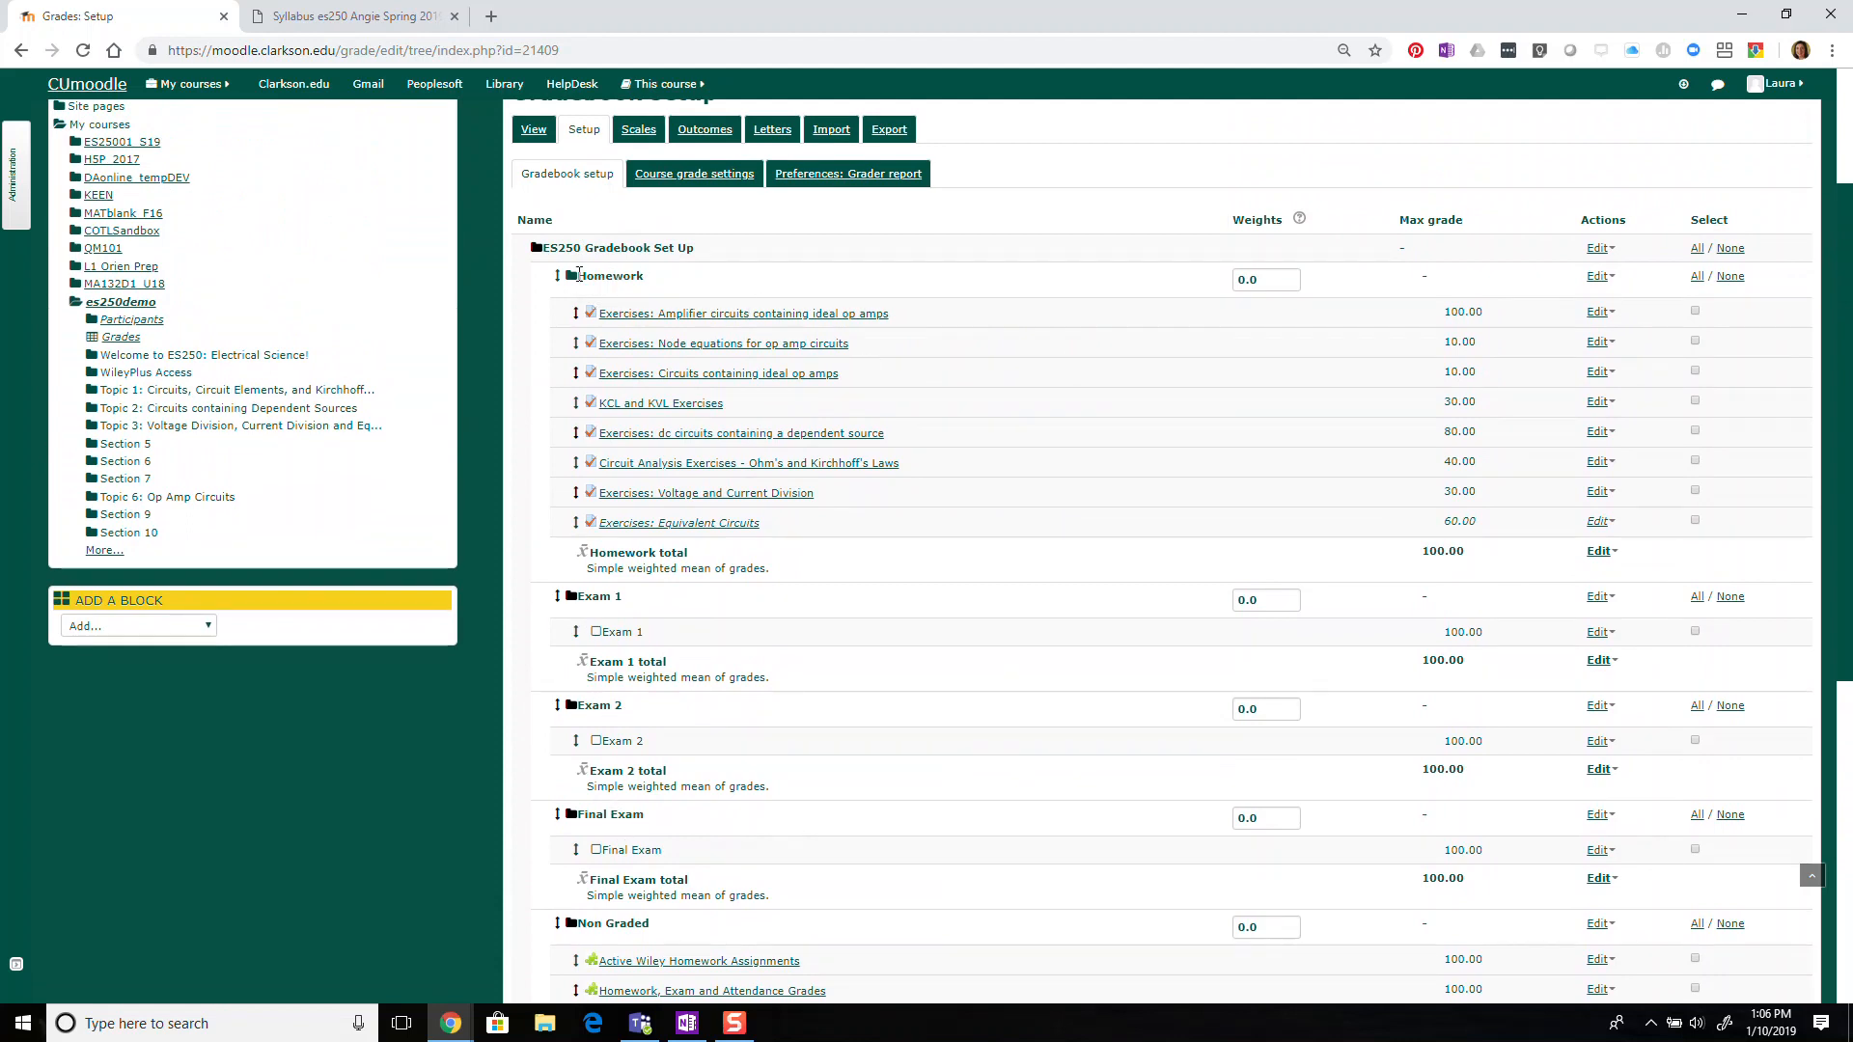
# Set the category weights to Homework 0.15, Exam 1 0.25, Exam 2 0.25, Final Exam 0.35 and Non Graded 0.0, and save them.
pyautogui.click(1264, 285)
pyautogui.click(1267, 608)
pyautogui.click(1273, 712)
pyautogui.scroll(-2, 1273, 712)
pyautogui.click(1272, 651)
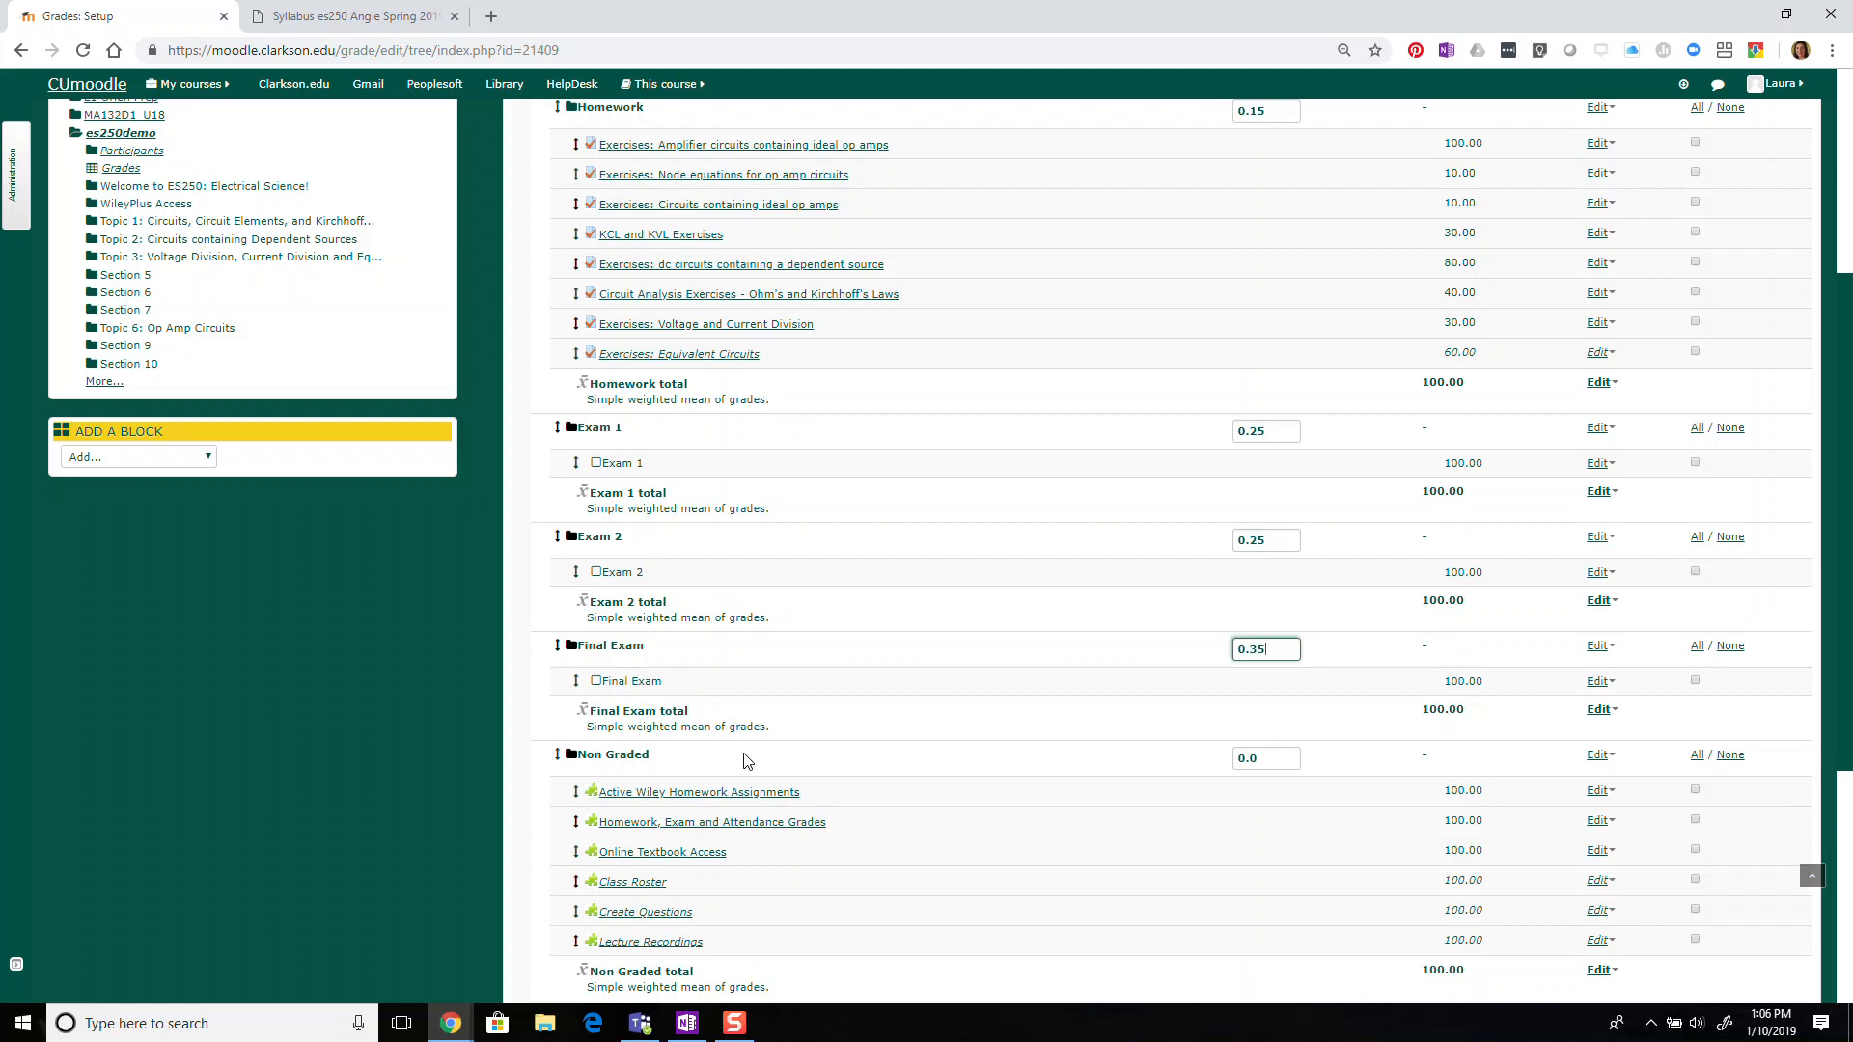
pyautogui.click(1287, 761)
pyautogui.scroll(-2, 1287, 761)
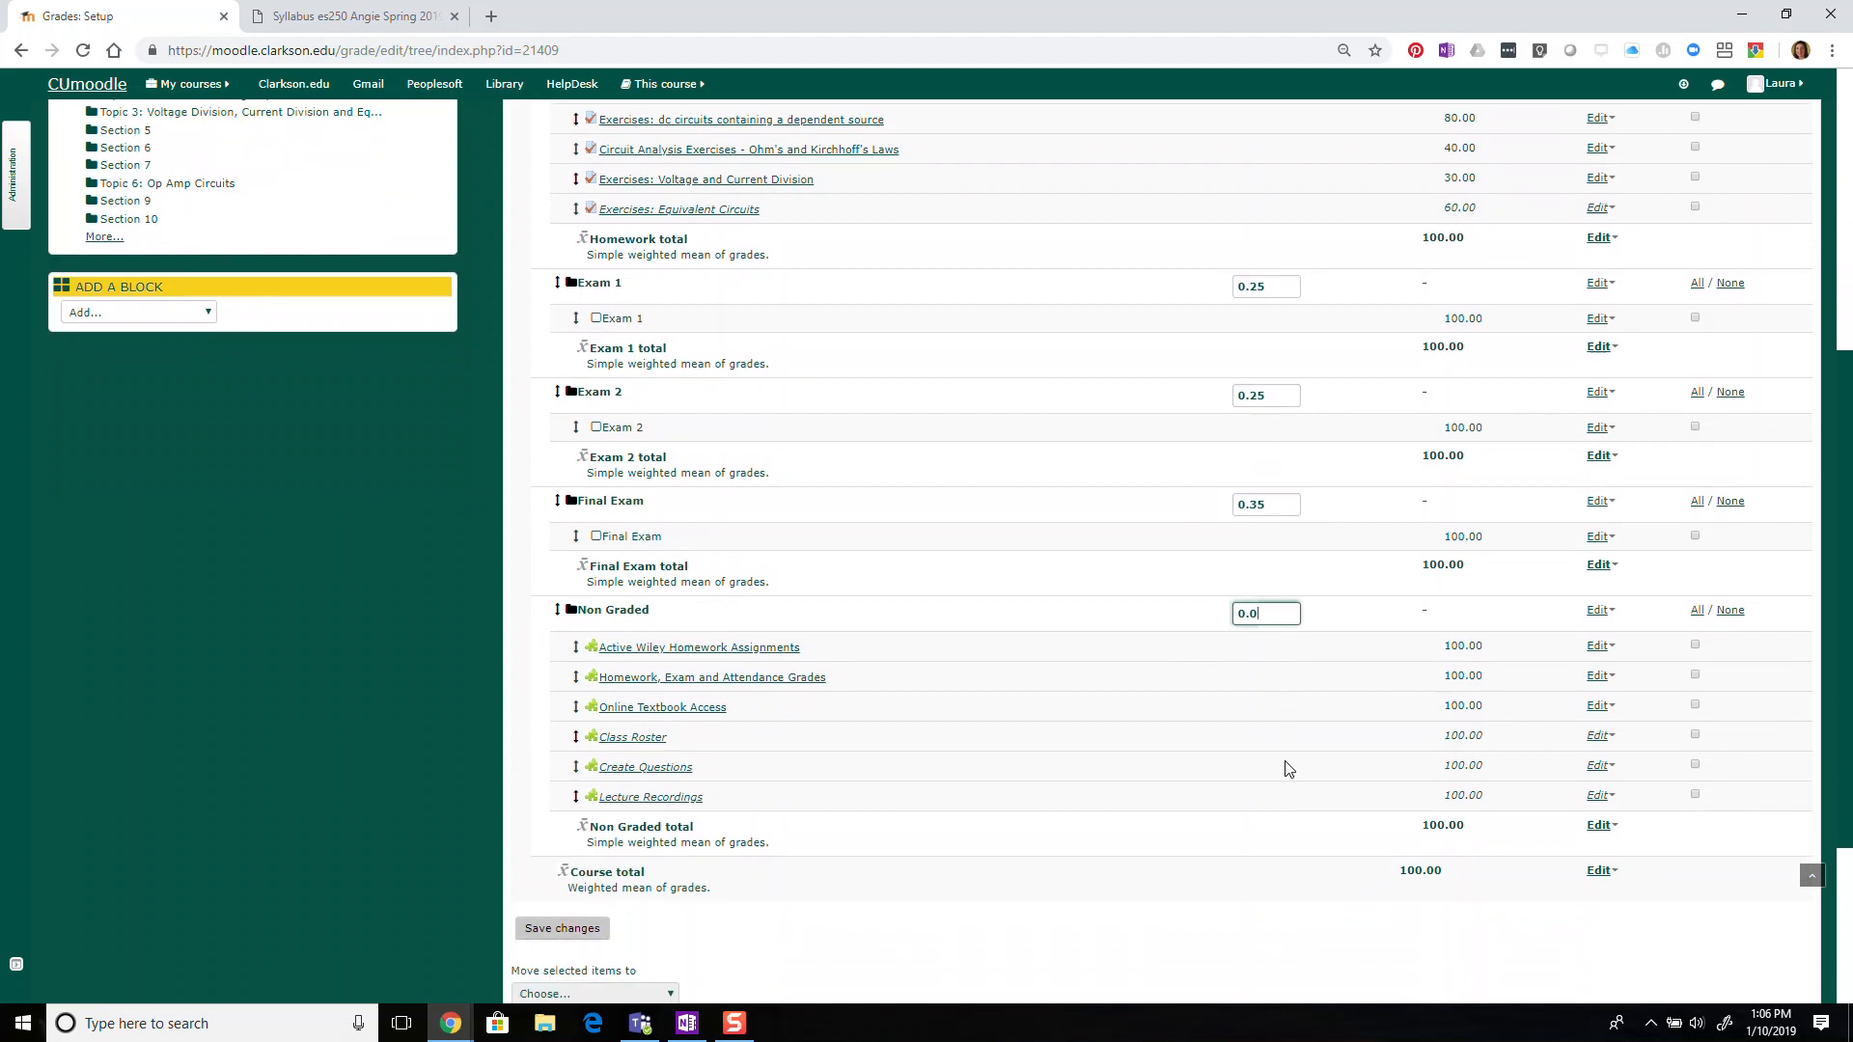
pyautogui.click(529, 907)
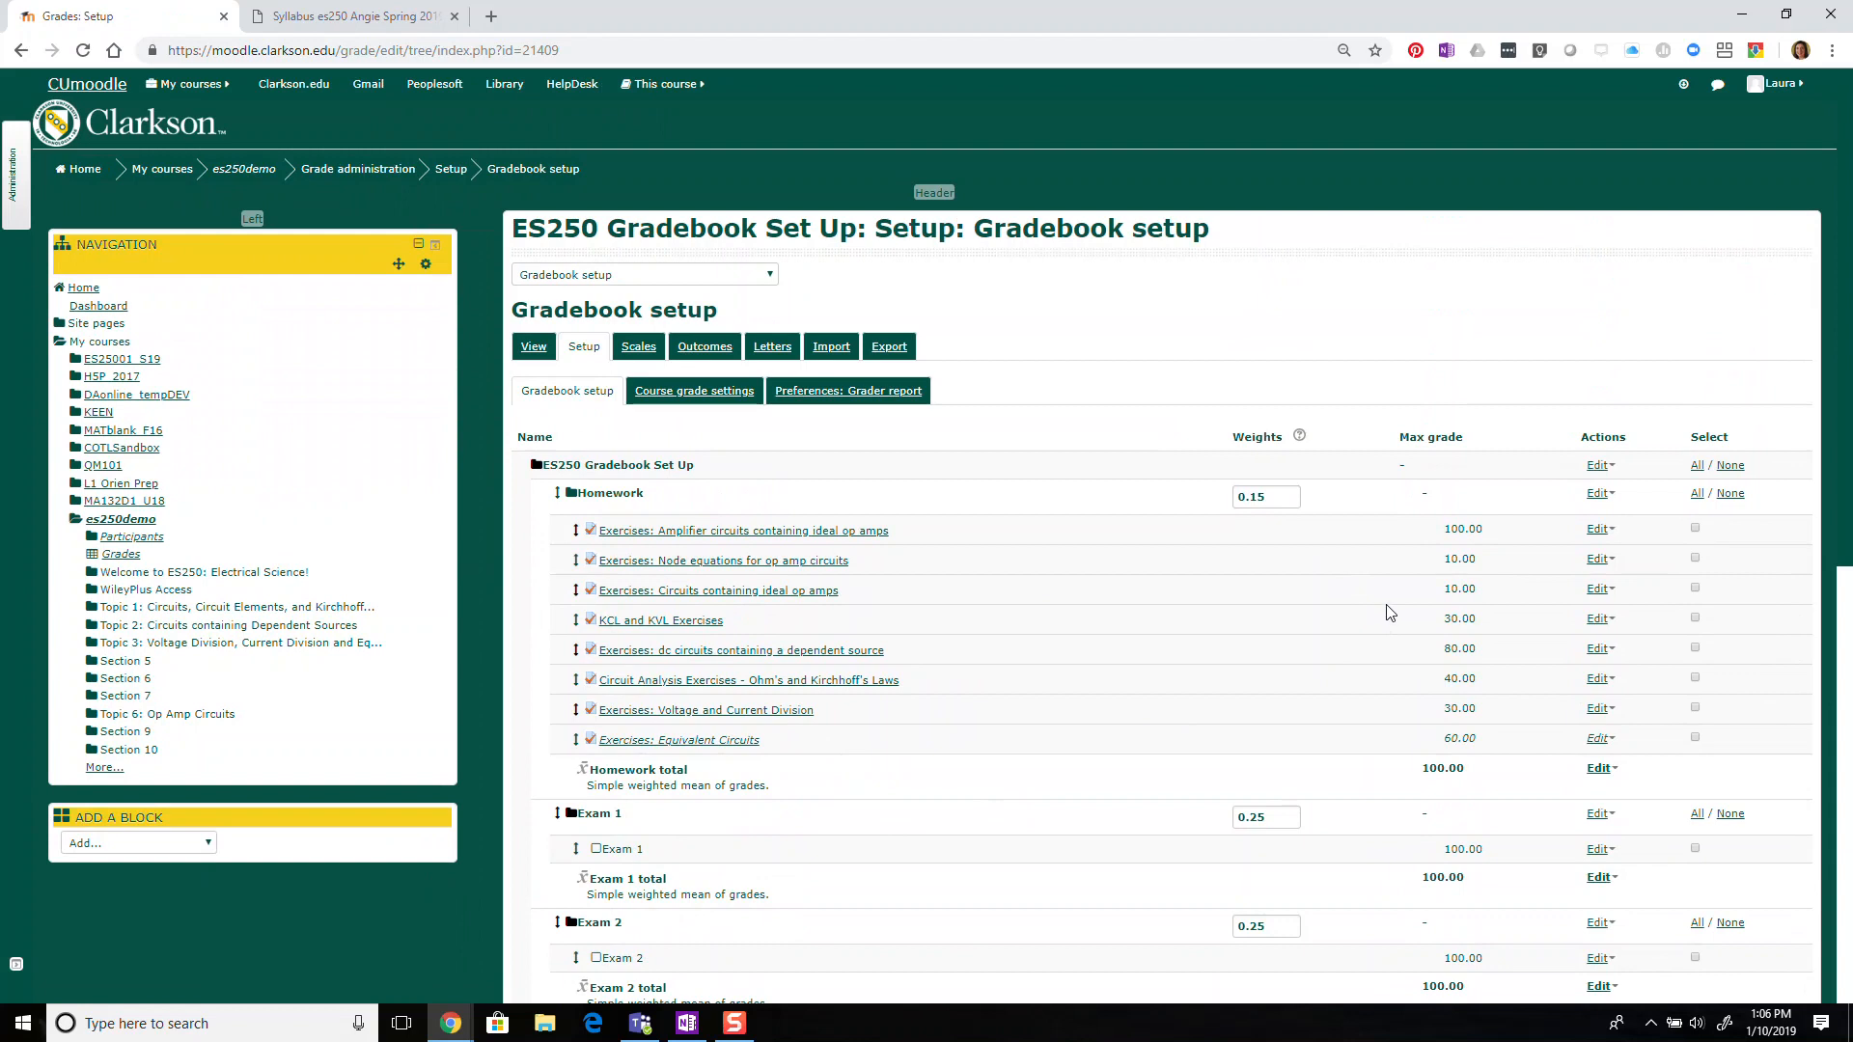
# Change the Homework category's aggregation to Weighted mean of grades and save the category.
pyautogui.scroll(-2, 950, 670)
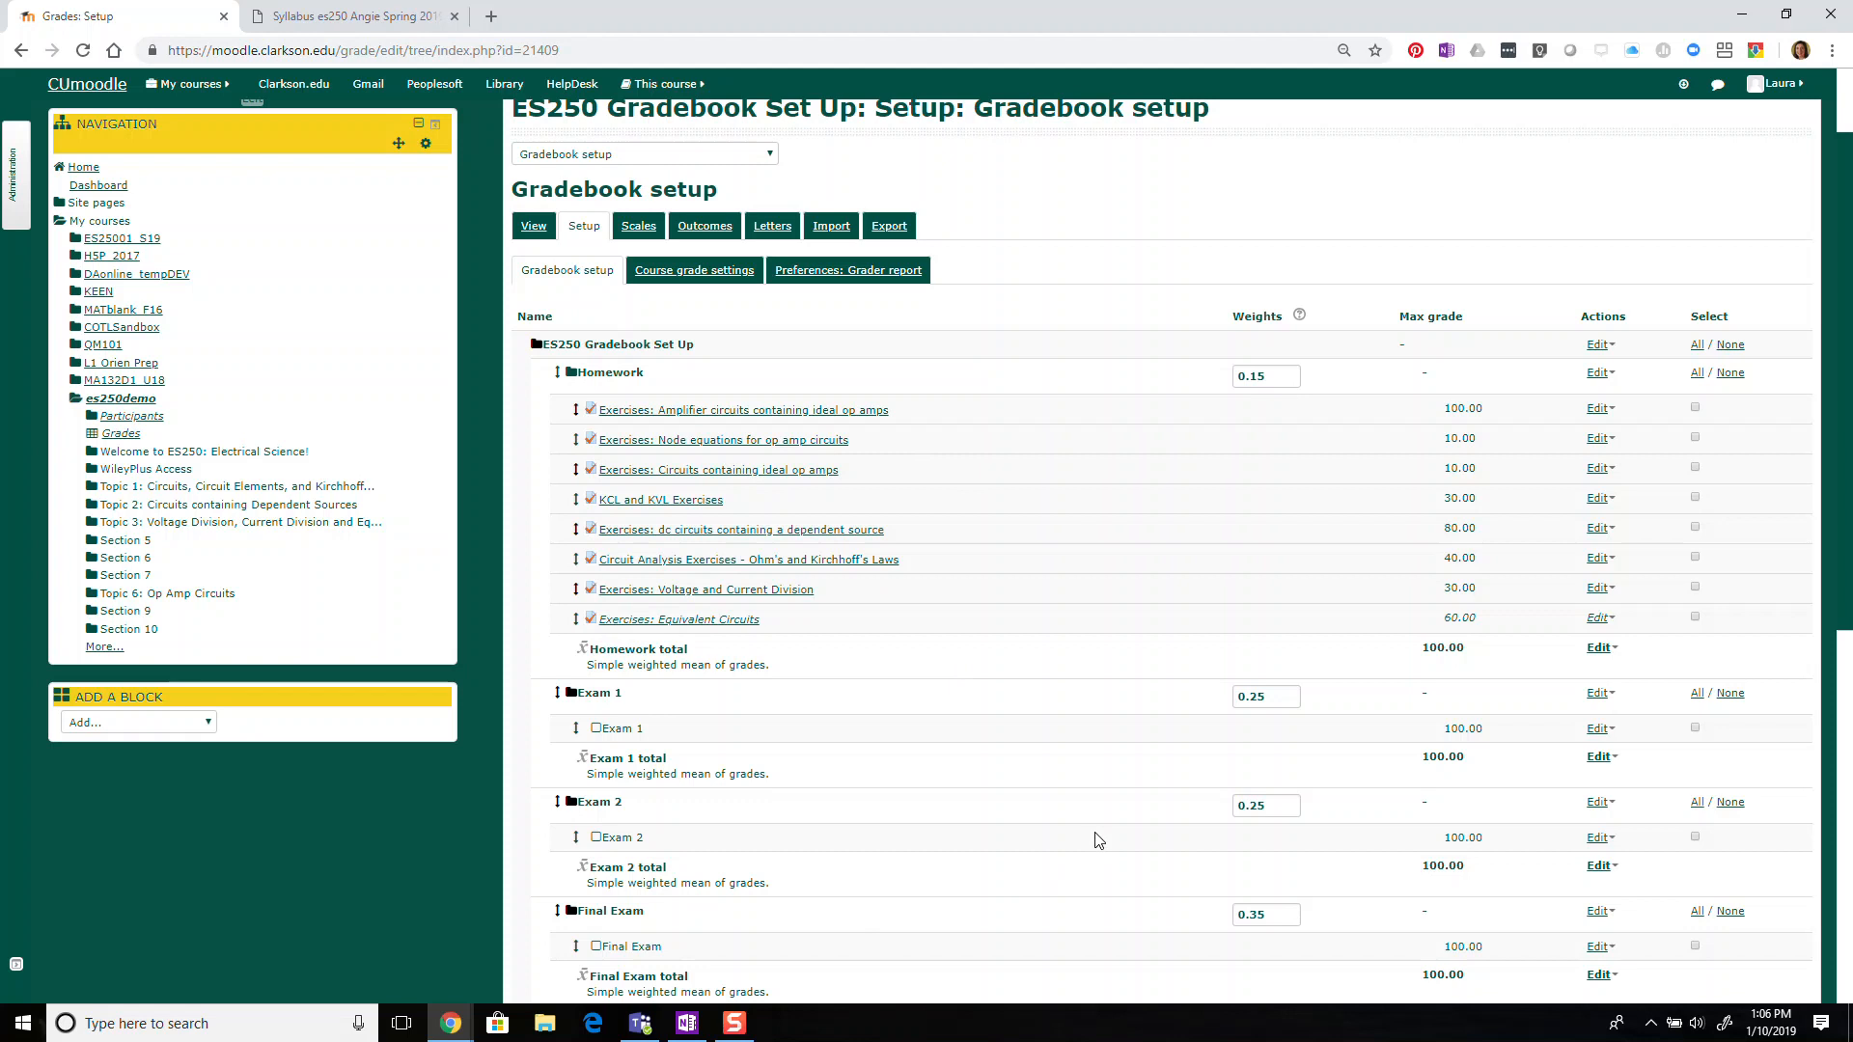
pyautogui.scroll(-2, 1097, 840)
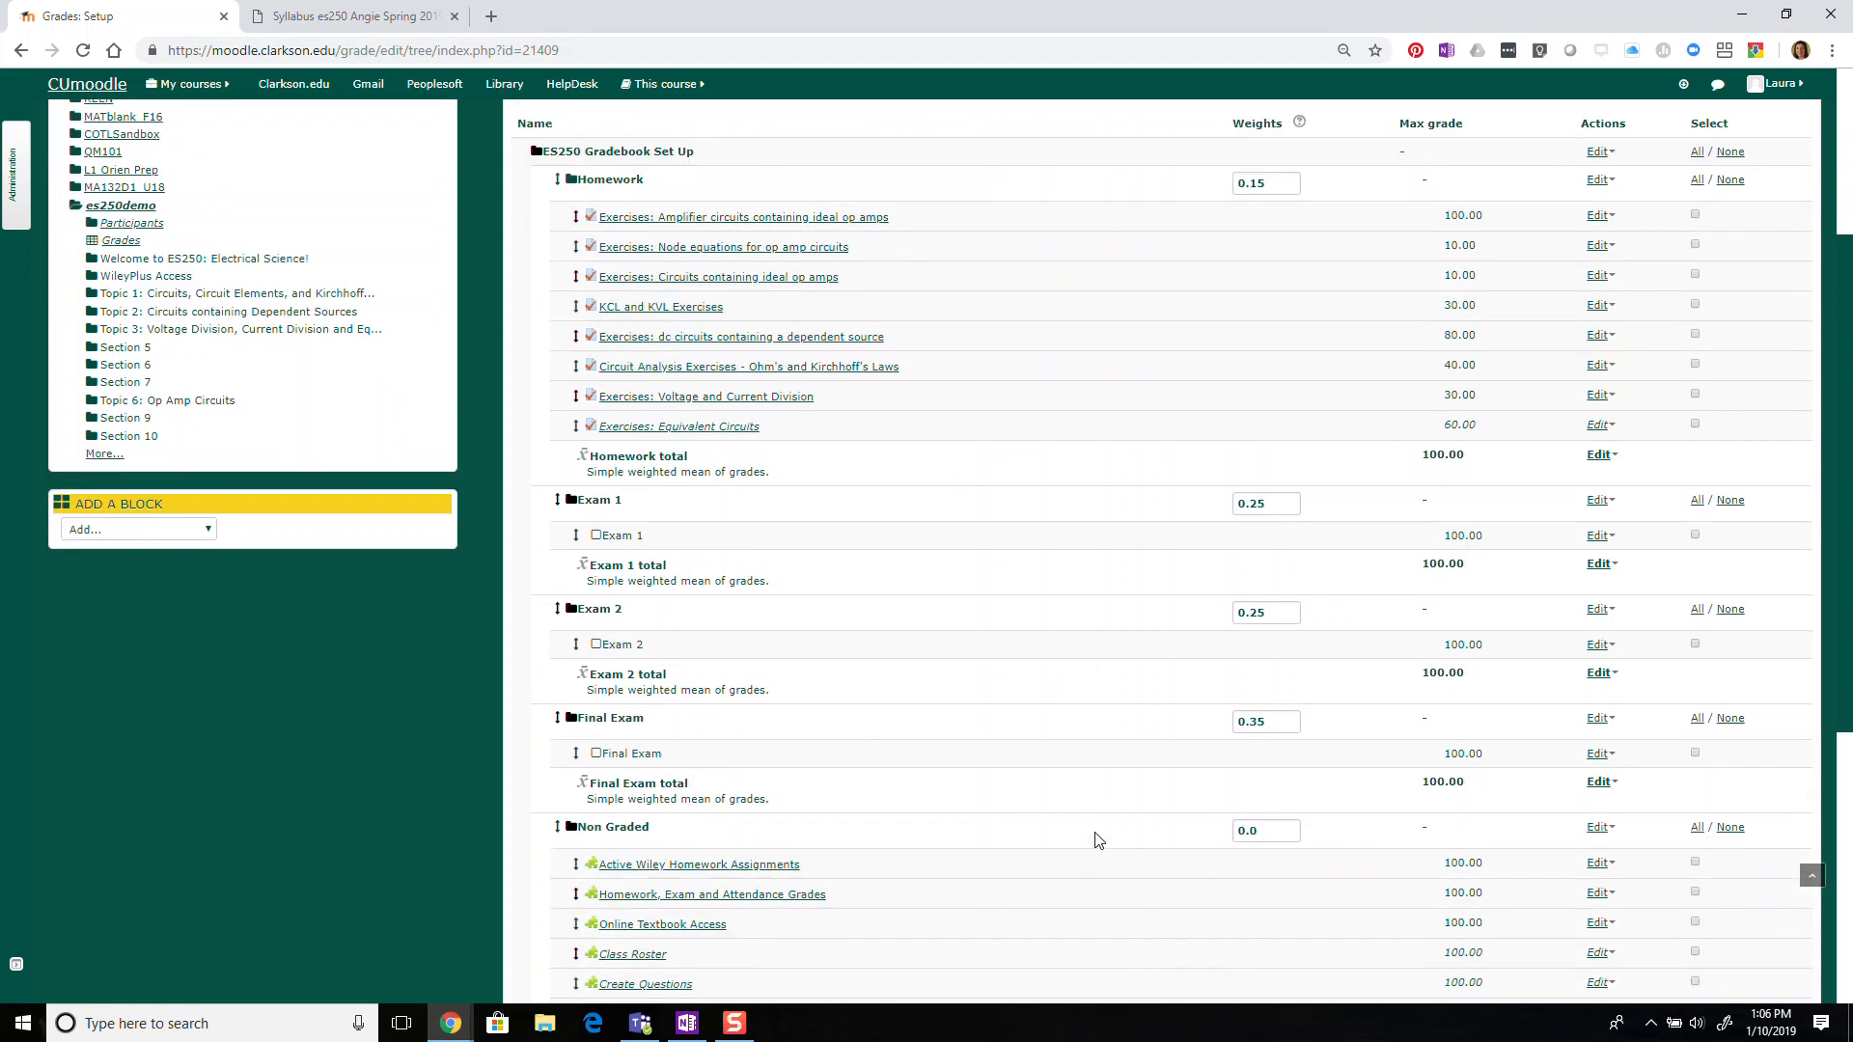
pyautogui.scroll(1, 1098, 840)
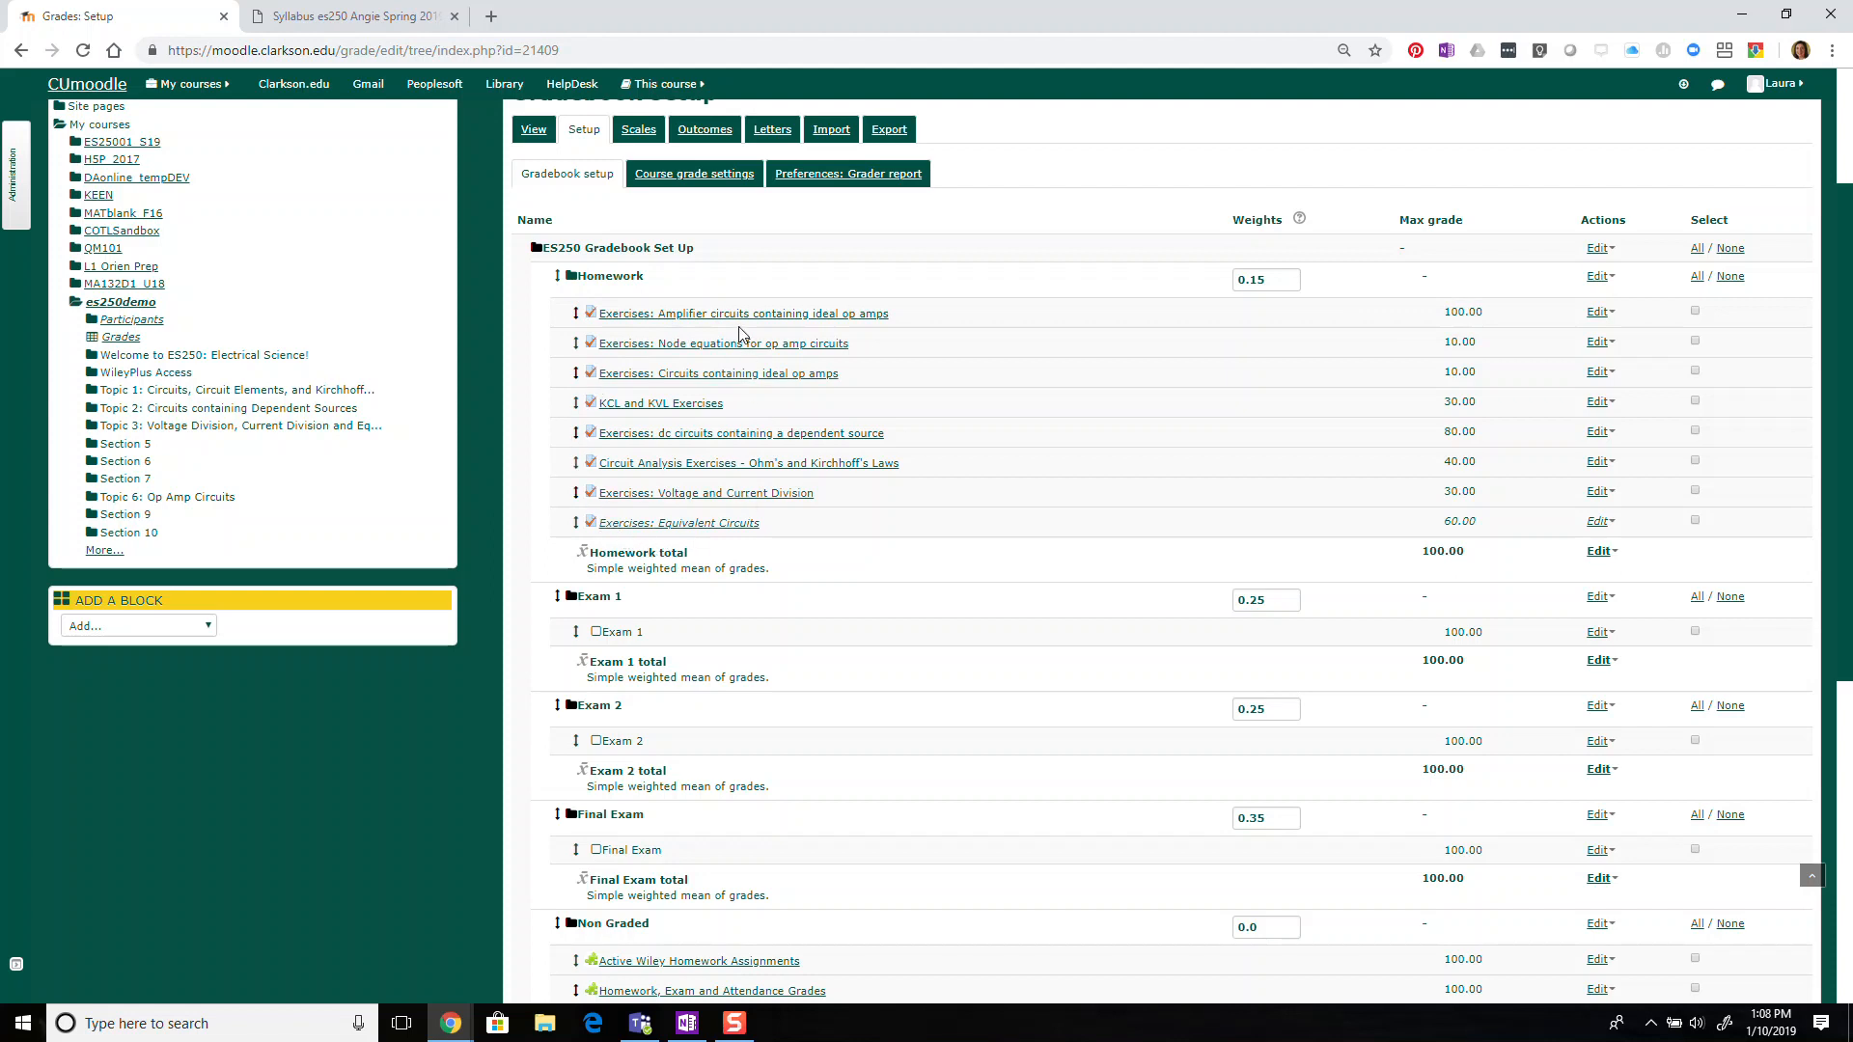
pyautogui.click(1599, 282)
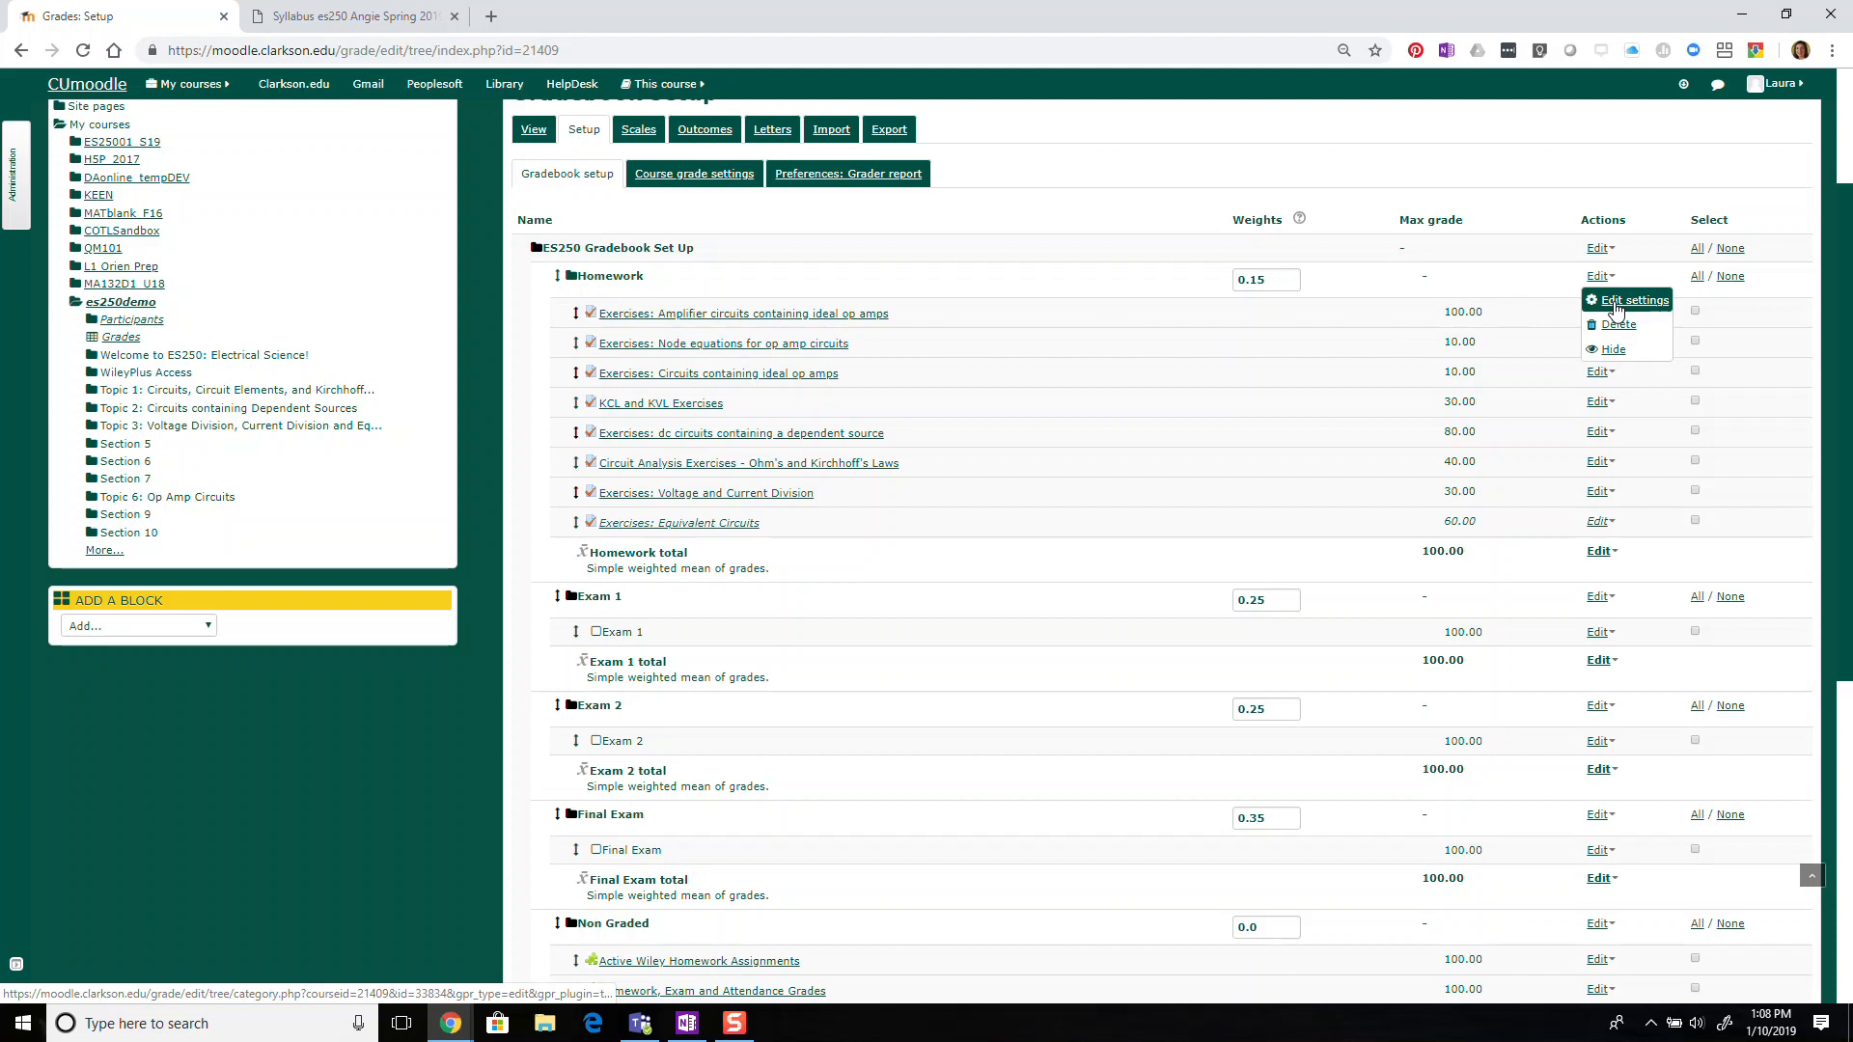
pyautogui.click(1616, 304)
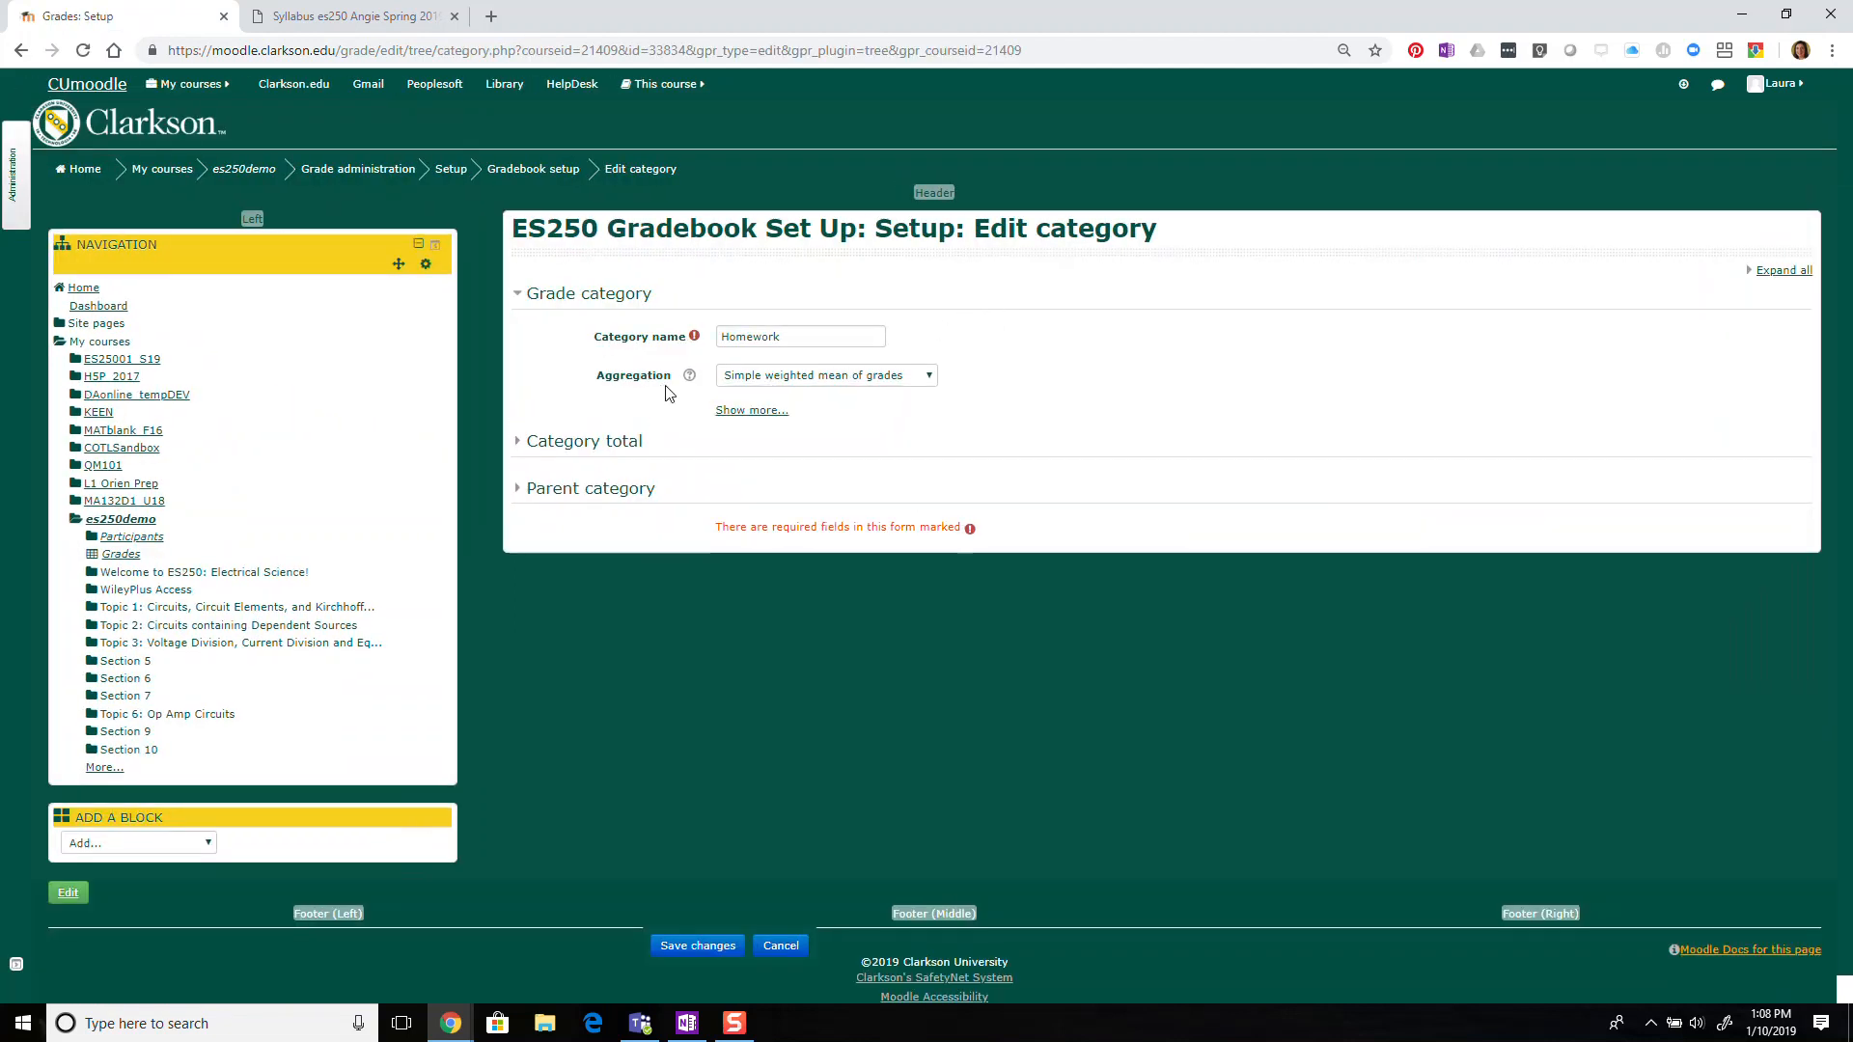
pyautogui.click(778, 378)
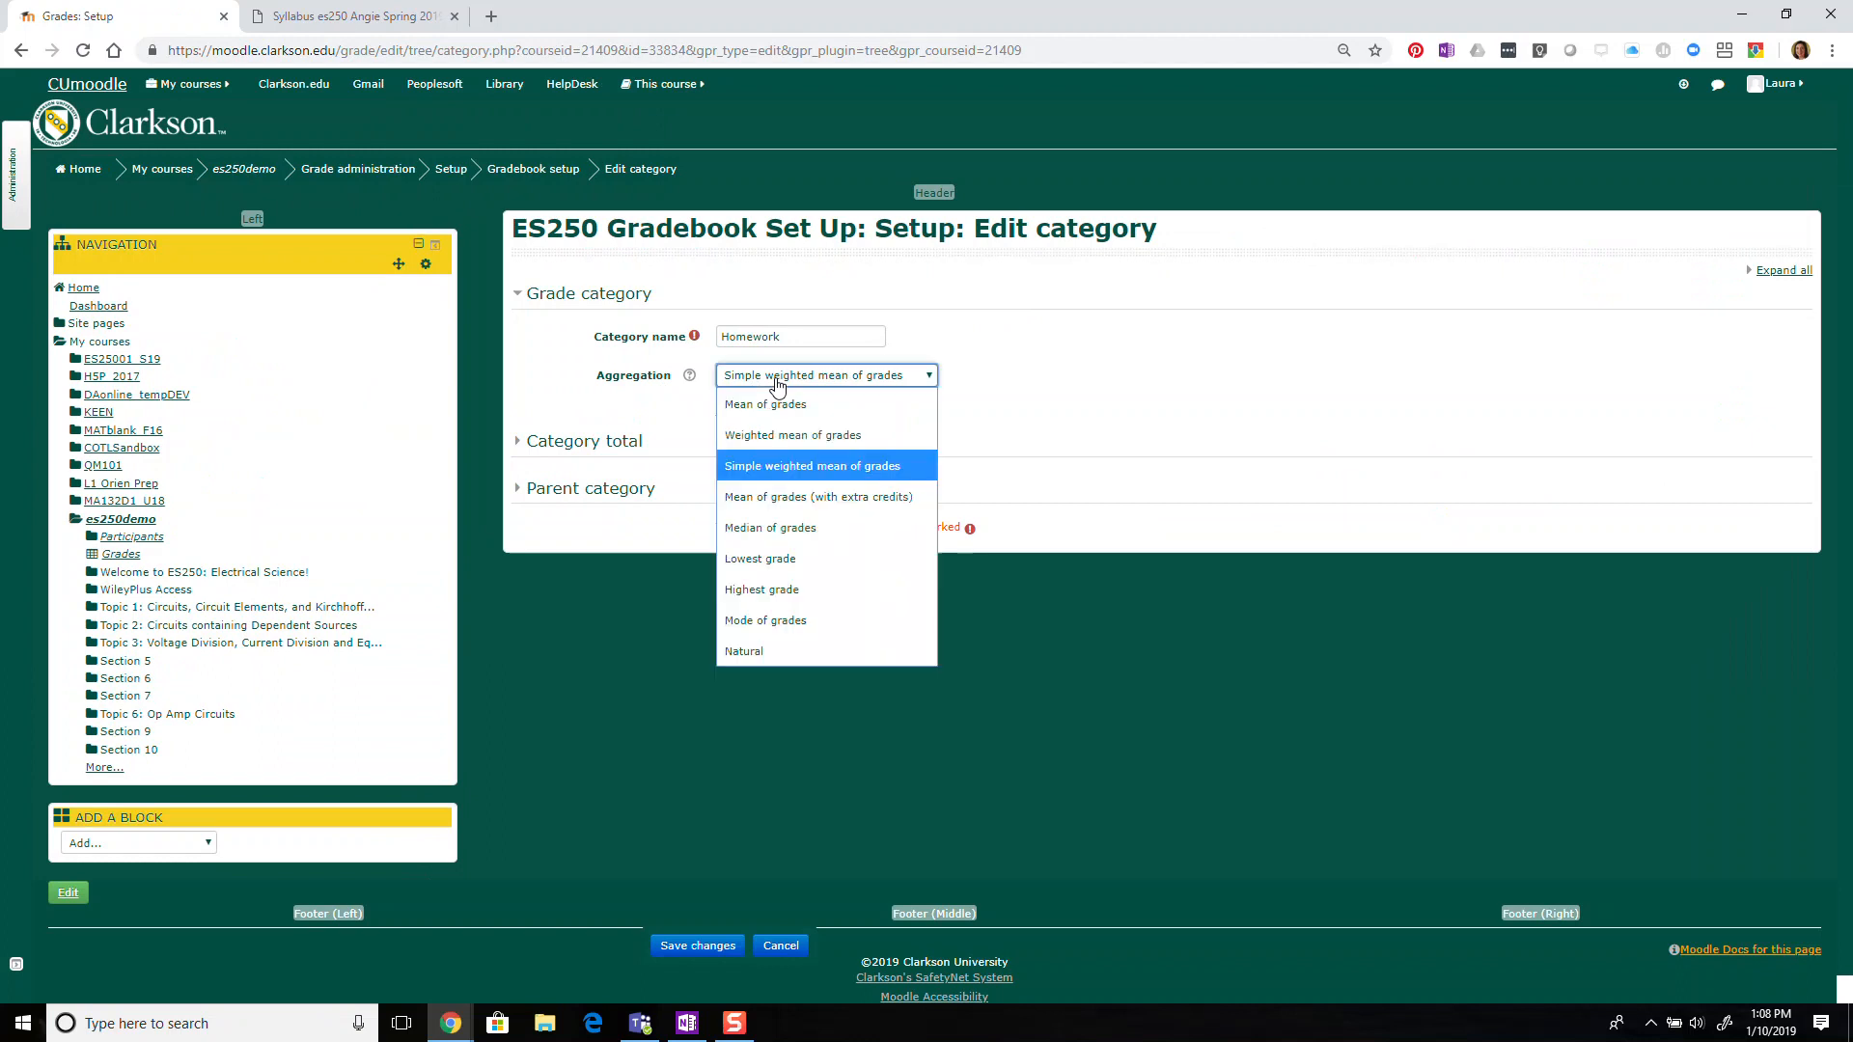
pyautogui.click(790, 436)
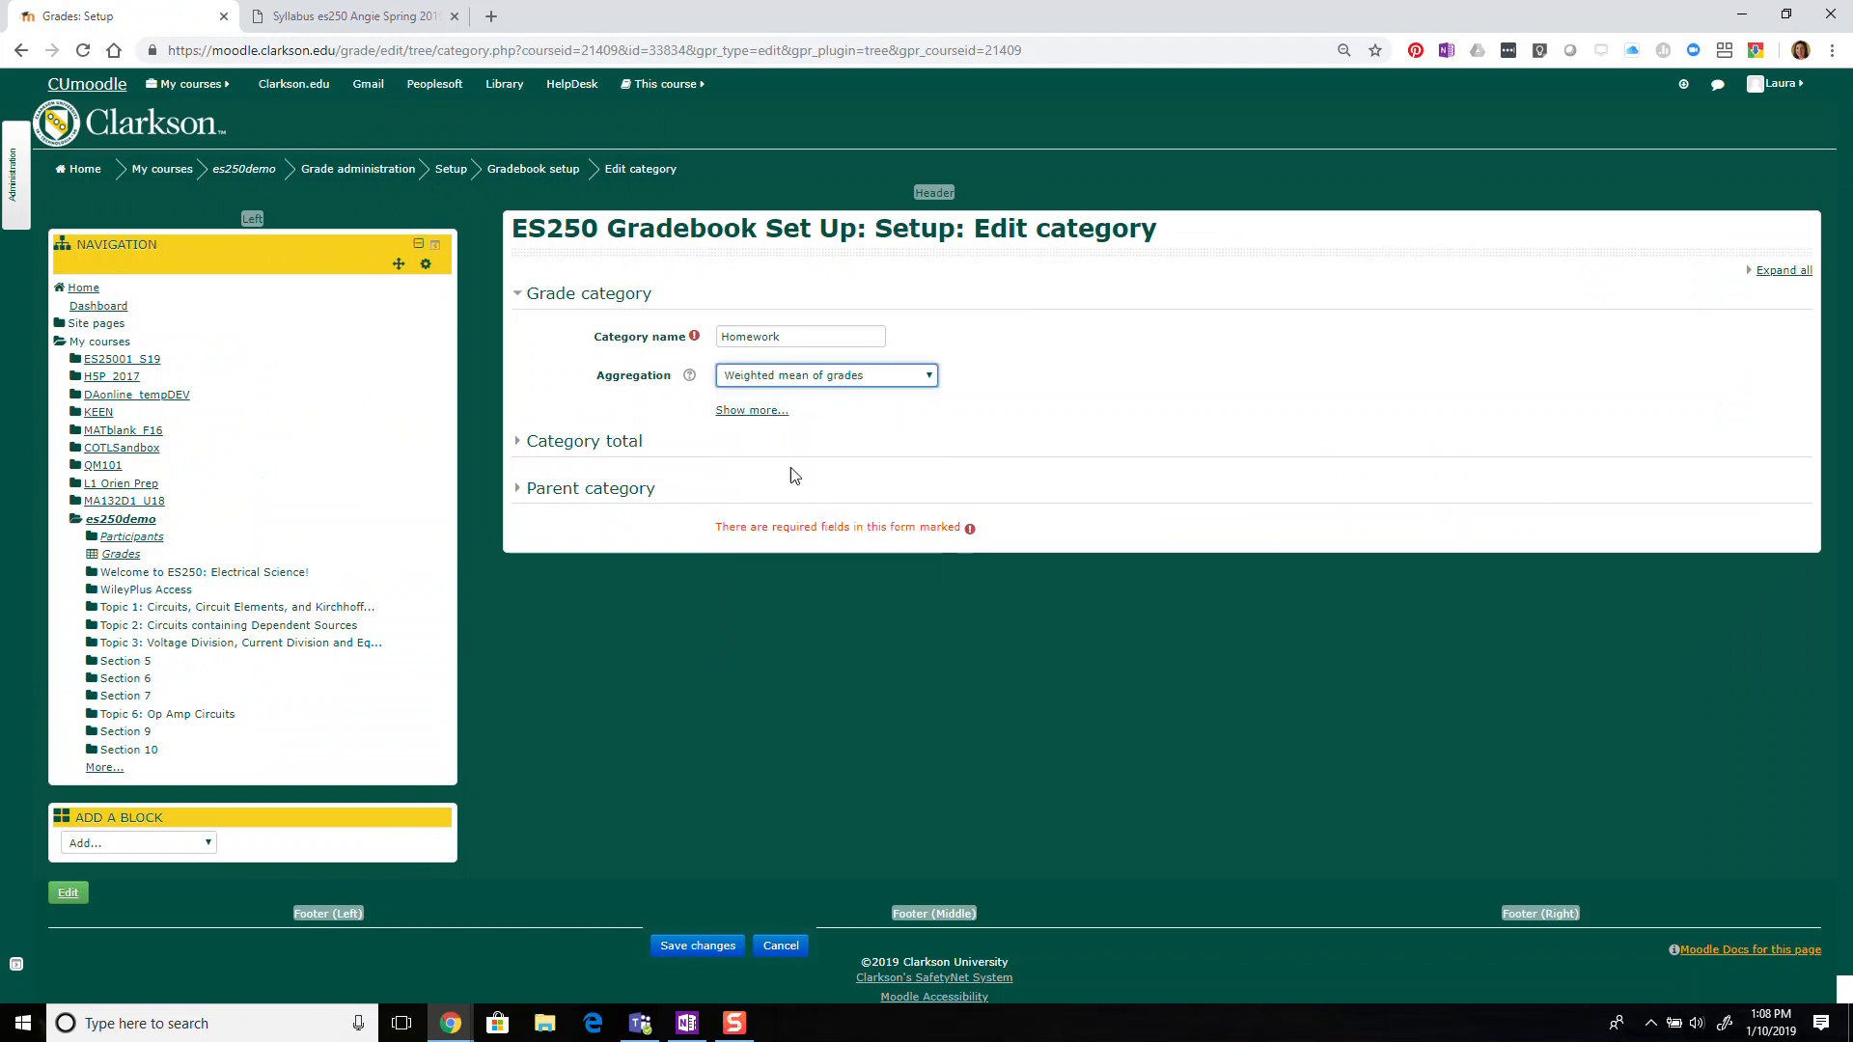
pyautogui.click(689, 947)
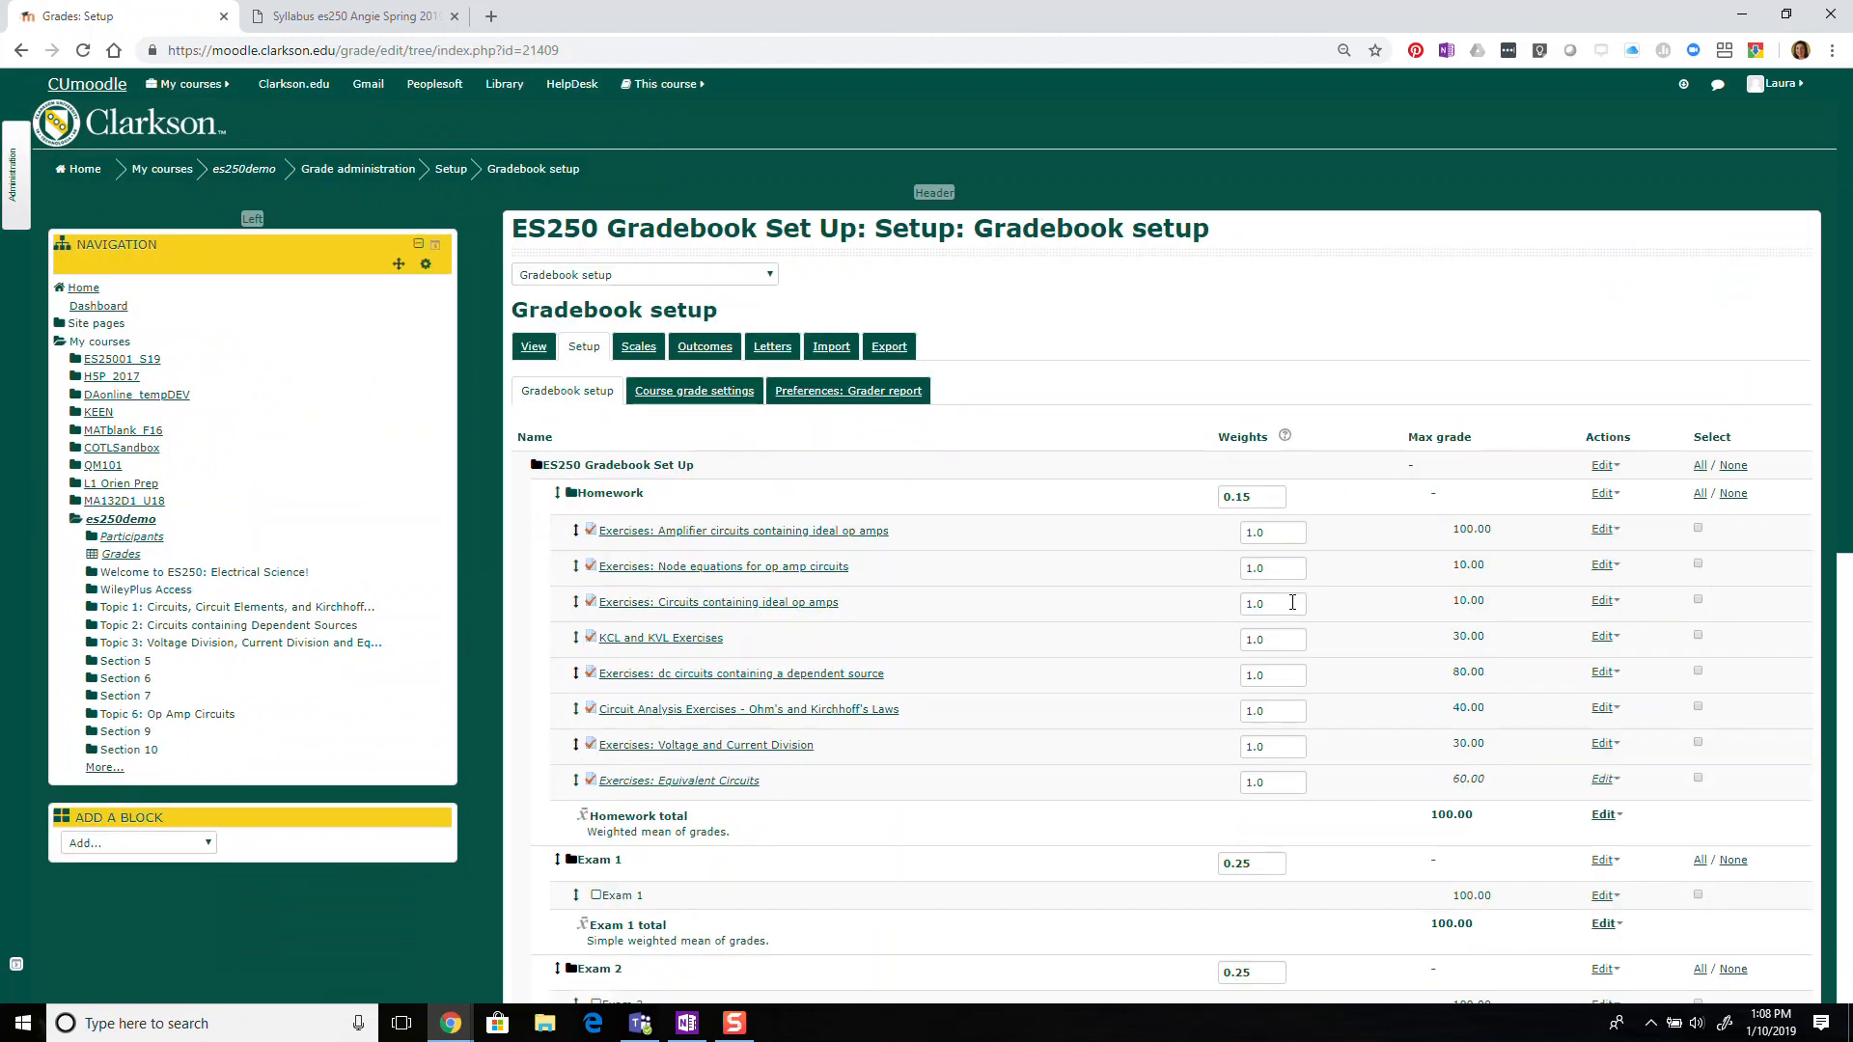
pyautogui.click(1278, 533)
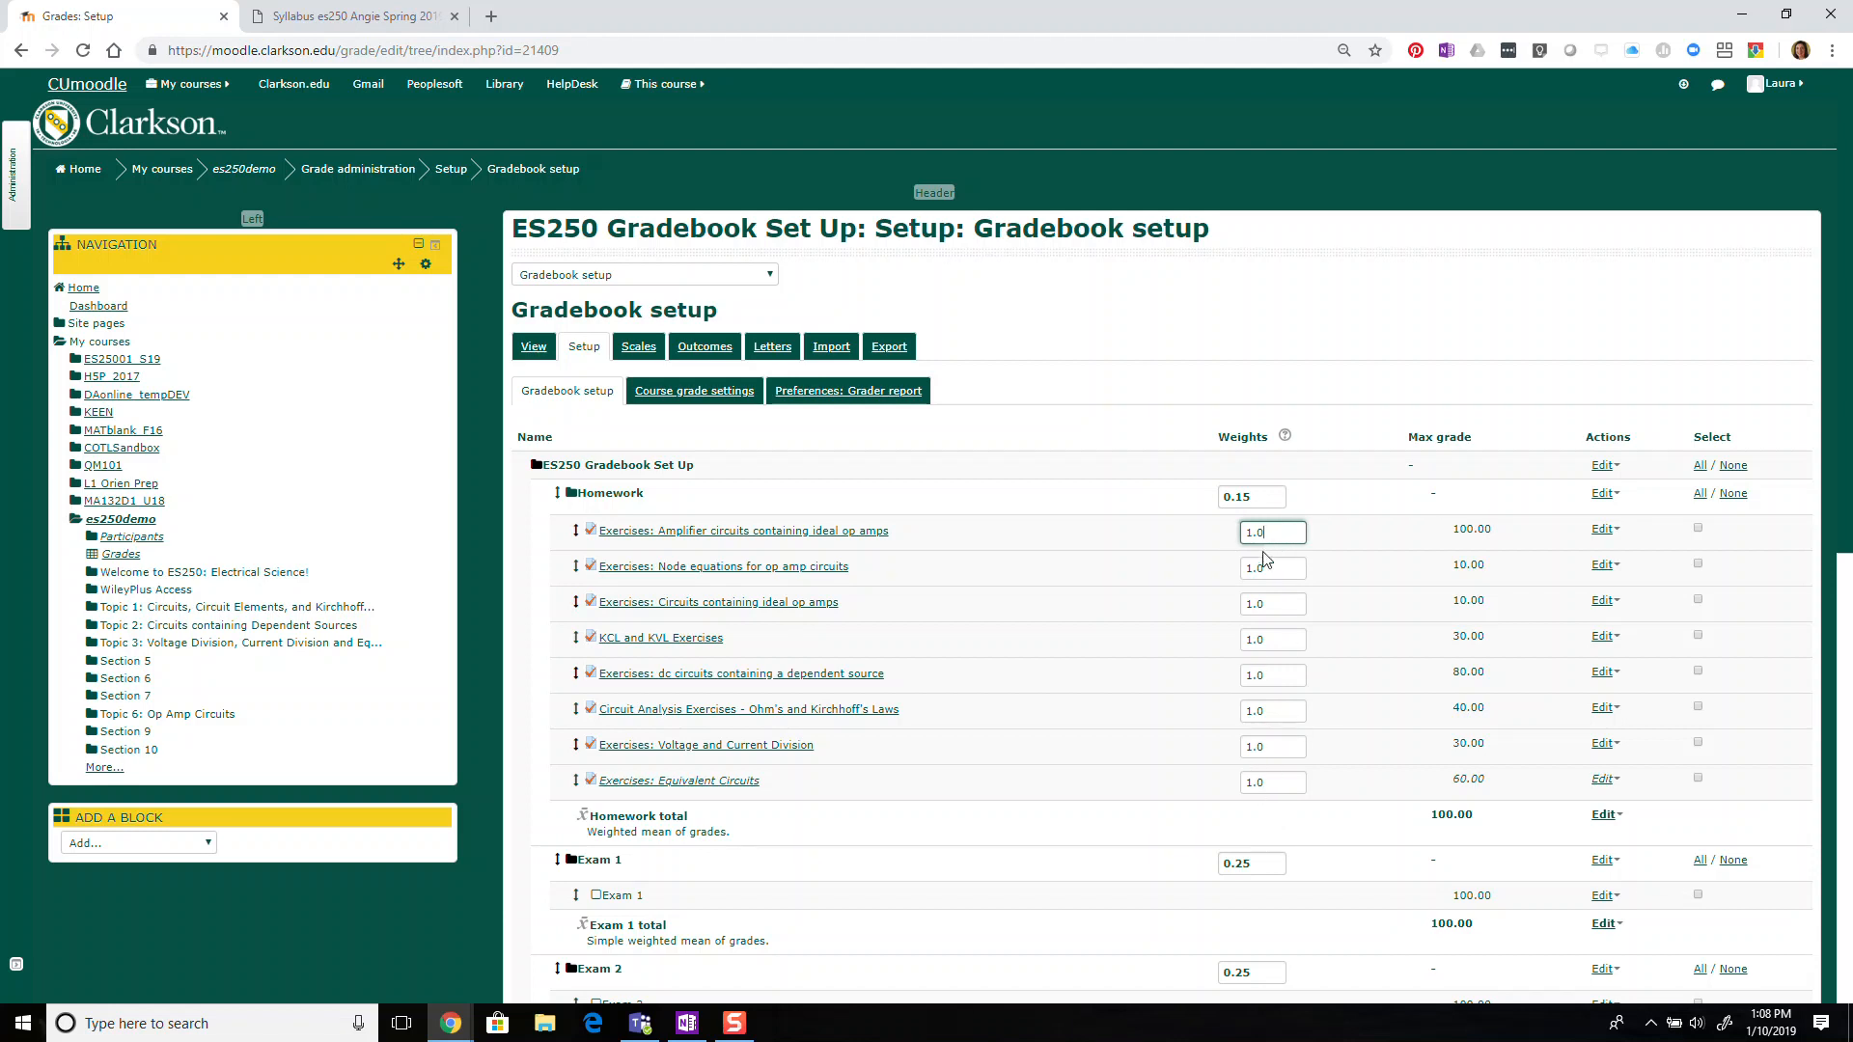
# Set the Homework category's aggregation to Natural and save the category.
pyautogui.click(1603, 493)
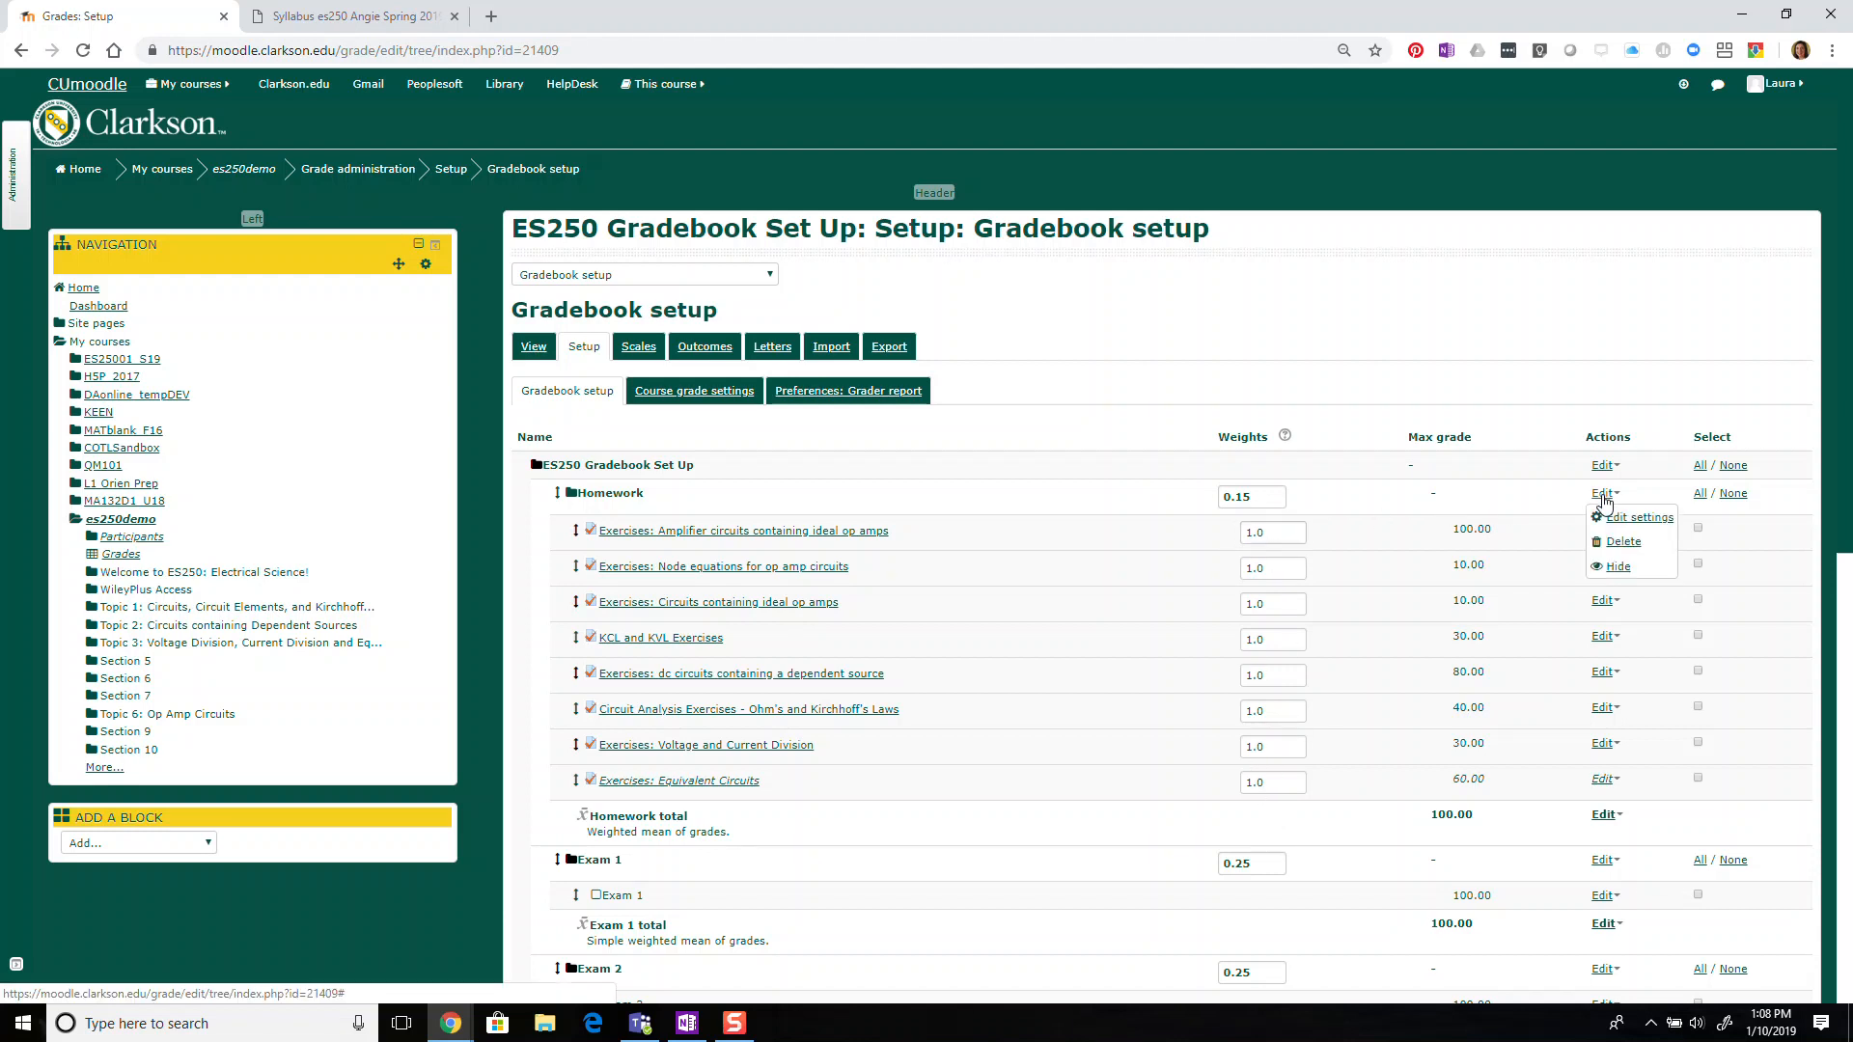
pyautogui.click(1615, 519)
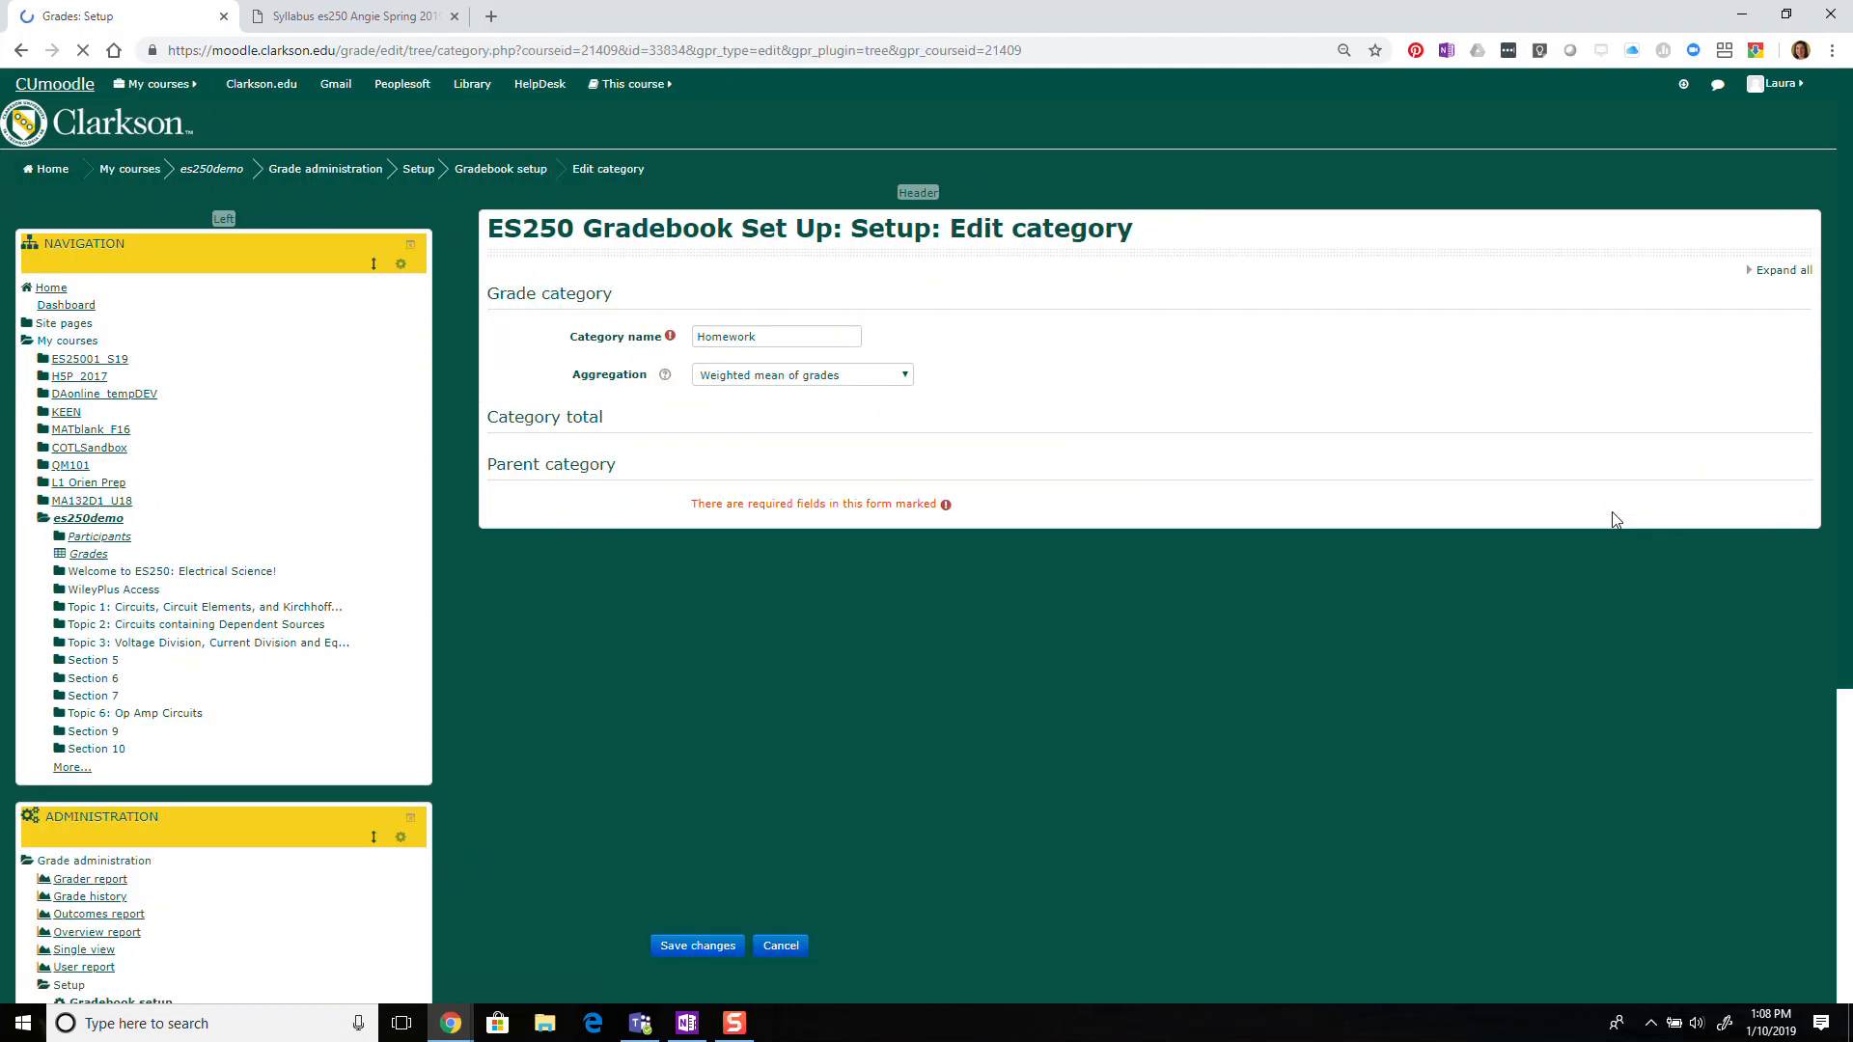
pyautogui.click(816, 381)
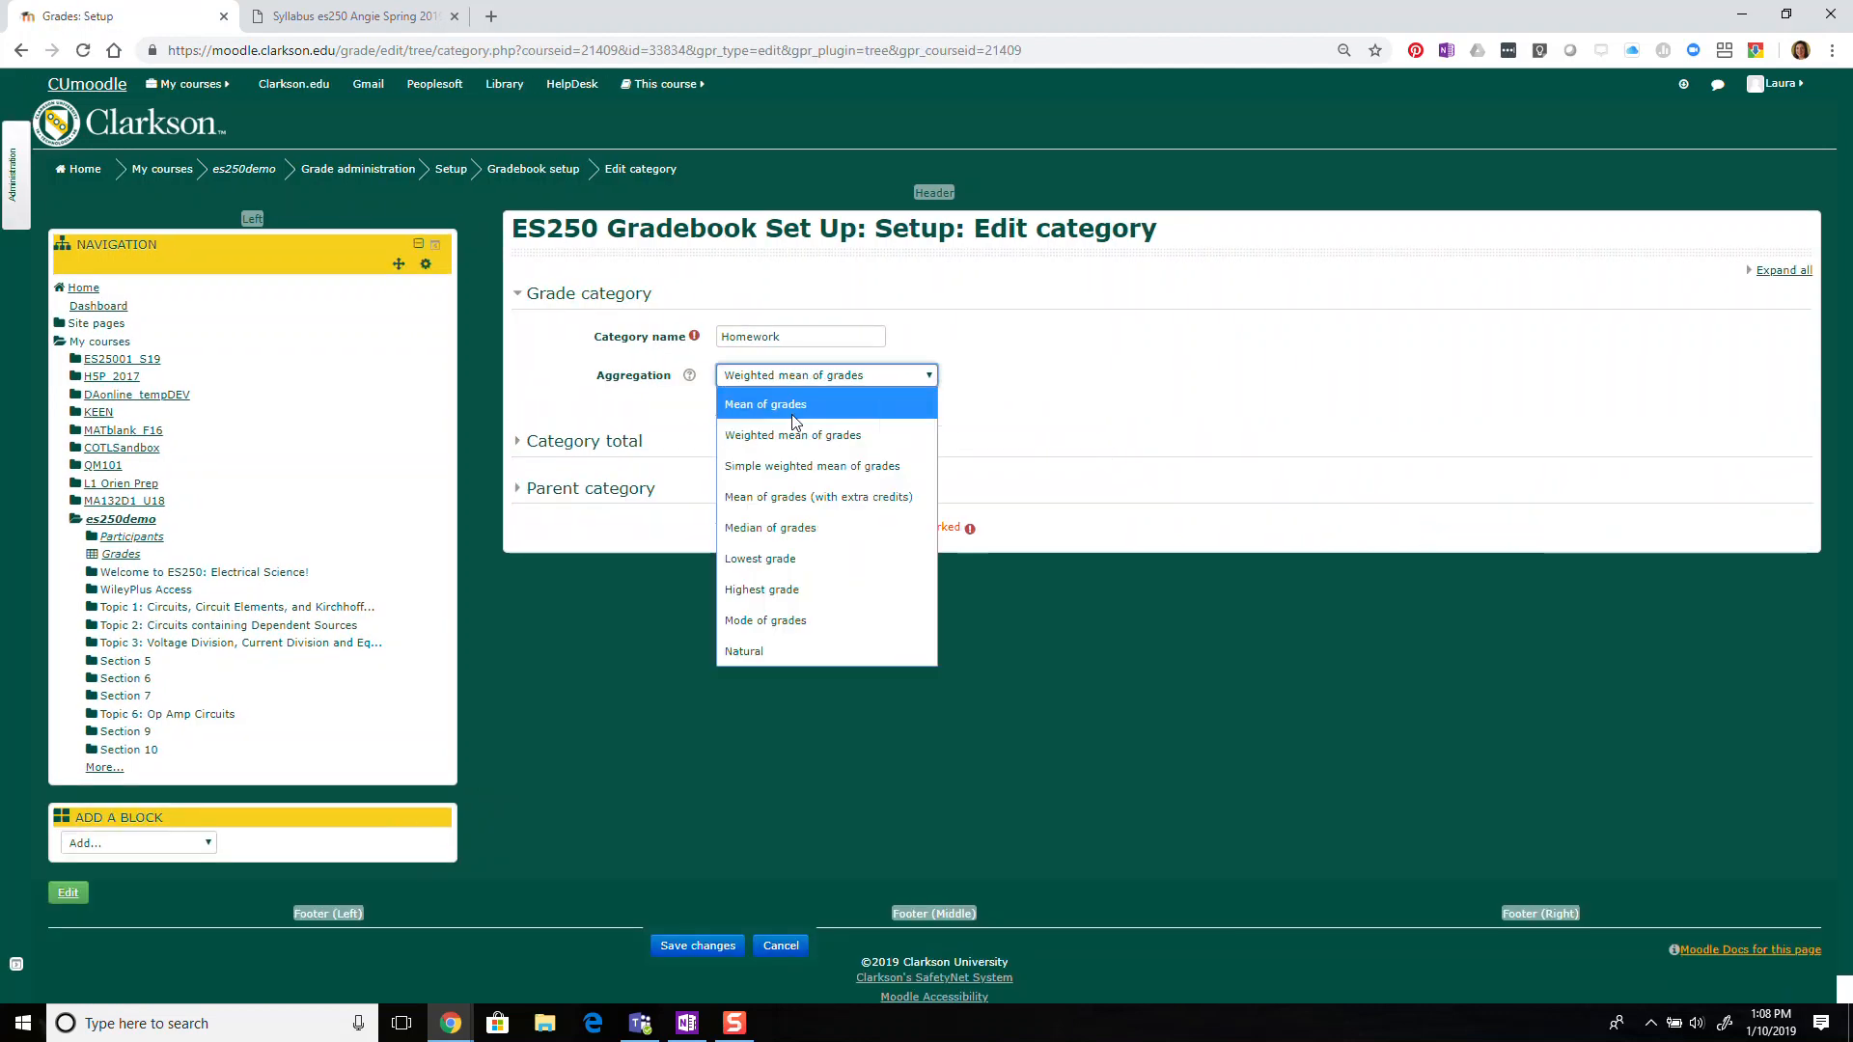
pyautogui.click(765, 651)
pyautogui.click(679, 947)
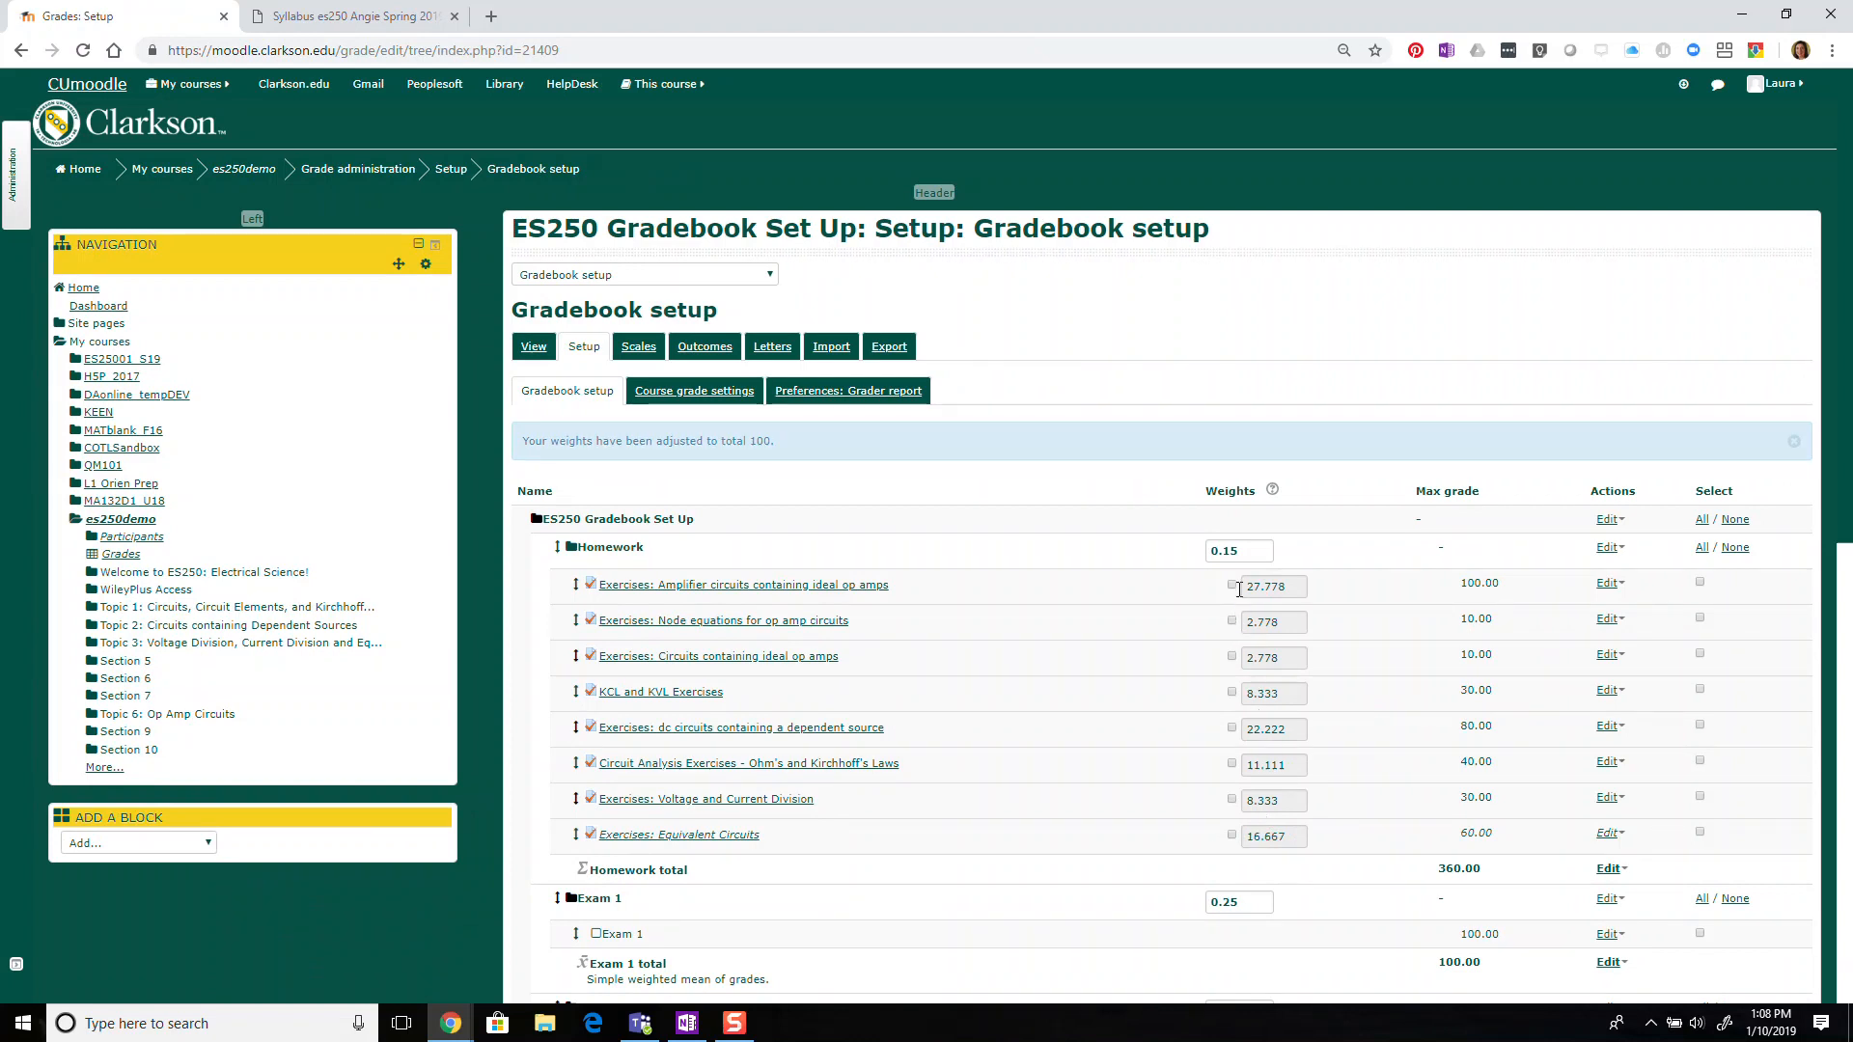
# Override the weight of only the KCL and KVL Exercises item in Homework with 25 and save the gradebook setup.
pyautogui.click(1232, 585)
pyautogui.click(1232, 695)
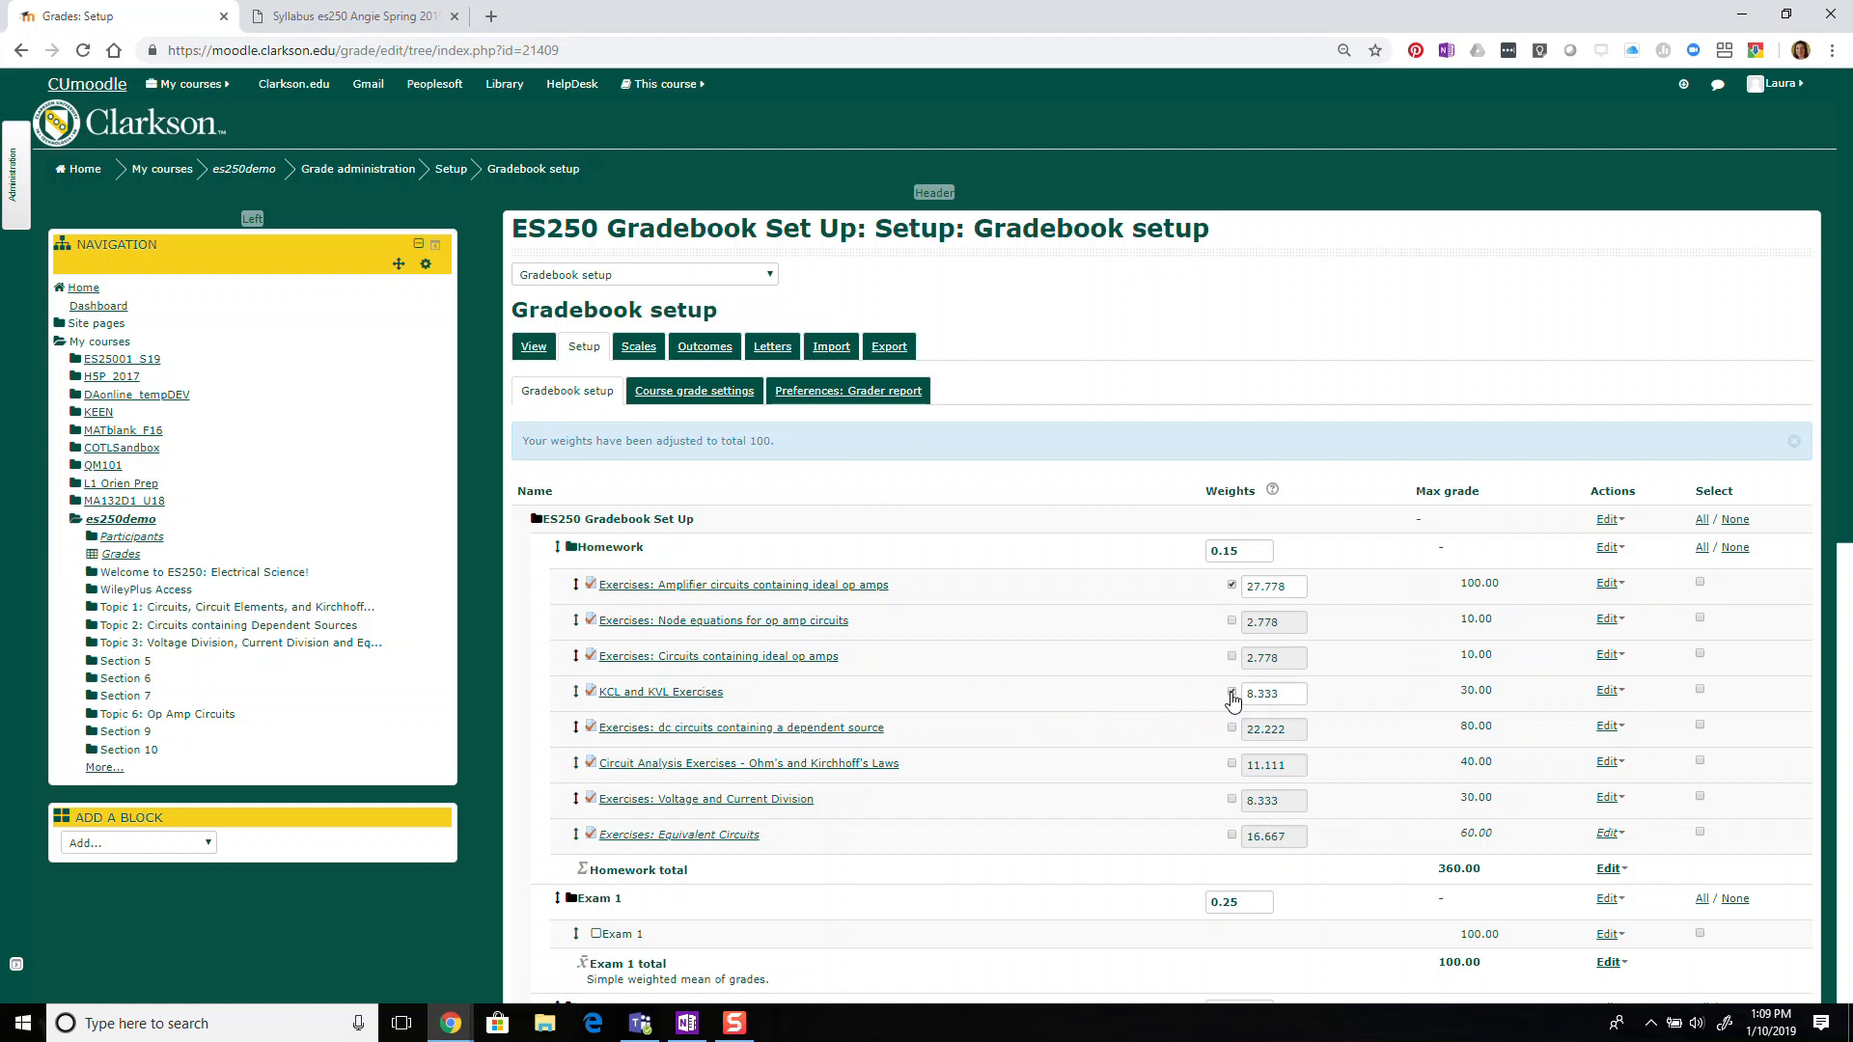
pyautogui.click(1231, 584)
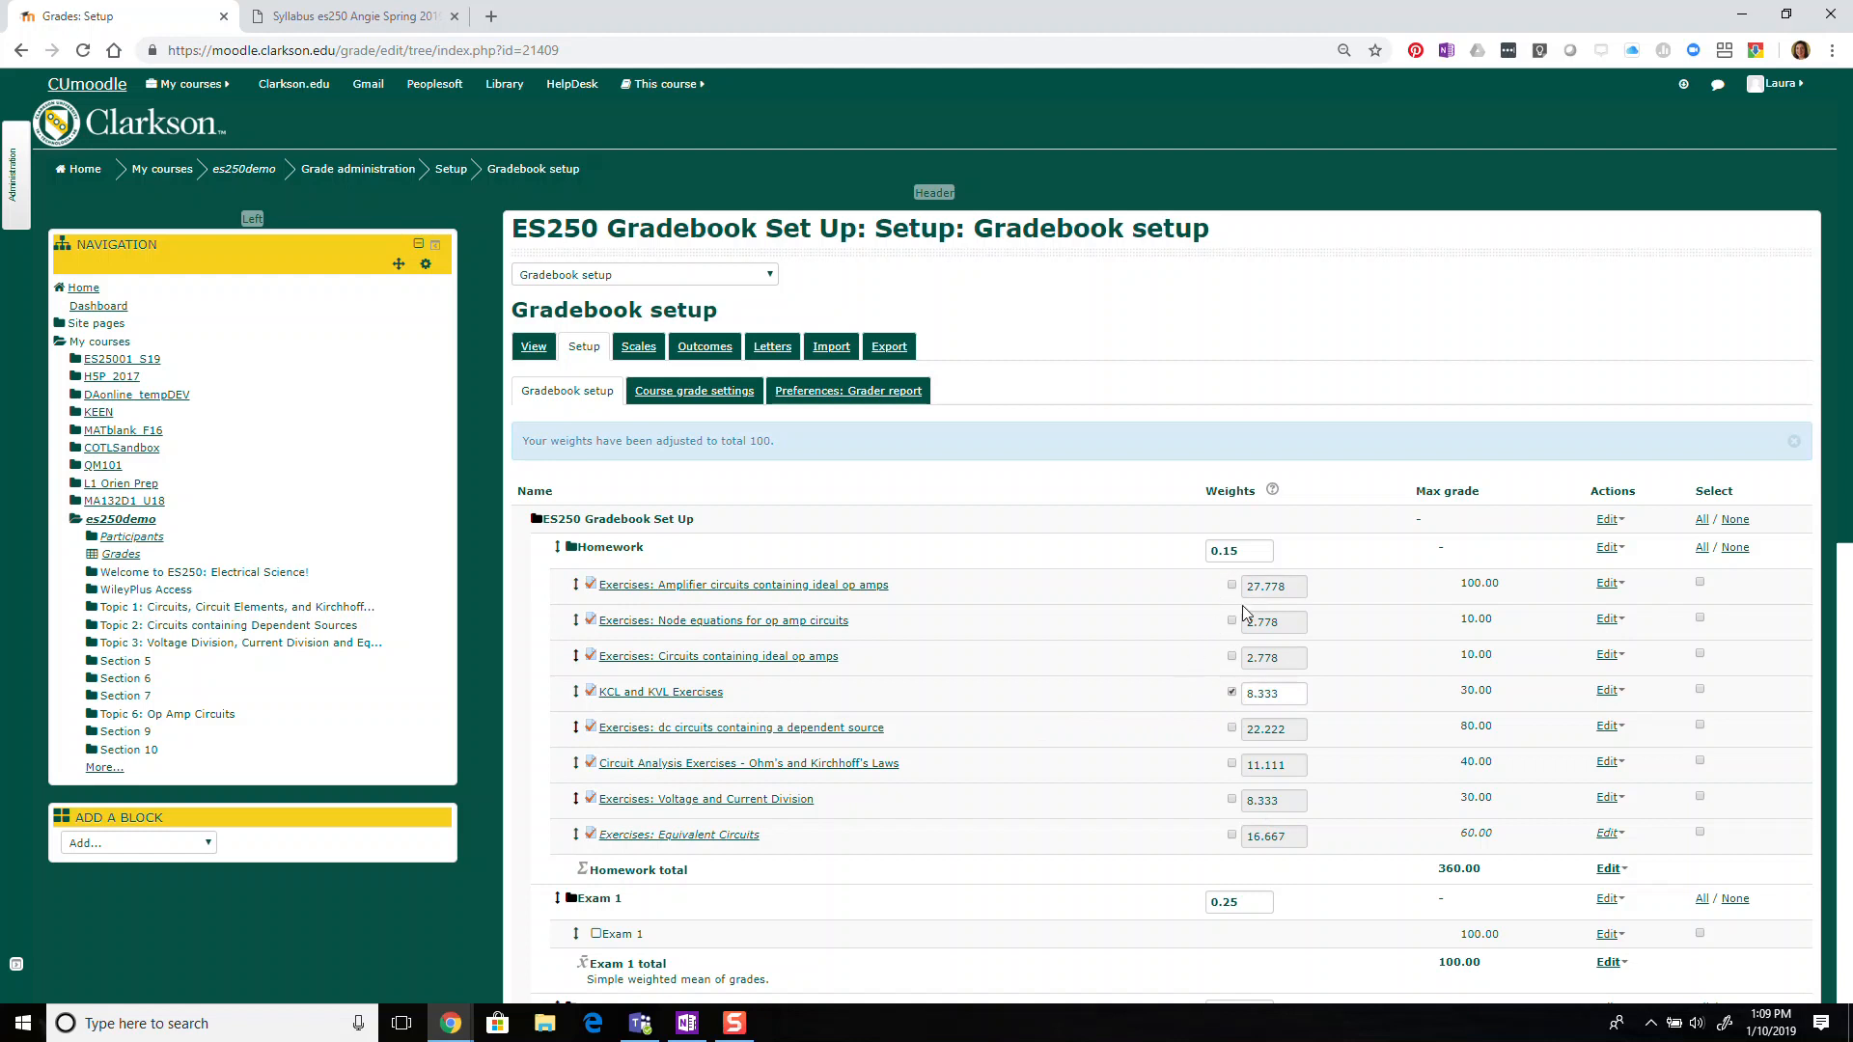
pyautogui.doubleClick(1284, 693)
pyautogui.write('25')
pyautogui.press('Return')
pyautogui.scroll(-4, 1278, 700)
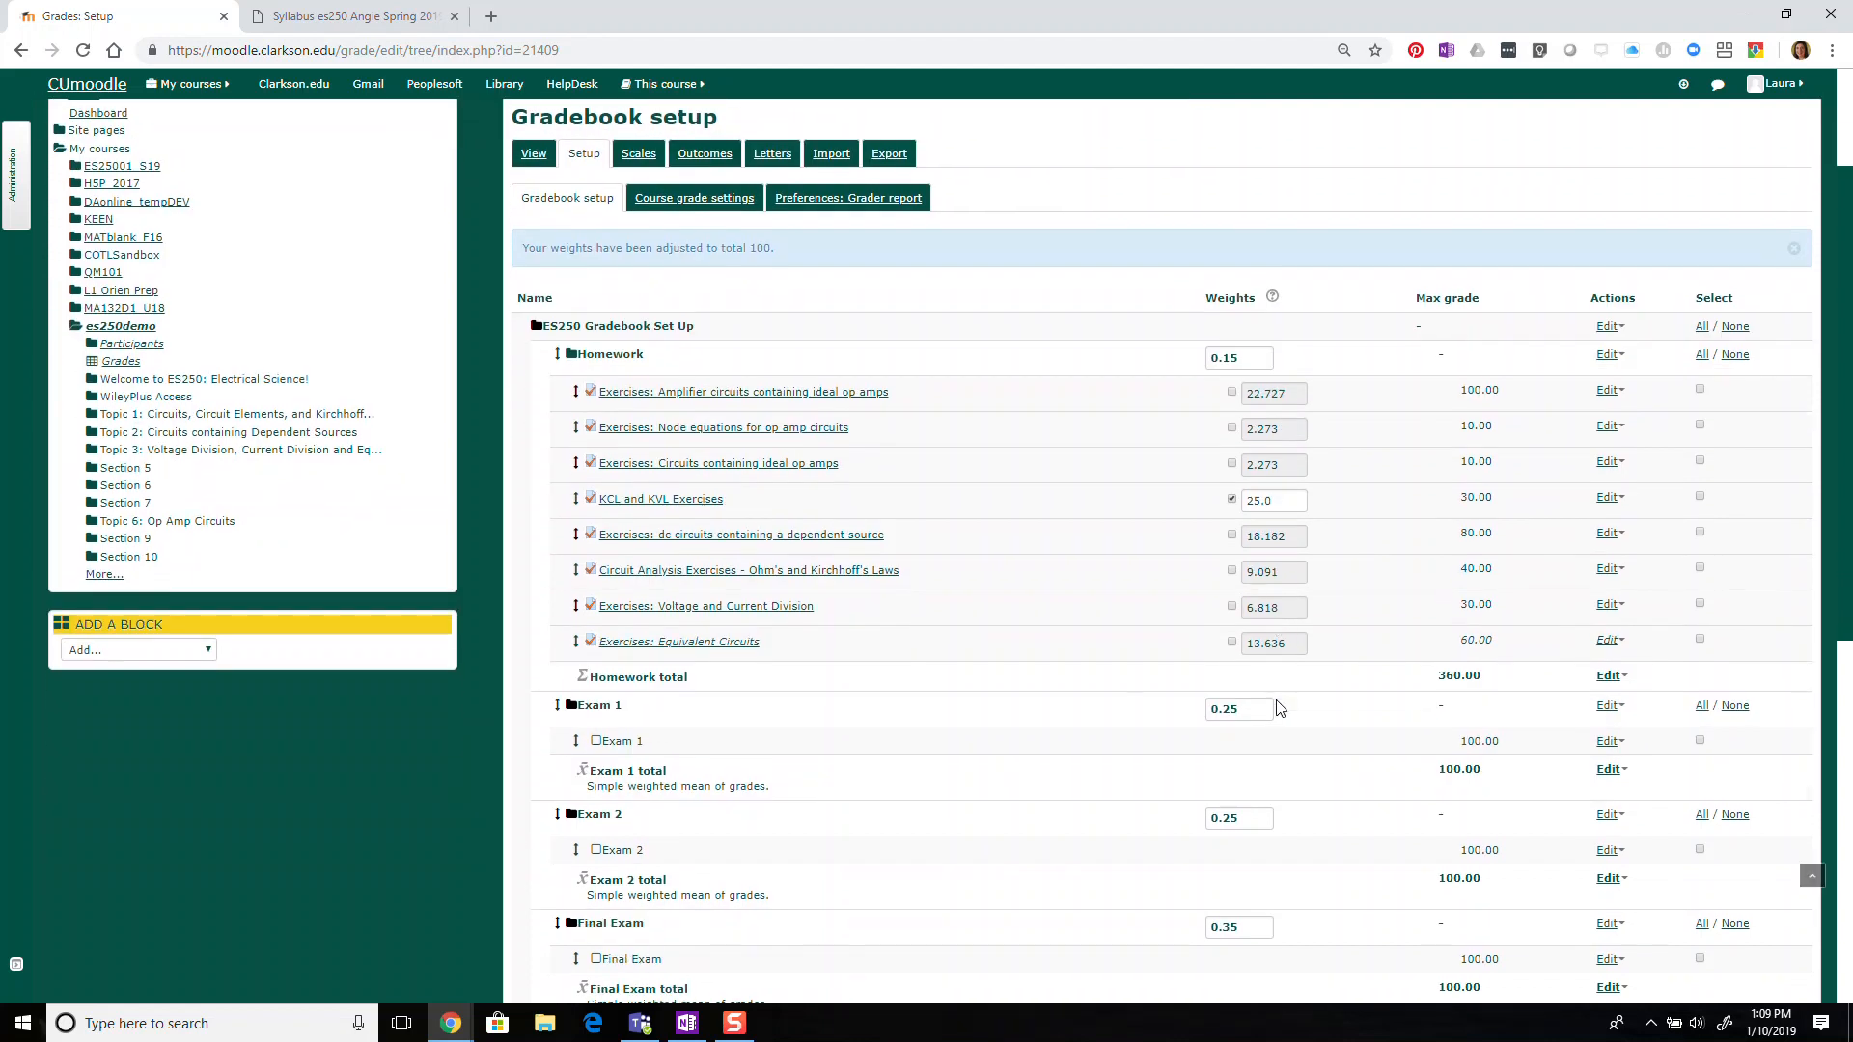
pyautogui.scroll(-2, 1278, 708)
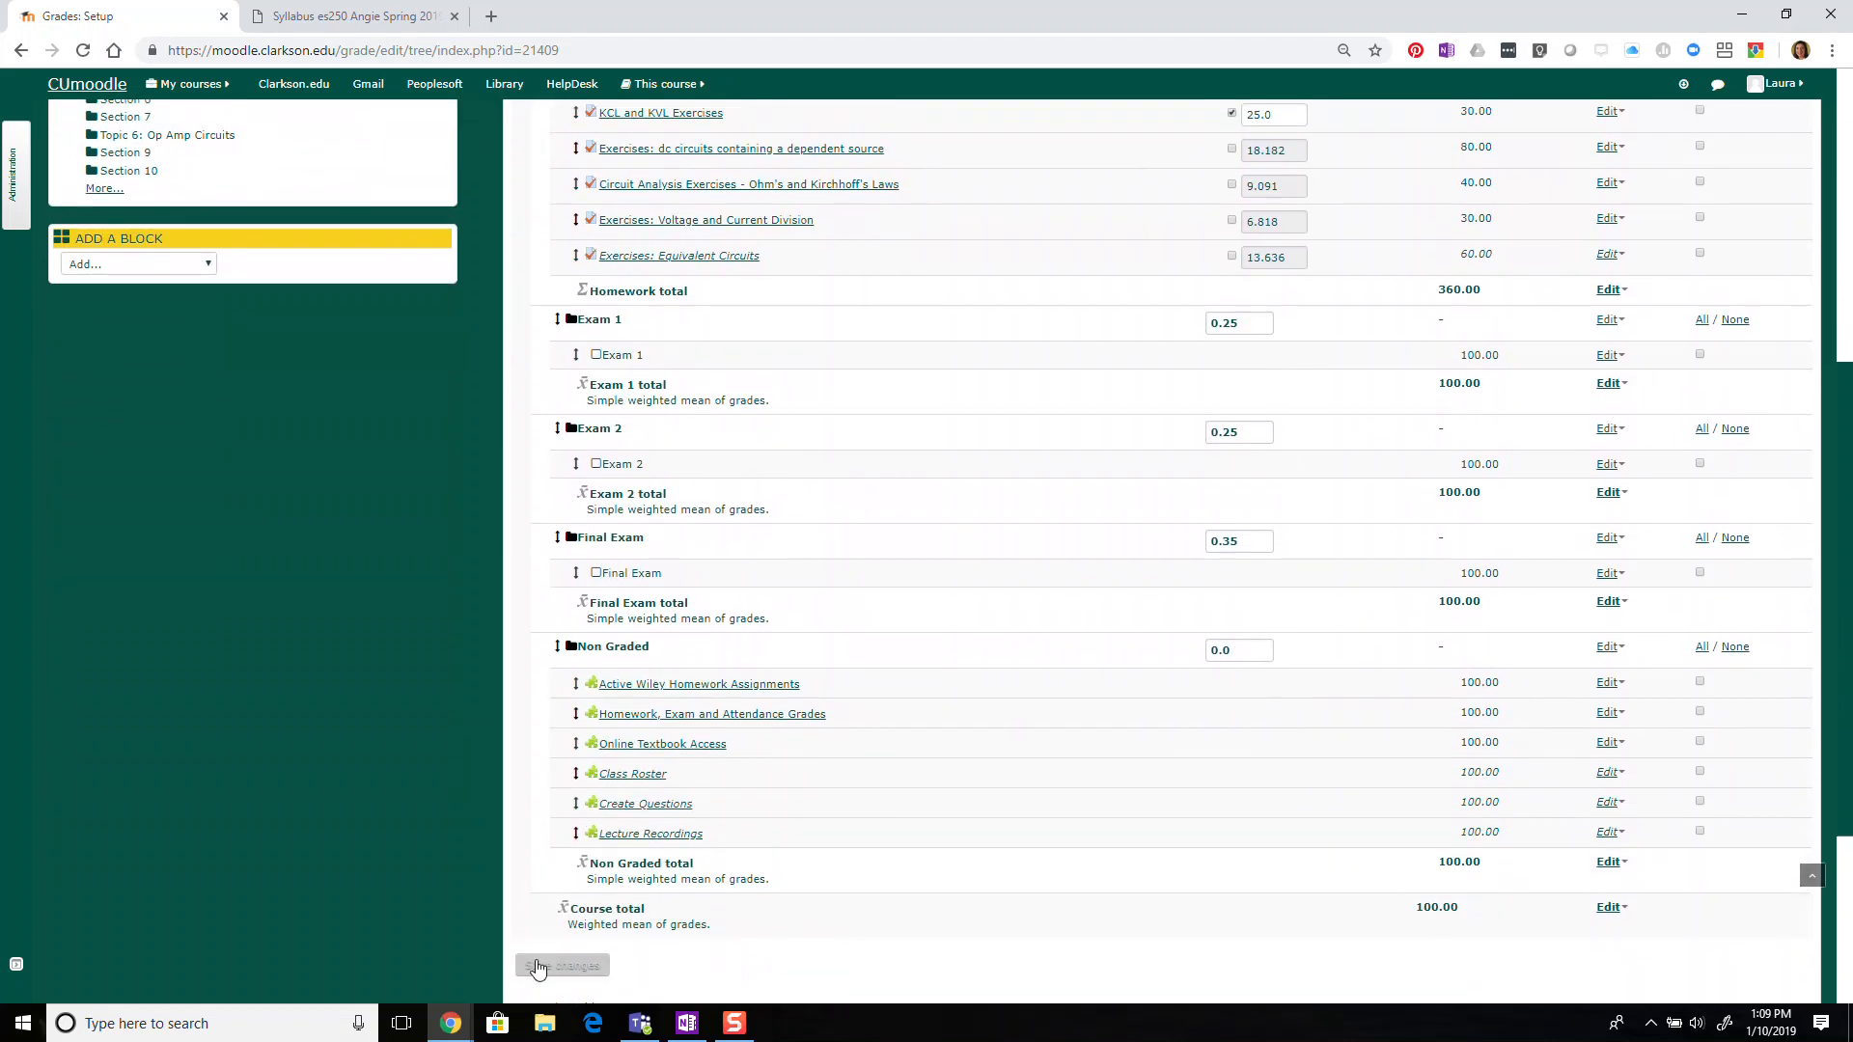
pyautogui.click(538, 968)
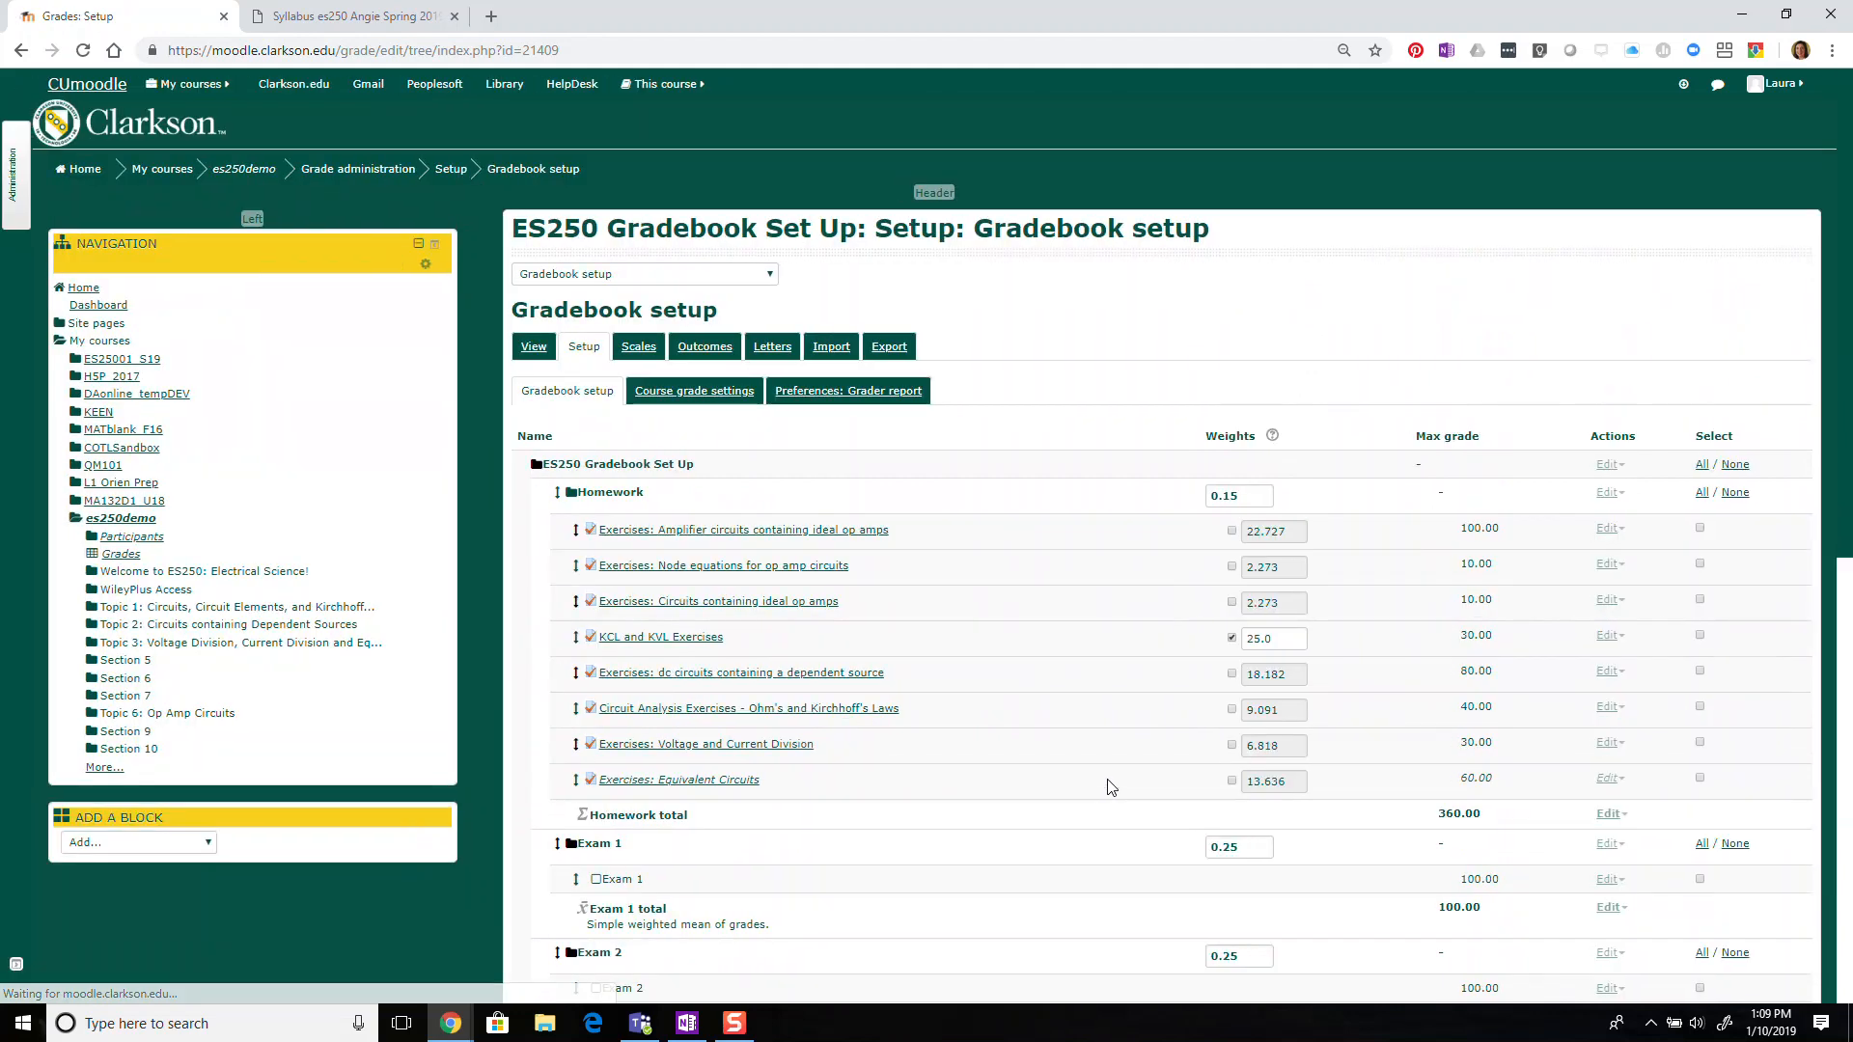
# Open the grader report and collapse the Homework and Non Graded categories to aggregates only.
pyautogui.scroll(-3, 1110, 787)
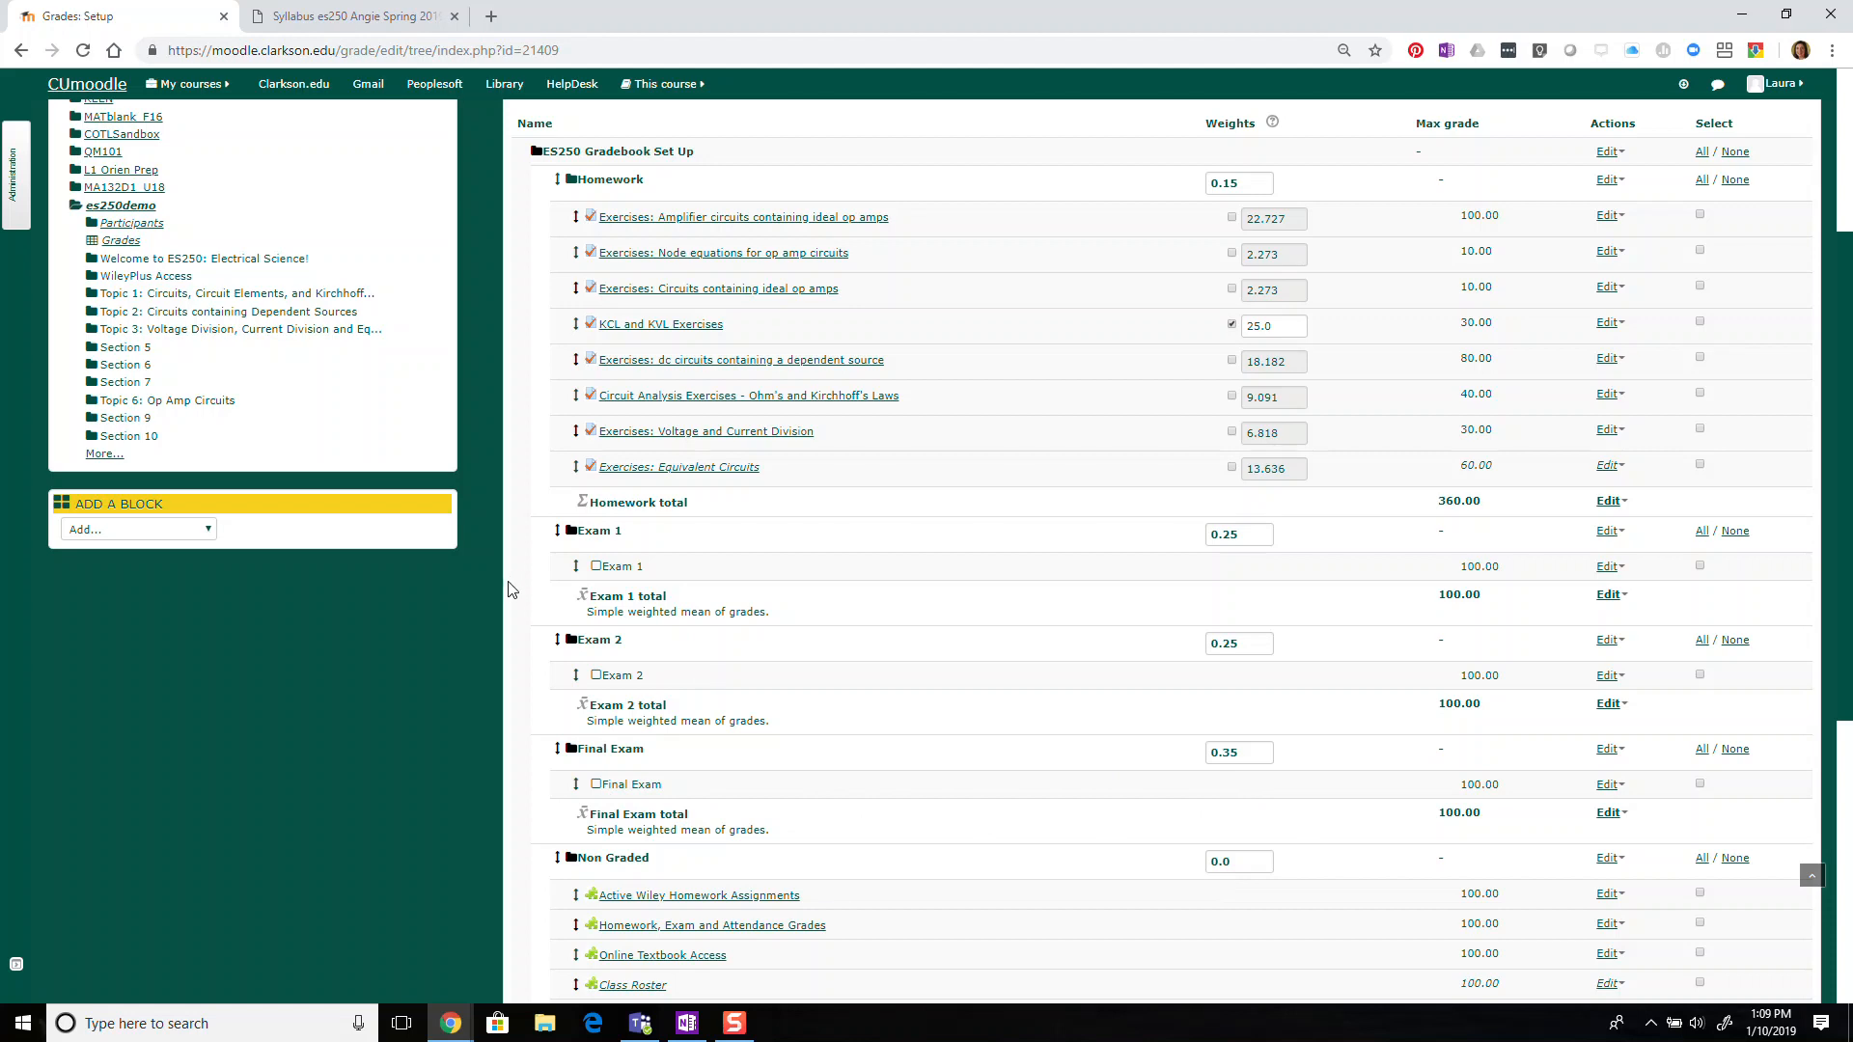
pyautogui.scroll(3, 675, 605)
pyautogui.scroll(1, 676, 605)
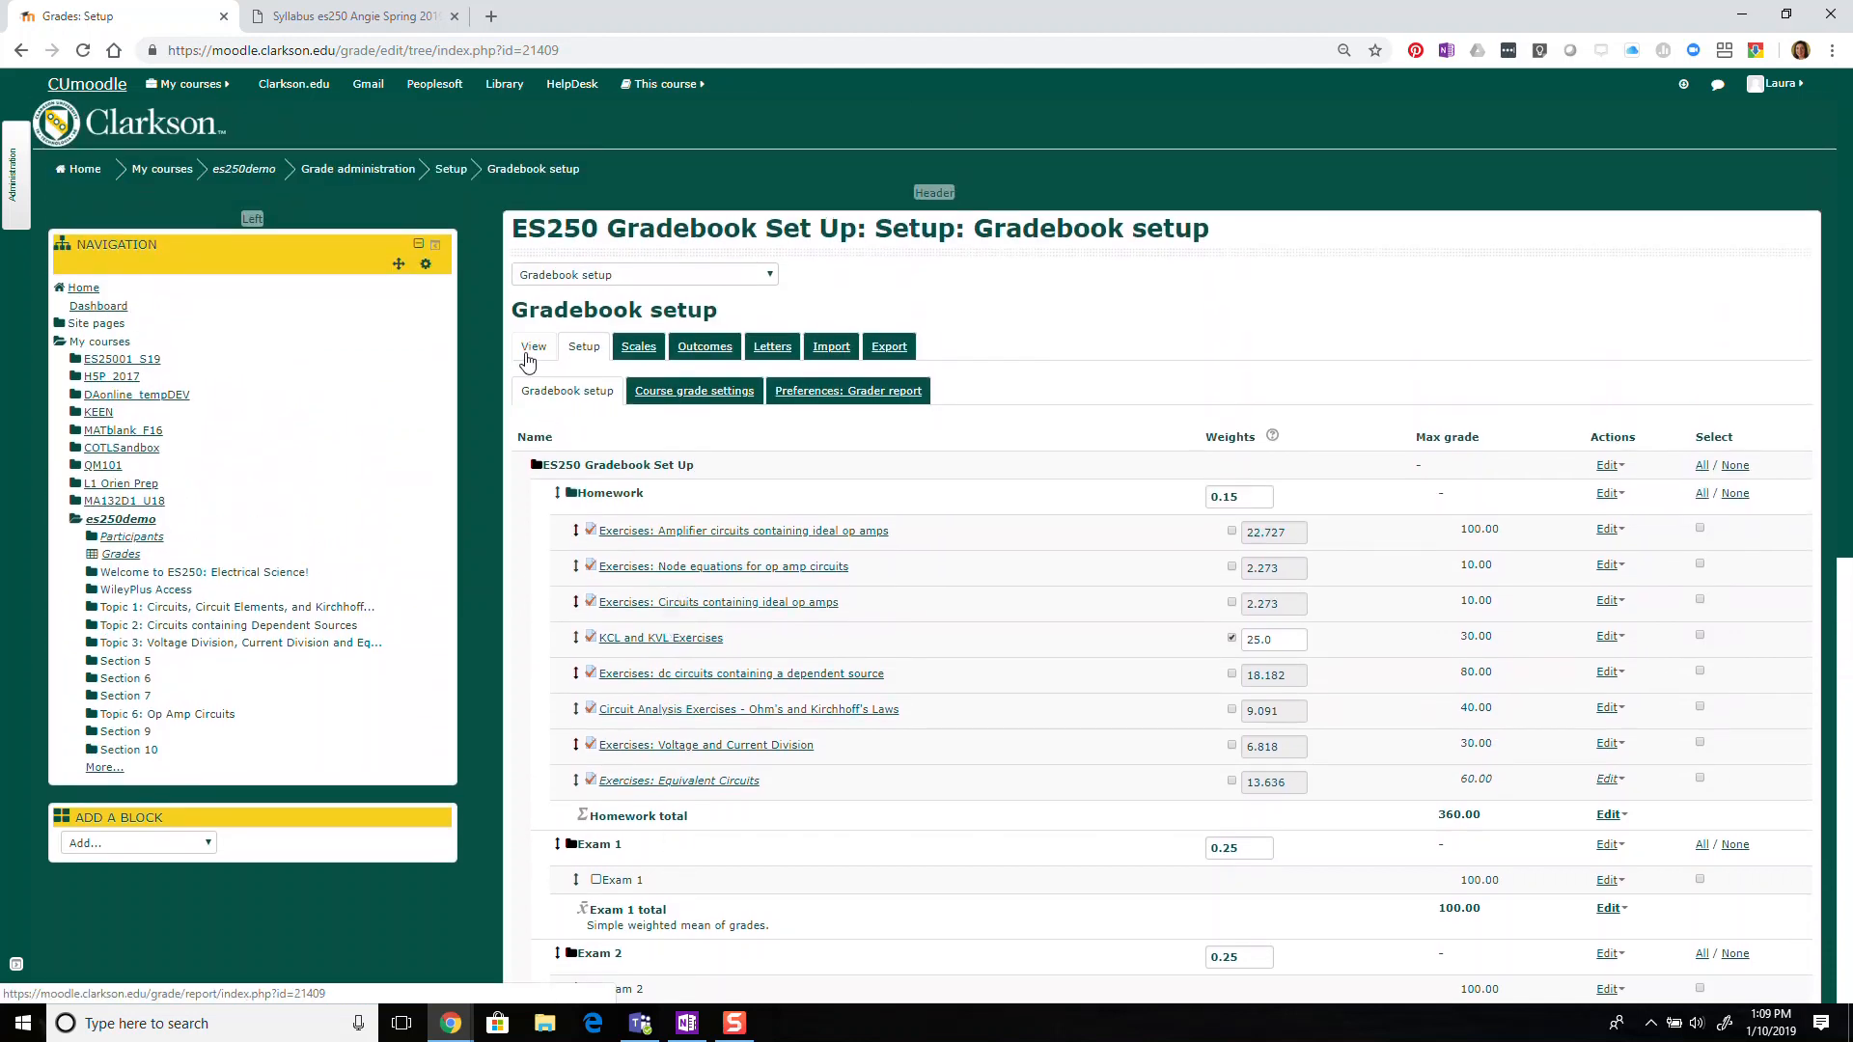
pyautogui.click(529, 357)
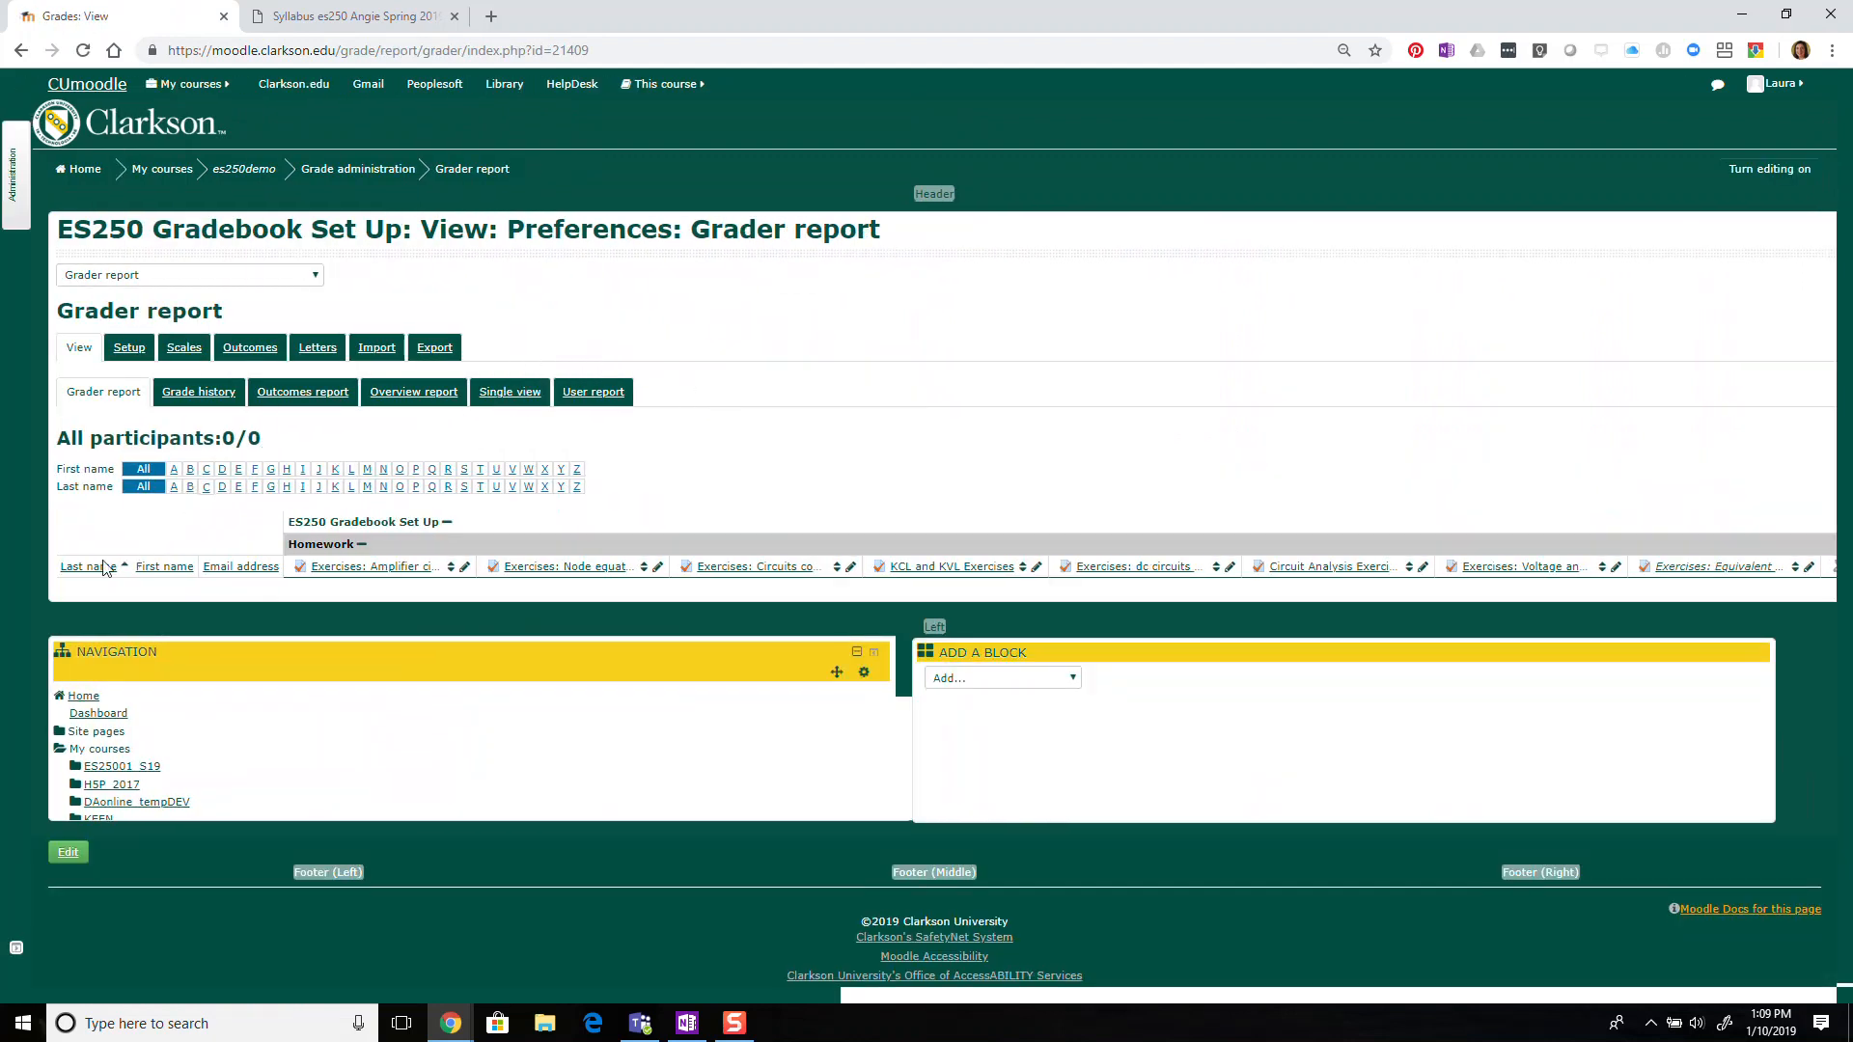
pyautogui.click(363, 546)
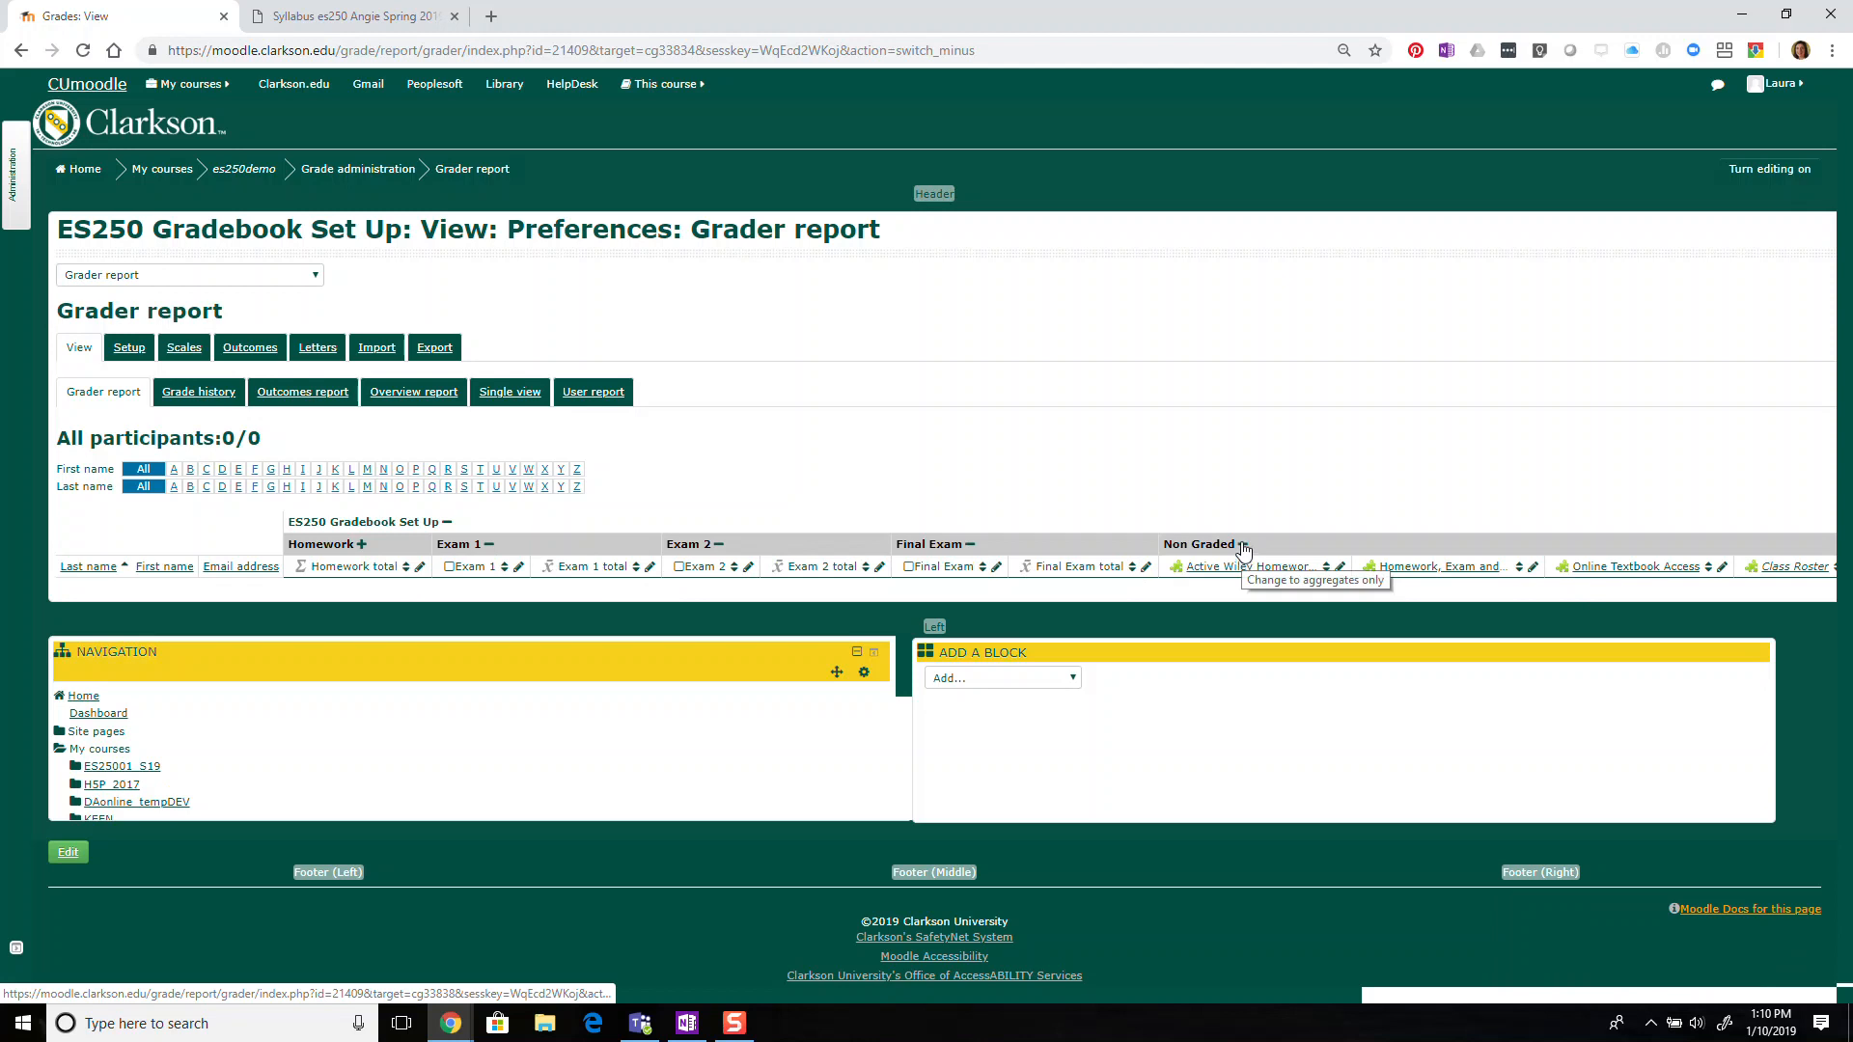
pyautogui.click(1243, 546)
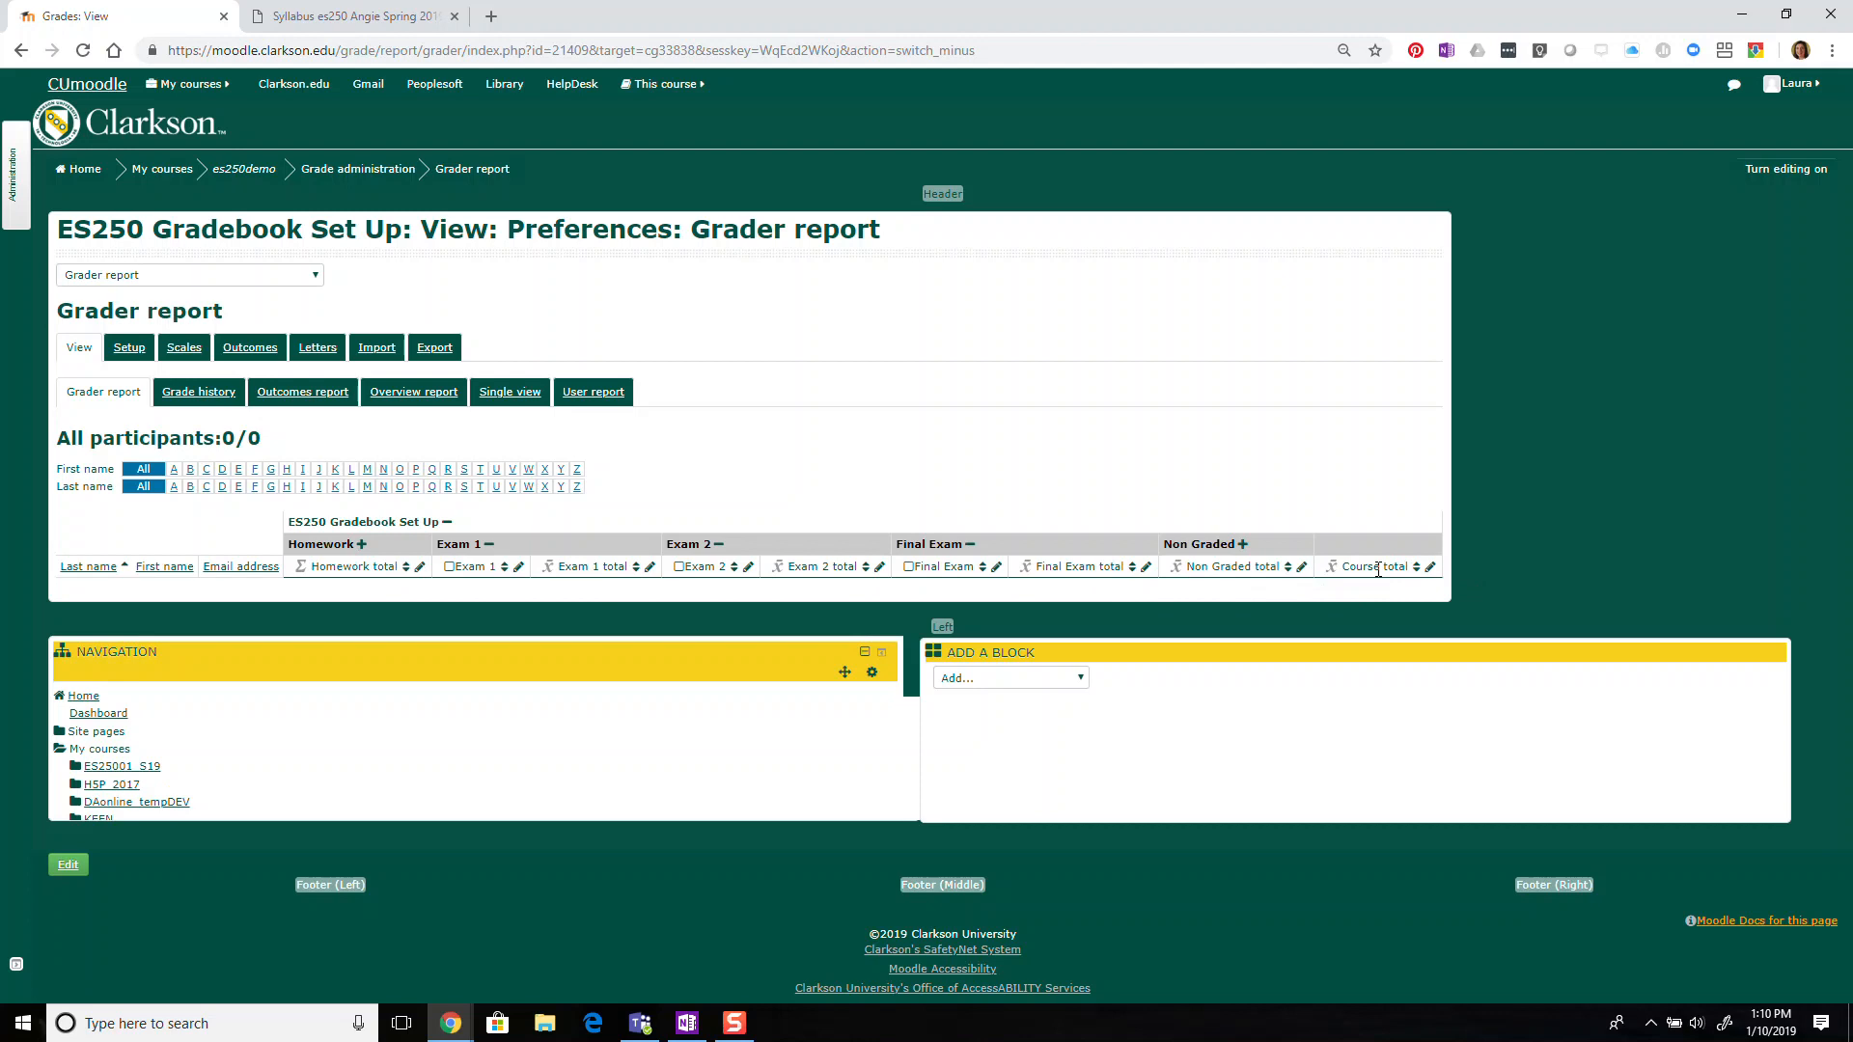
# Cycle the Homework category in the grader report through grades only and full view, back to aggregates only.
pyautogui.click(362, 546)
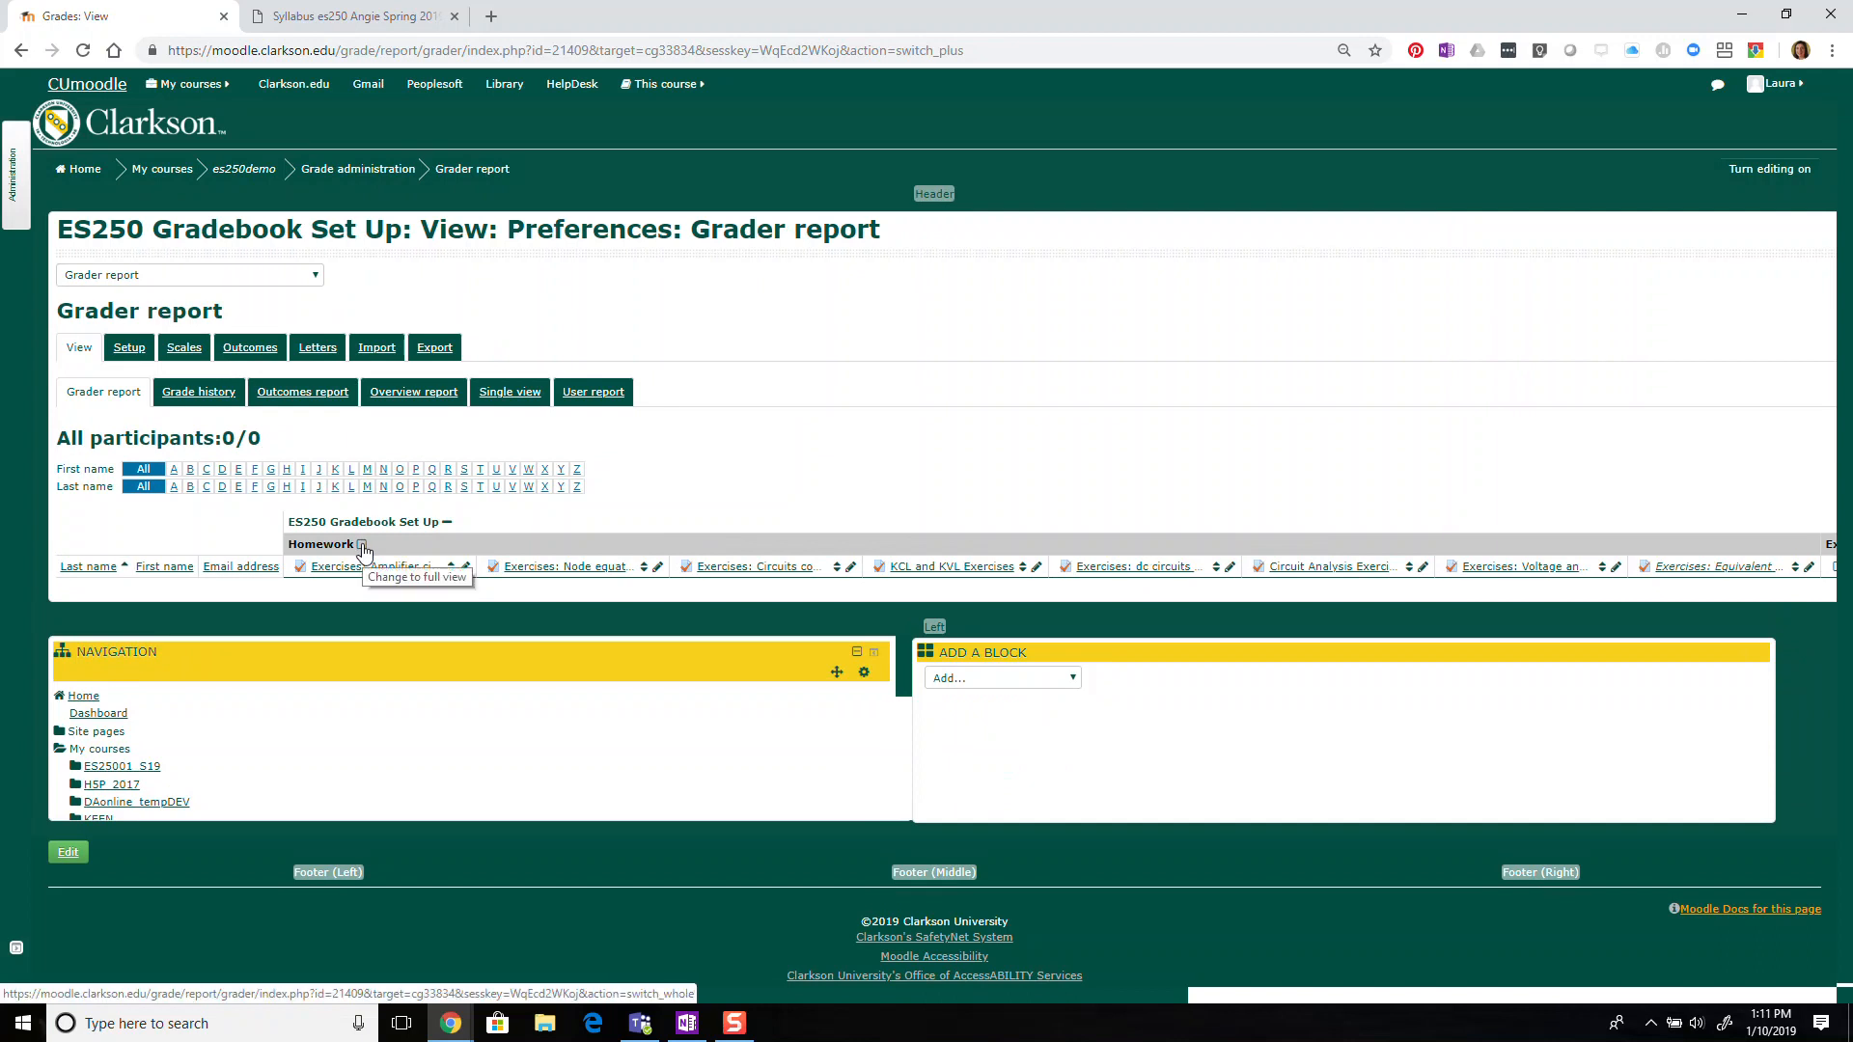
pyautogui.click(362, 545)
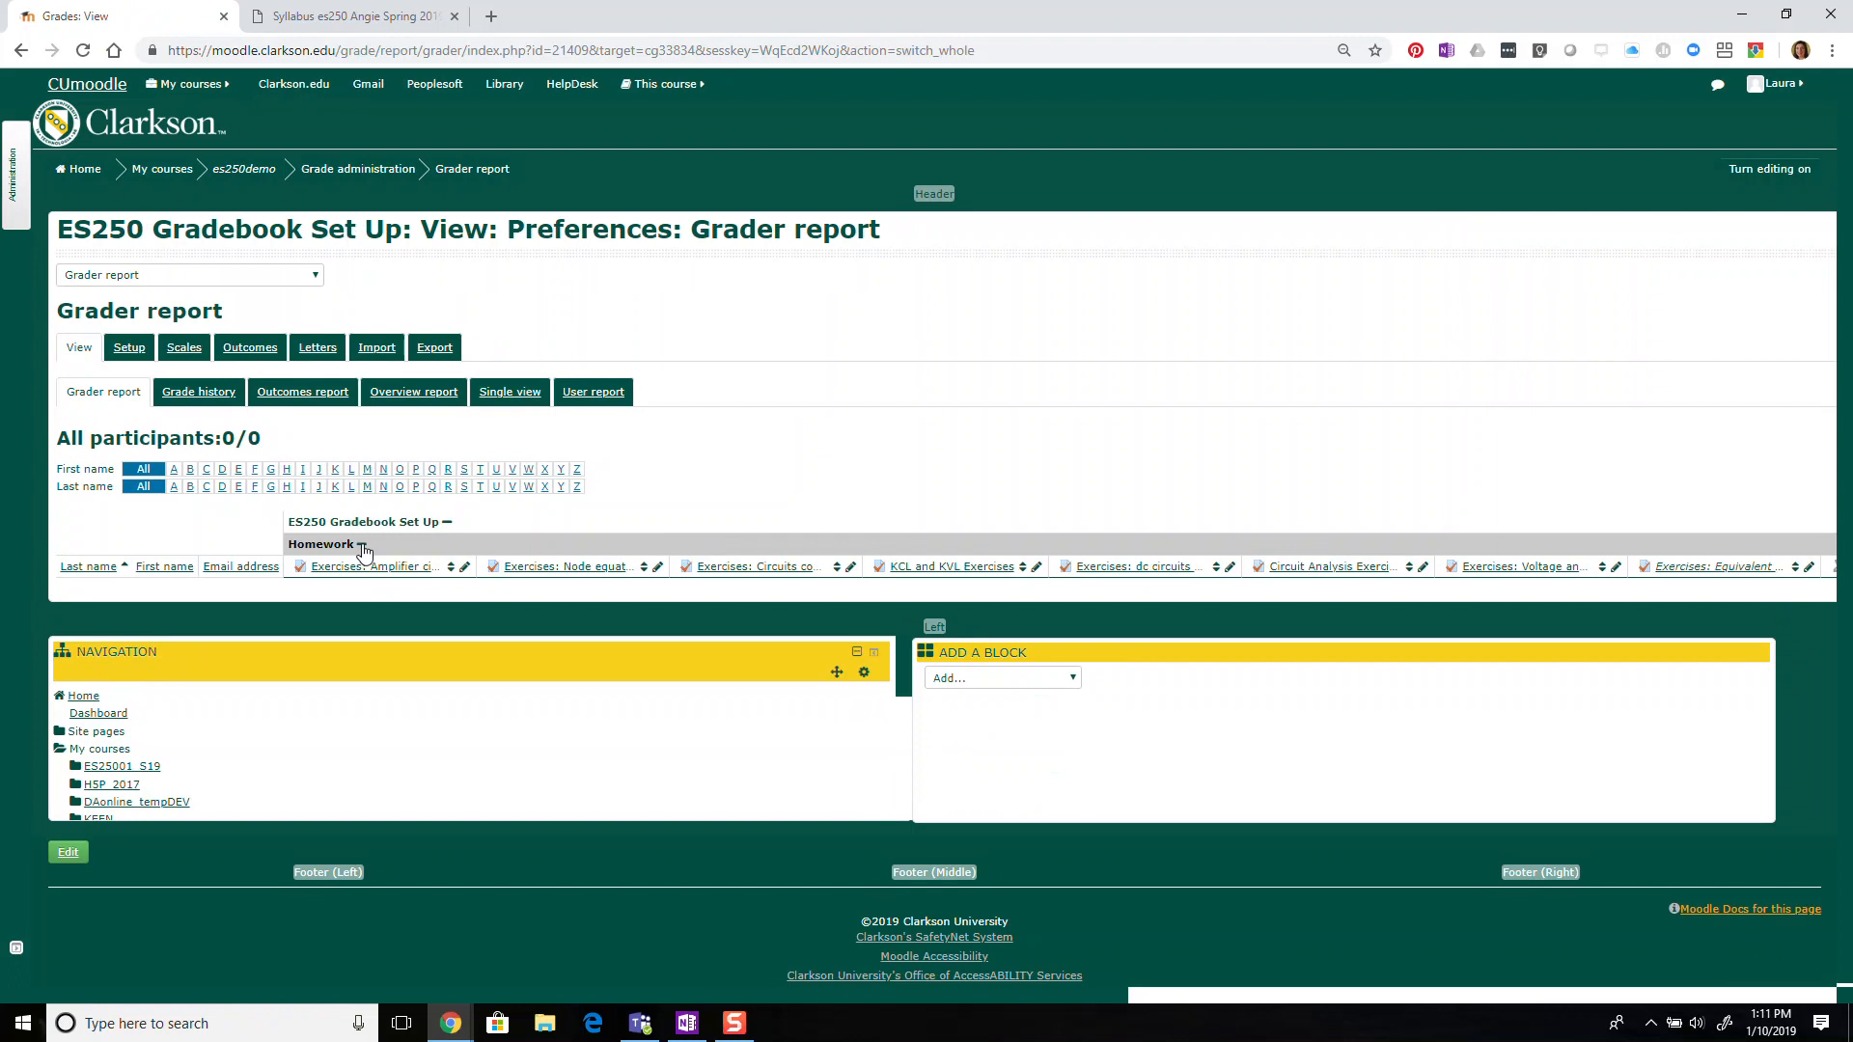
pyautogui.click(363, 547)
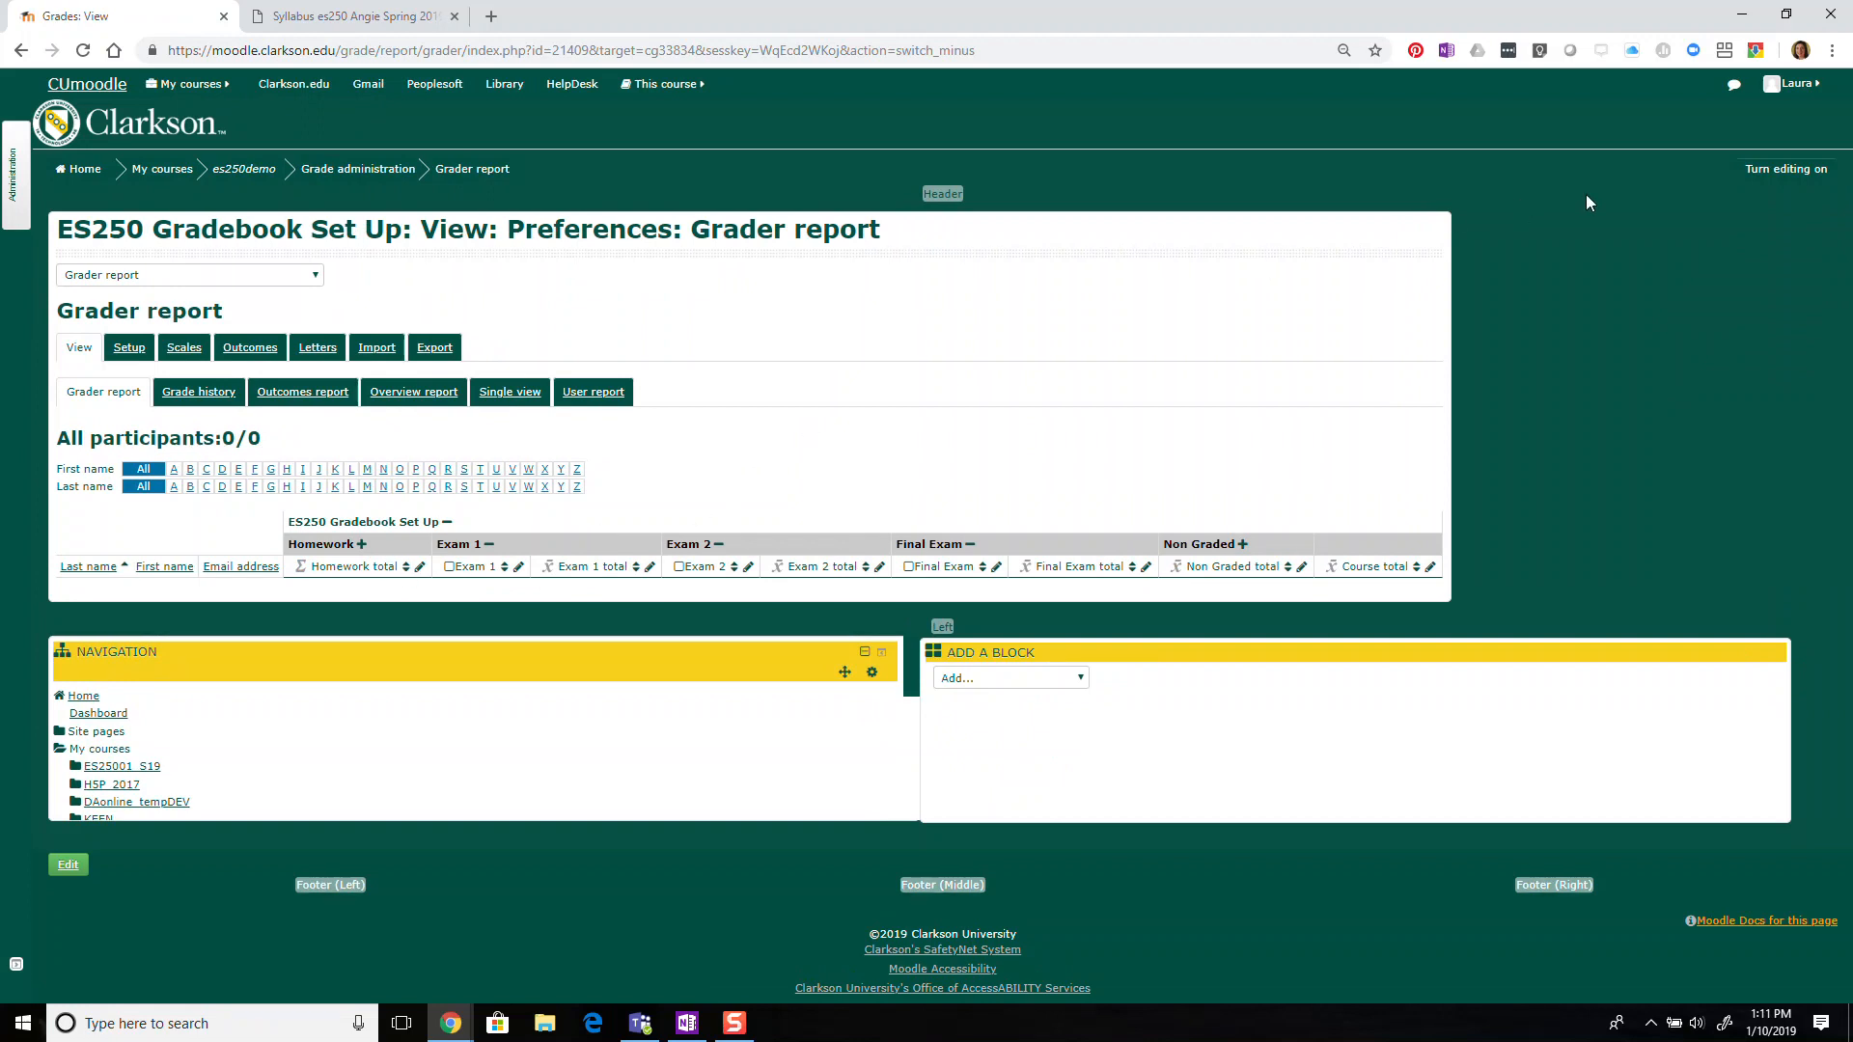
# Turn on editing for the grader report.
pyautogui.click(1790, 169)
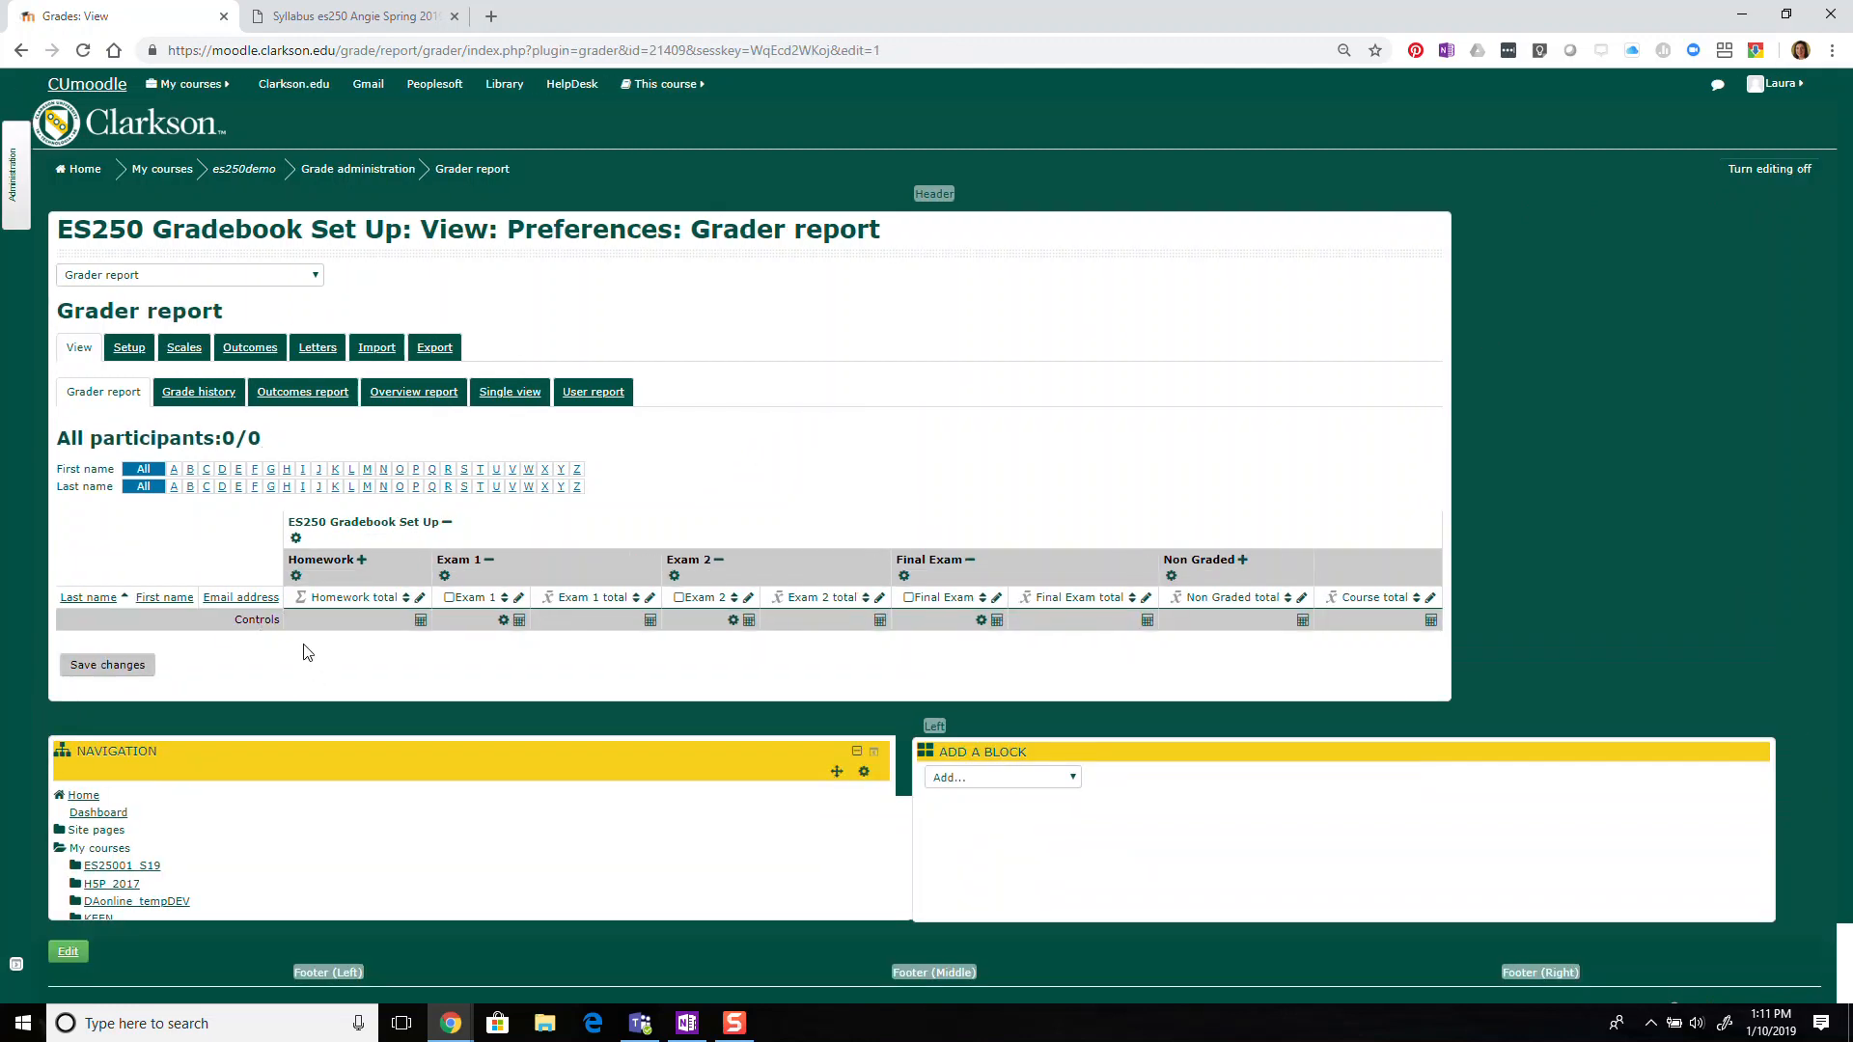